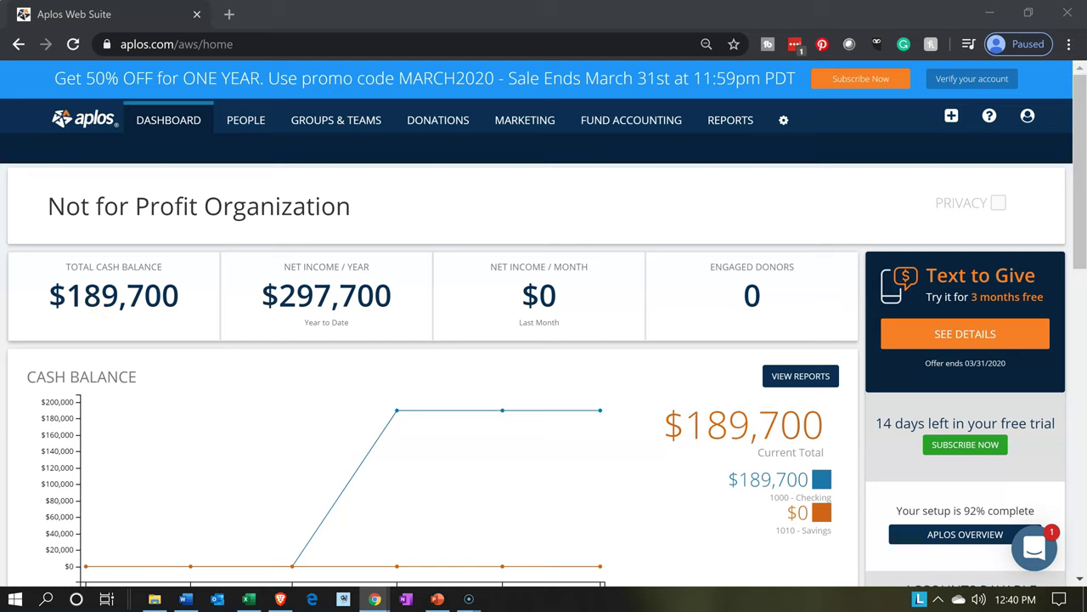
Switch to the Excel workbook and examine the government grant item in the transaction list on sheet 4.
{"action": "left_click", "coordinate": [249, 599]}
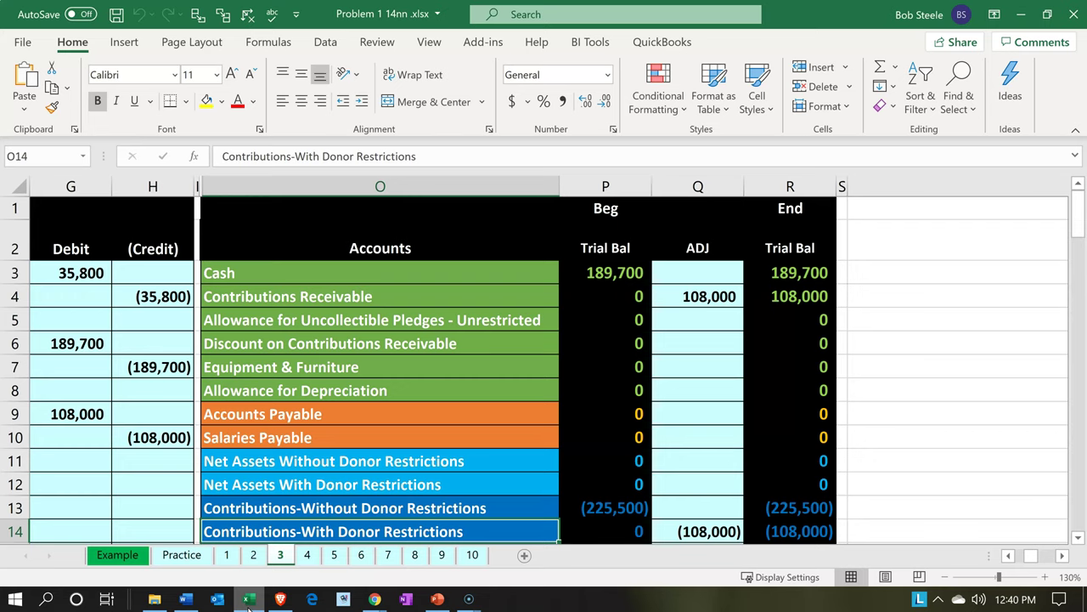
{"action": "left_click", "coordinate": [316, 563]}
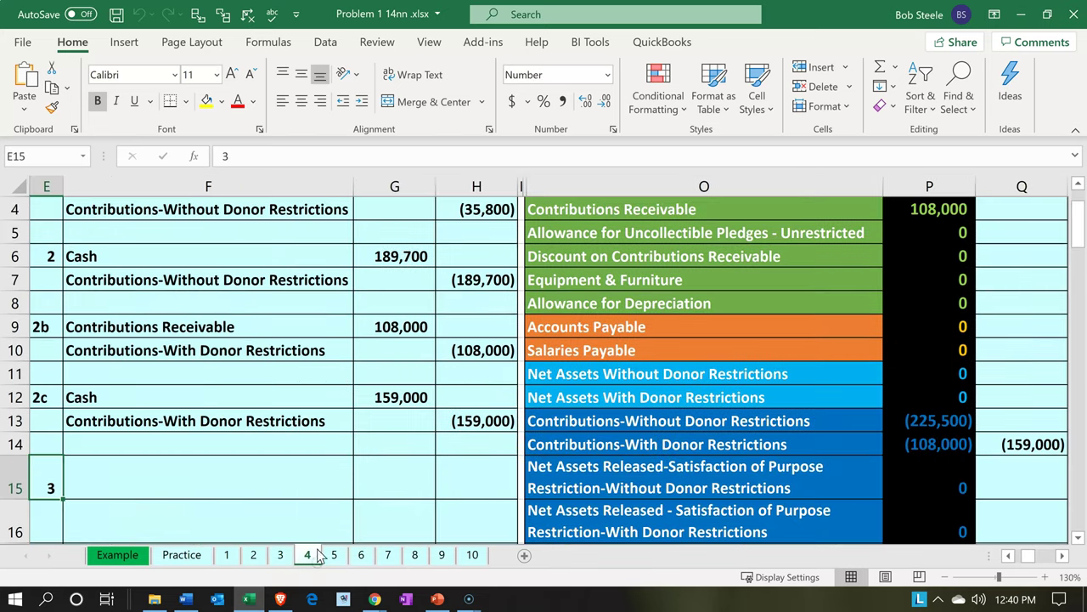
{"action": "left_click", "coordinate": [304, 506]}
{"action": "left_click", "coordinate": [250, 427]}
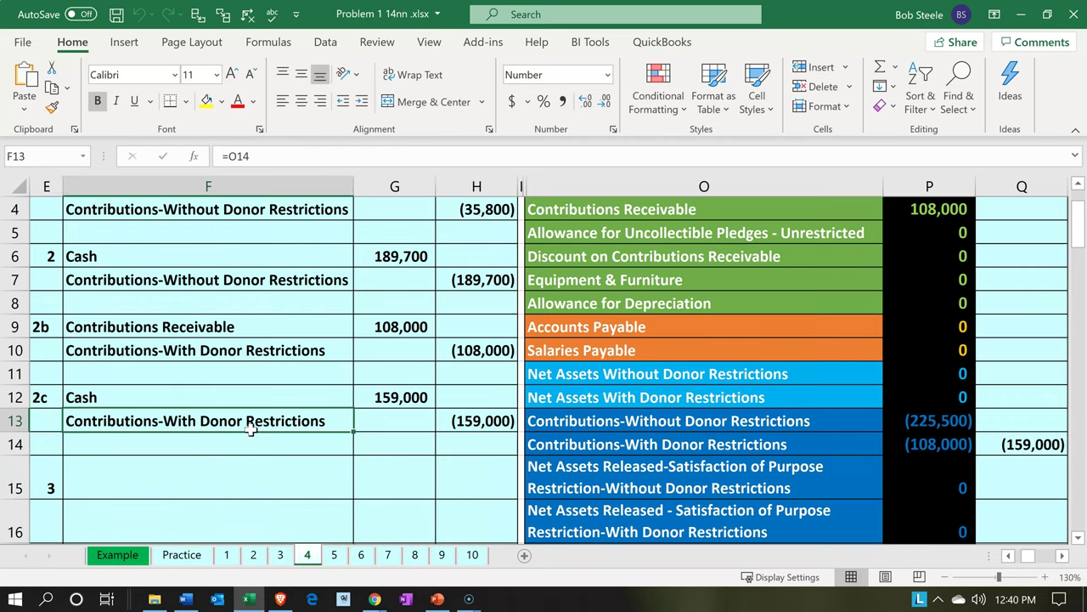
{"action": "key", "text": "Home"}
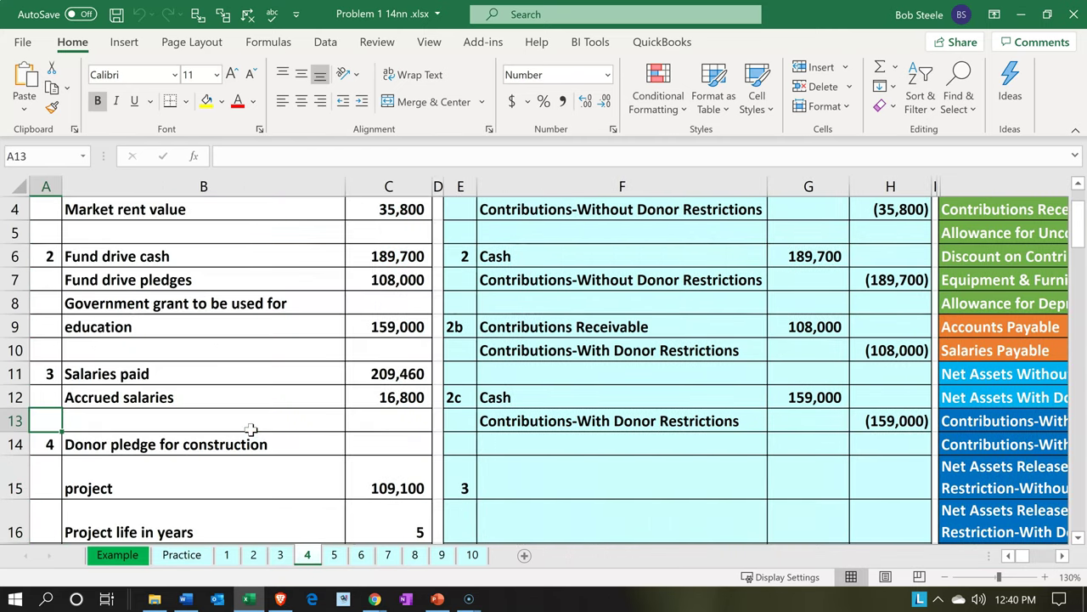
{"action": "scroll", "coordinate": [250, 429], "scroll_direction": "up", "scroll_amount": 1}
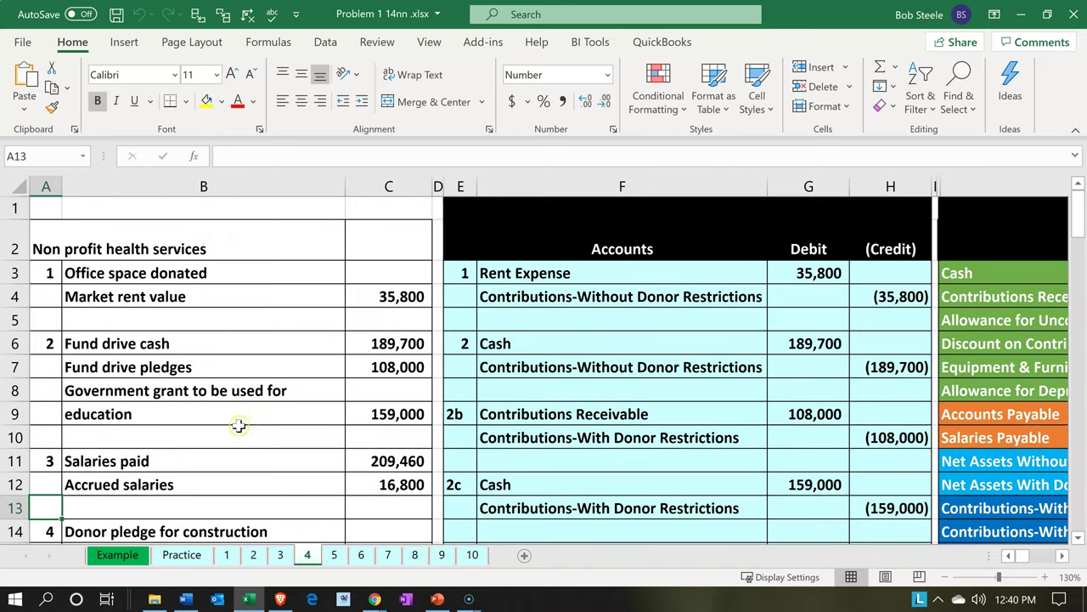
{"action": "left_click", "coordinate": [181, 386]}
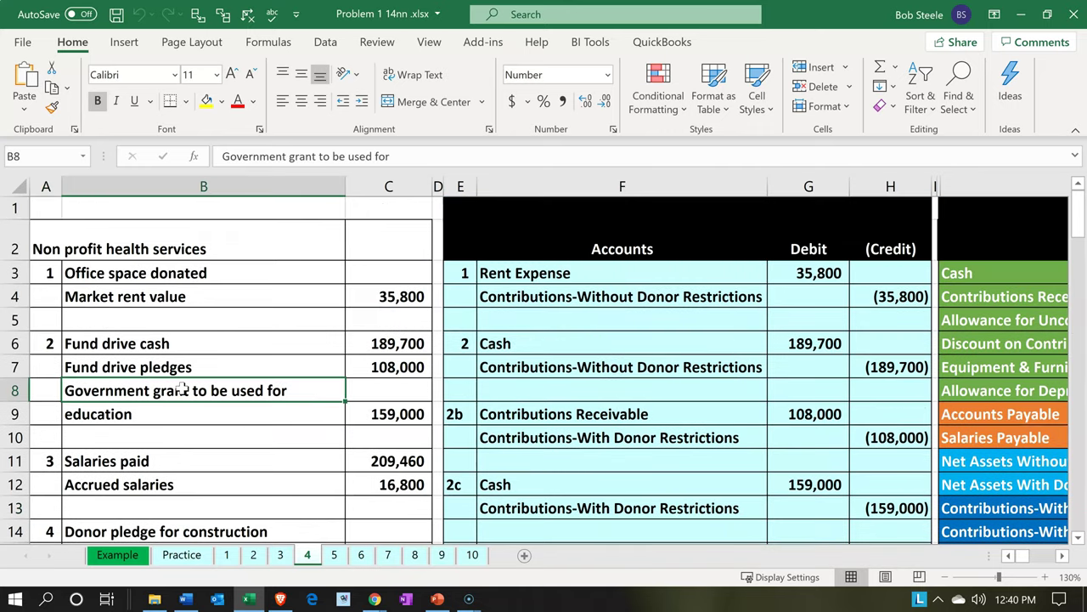
Examine journal entry 2c on sheet 4, including its Cash debit and Contributions-With Donor Restrictions credit.
{"action": "key", "text": "Right"}
{"action": "key", "text": "Right"}
{"action": "key", "text": "Right"}
{"action": "key", "text": "Right"}
{"action": "key", "text": "Right"}
{"action": "key", "text": "Right"}
{"action": "key", "text": "Right"}
{"action": "key", "text": "Right"}
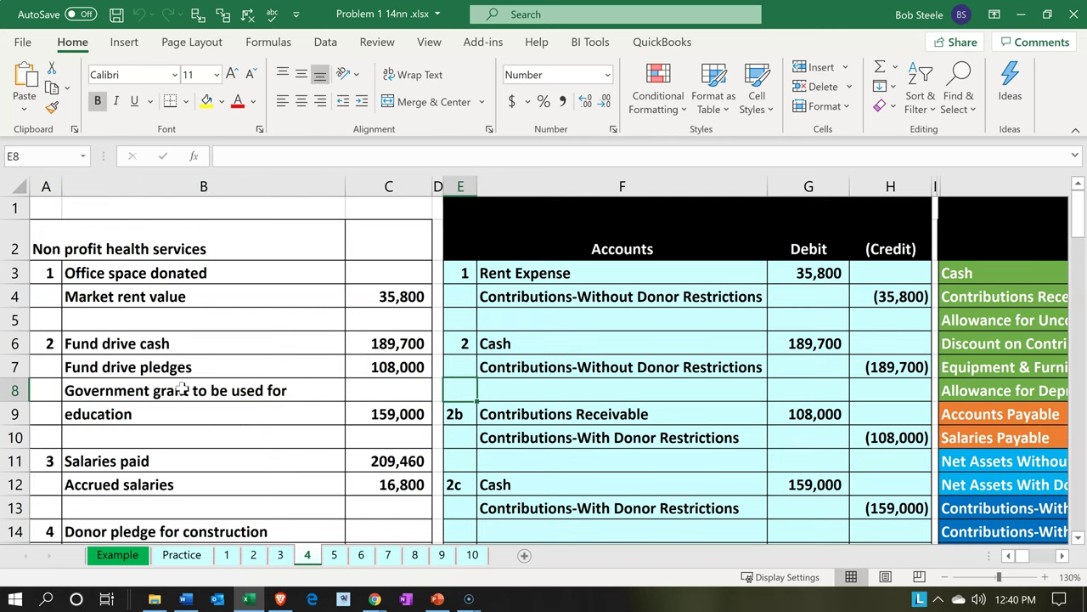
{"action": "key", "text": "Right"}
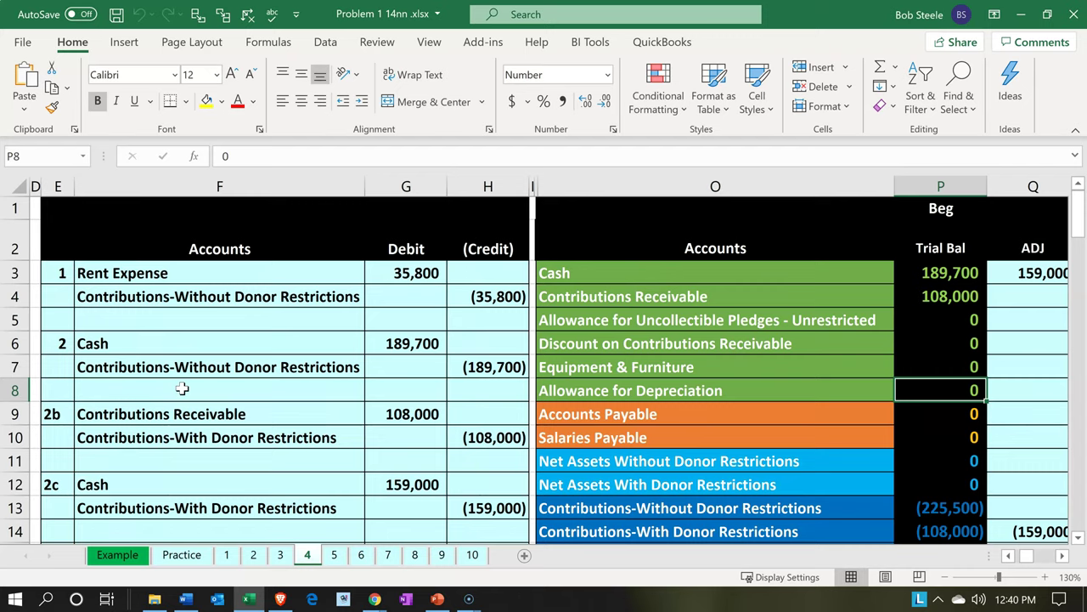
{"action": "scroll", "coordinate": [182, 388], "scroll_direction": "down", "scroll_amount": 1}
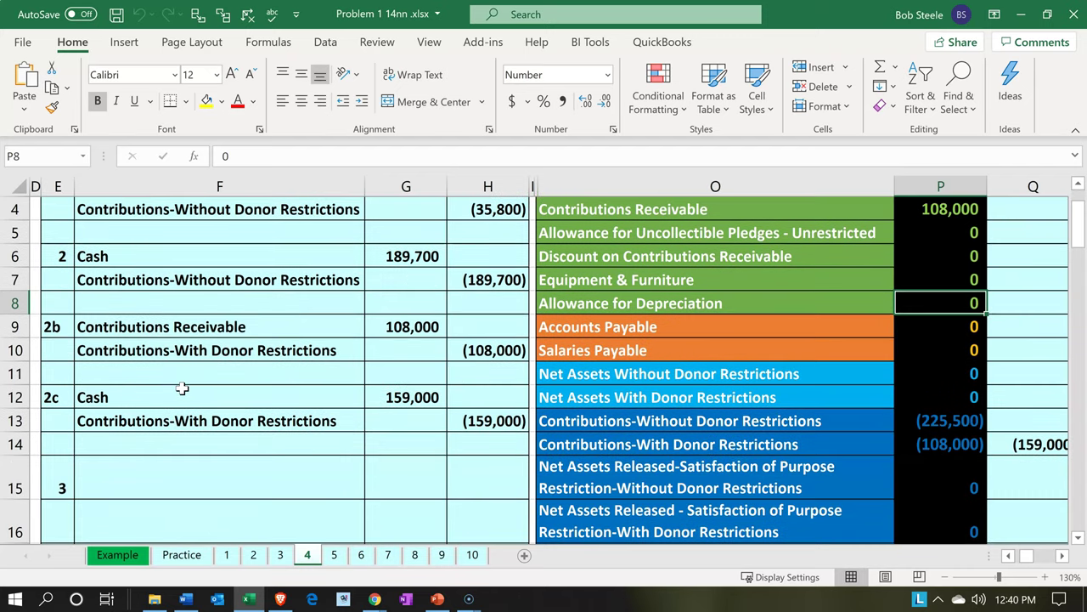
{"action": "left_click", "coordinate": [182, 388]}
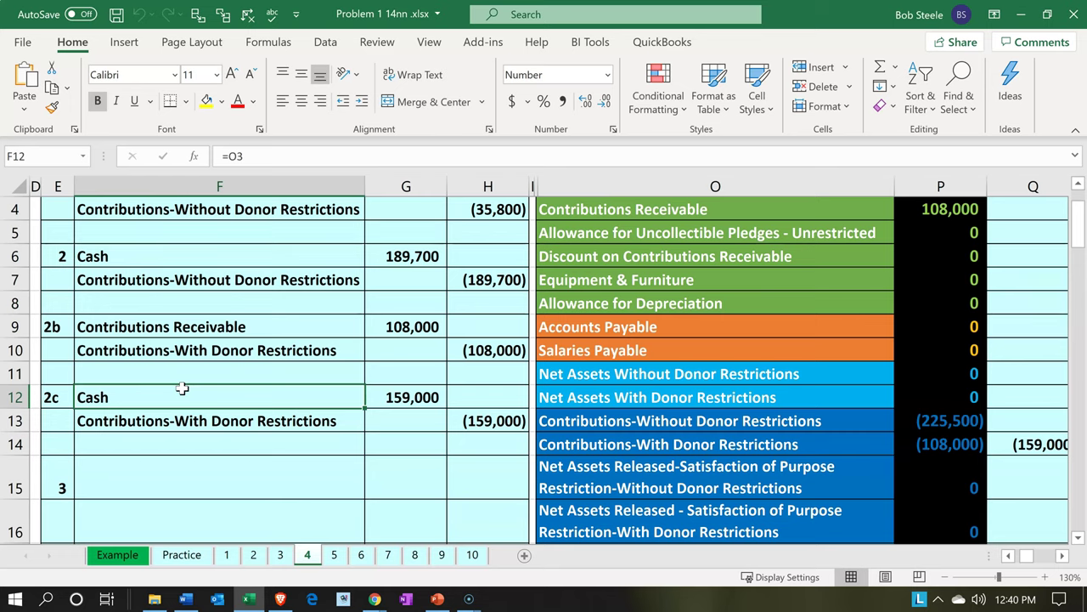
{"action": "key", "text": "Right"}
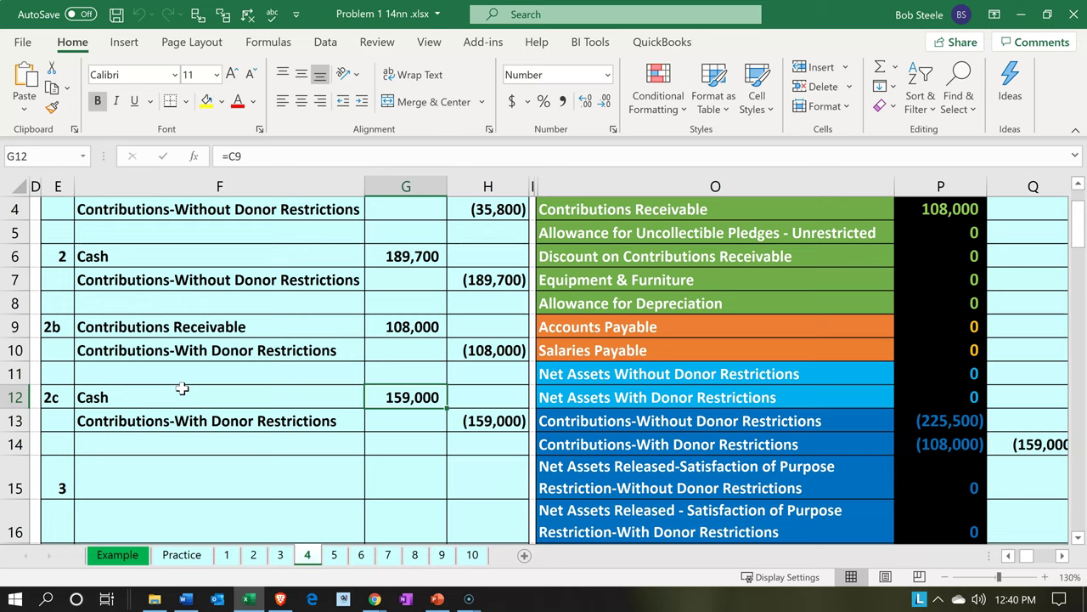
{"action": "key", "text": "Down"}
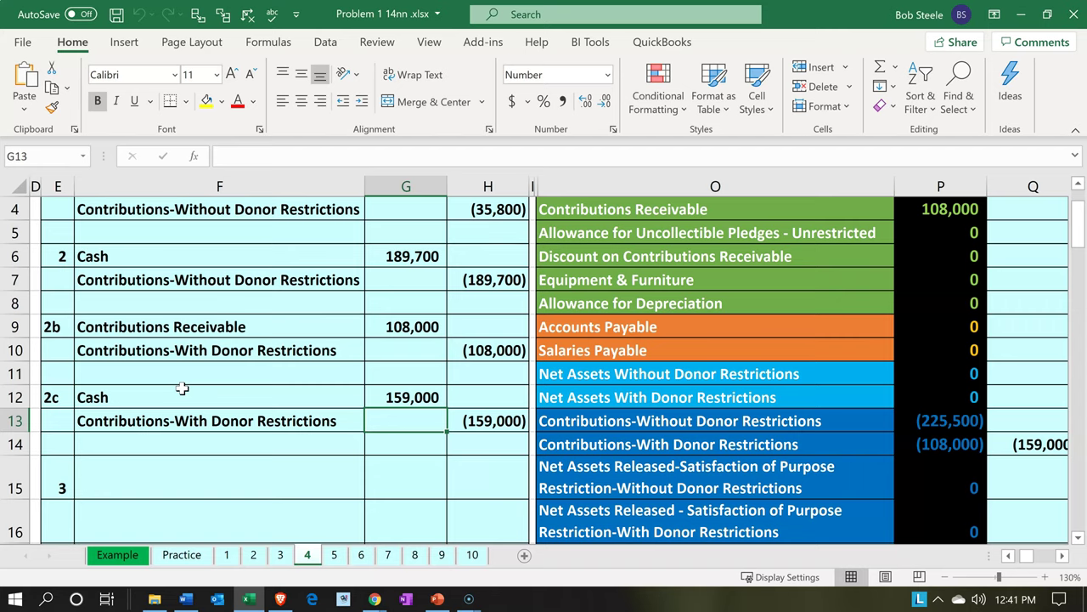
Examine the adjustment and ending trial balance columns on sheet 4, from Cash through the expense accounts.
{"action": "key", "text": "Right"}
{"action": "key", "text": "Right"}
{"action": "key", "text": "Right"}
{"action": "key", "text": "Right"}
{"action": "key", "text": "Right"}
{"action": "key", "text": "Right"}
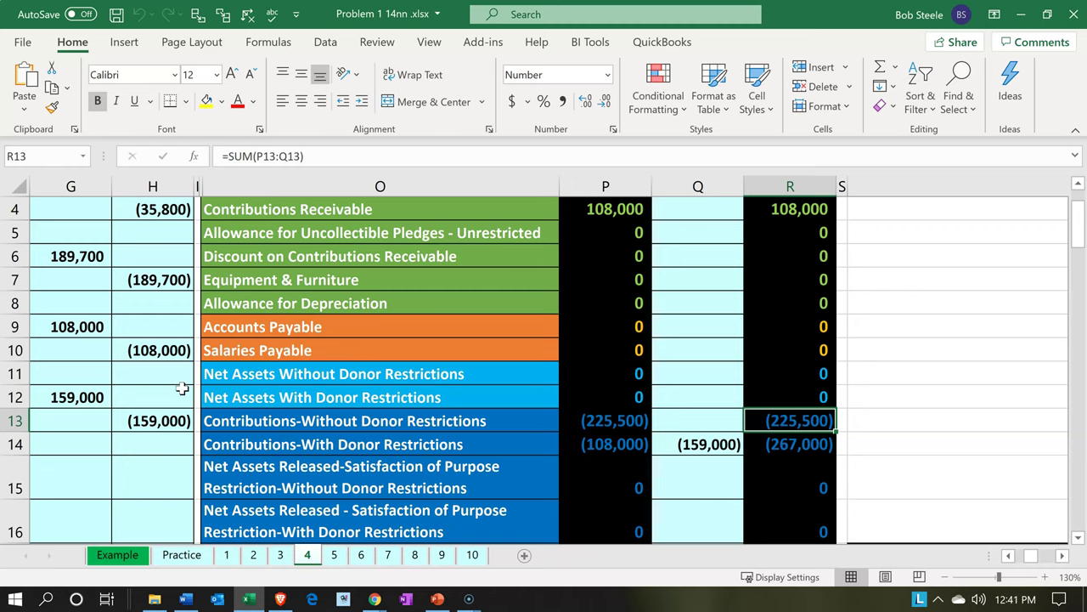
{"action": "scroll", "coordinate": [182, 388], "scroll_direction": "up", "scroll_amount": 1}
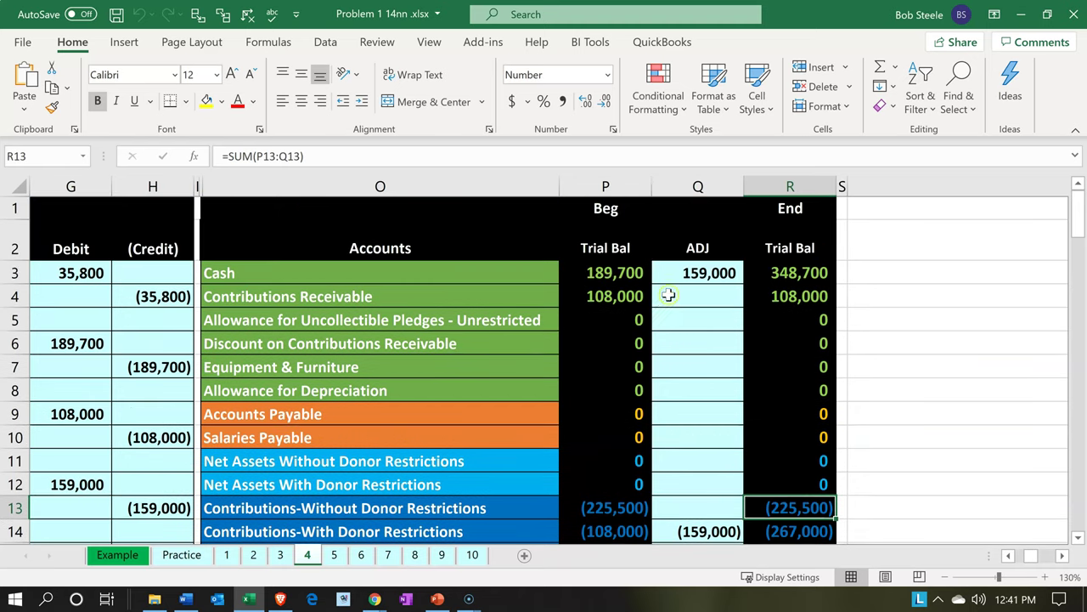
{"action": "left_click", "coordinate": [684, 273]}
{"action": "key", "text": "Right"}
{"action": "key", "text": "Down"}
{"action": "key", "text": "Down"}
{"action": "key", "text": "Down"}
{"action": "key", "text": "Down"}
{"action": "key", "text": "Down"}
{"action": "key", "text": "Down"}
{"action": "key", "text": "Down"}
{"action": "key", "text": "Down"}
{"action": "key", "text": "Down"}
{"action": "key", "text": "Down"}
{"action": "key", "text": "Down"}
{"action": "key", "text": "Down"}
{"action": "key", "text": "Down"}
{"action": "key", "text": "Down"}
{"action": "key", "text": "Down"}
{"action": "key", "text": "Down"}
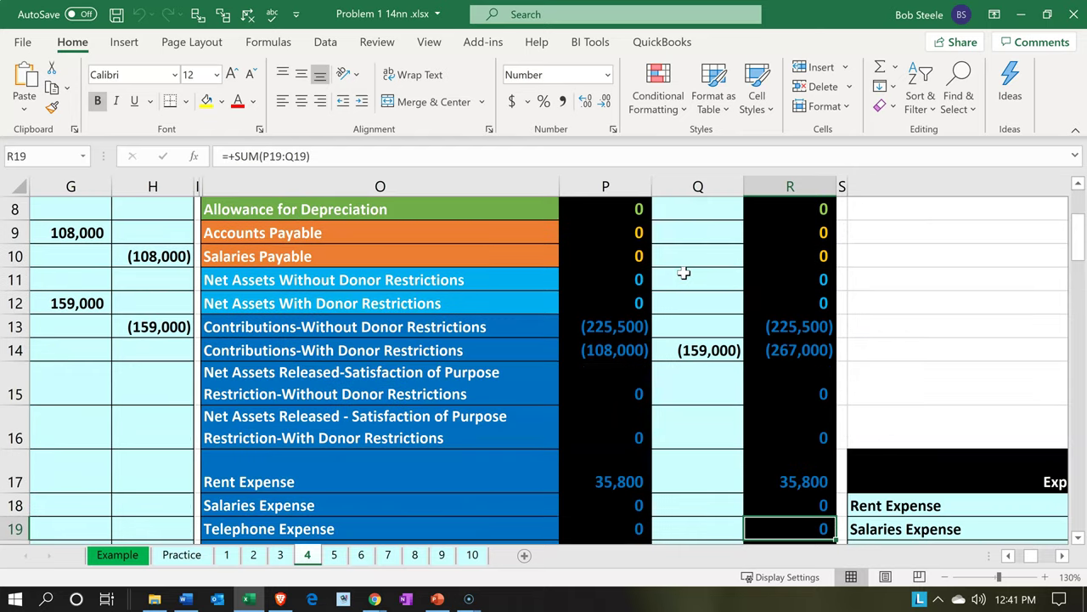
{"action": "key", "text": "Down"}
{"action": "key", "text": "Down"}
{"action": "key", "text": "Up"}
{"action": "key", "text": "Up"}
{"action": "key", "text": "Up"}
{"action": "key", "text": "Up"}
{"action": "key", "text": "Up"}
{"action": "key", "text": "Up"}
{"action": "key", "text": "Up"}
{"action": "key", "text": "Up"}
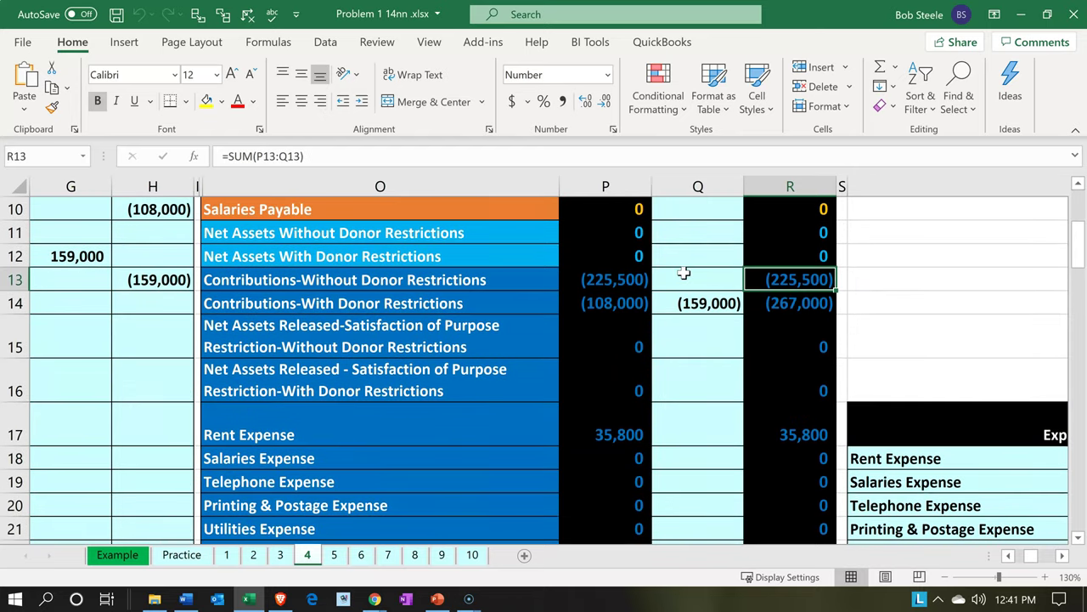
Examine the Contributions-With Donor Restrictions row across the beginning, adjustment and ending trial balance columns.
{"action": "key", "text": "Left"}
{"action": "key", "text": "Left"}
{"action": "key", "text": "Left"}
{"action": "key", "text": "Down"}
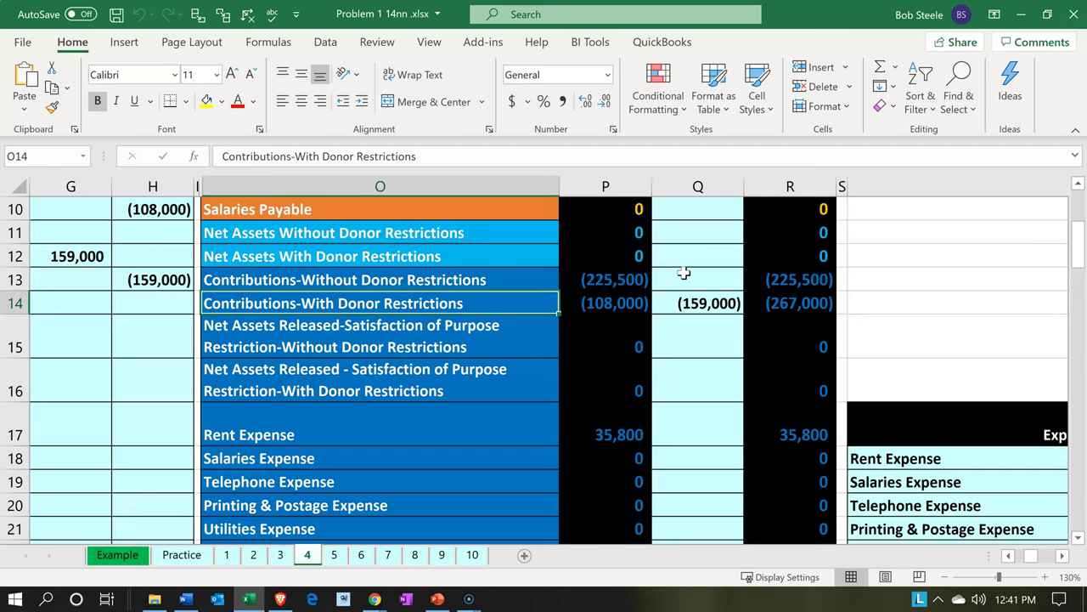
{"action": "key", "text": "Right"}
{"action": "key", "text": "Right"}
{"action": "key", "text": "Right"}
{"action": "key", "text": "Right"}
{"action": "key", "text": "Right"}
{"action": "key", "text": "Right"}
{"action": "key", "text": "Right"}
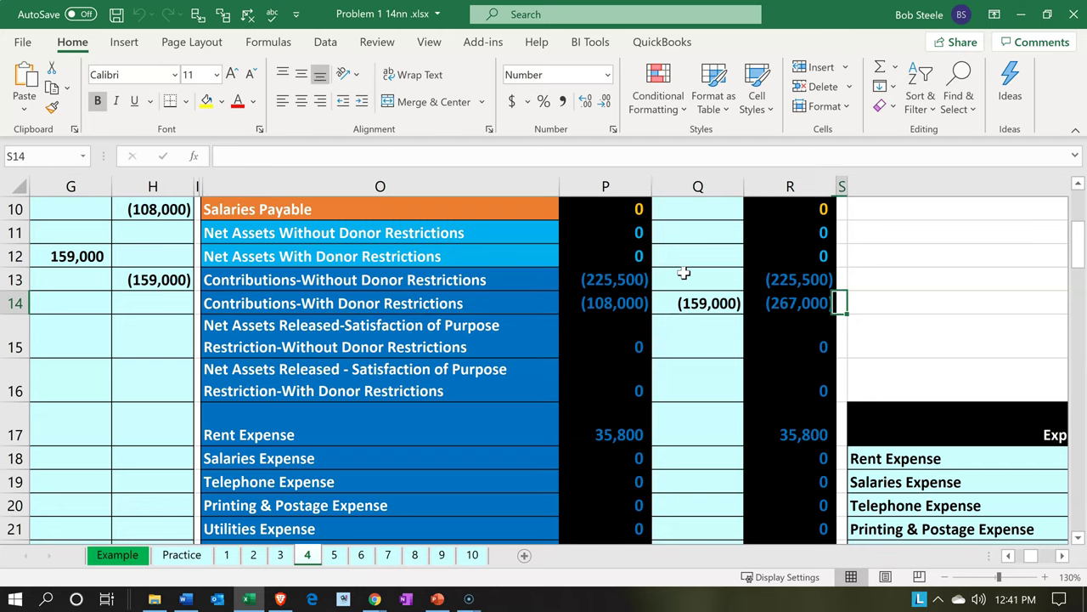
Examine the expense allocation table on sheet 4 by program and function.
{"action": "key", "text": "Down"}
{"action": "key", "text": "Down"}
{"action": "key", "text": "Down"}
{"action": "key", "text": "Down"}
{"action": "key", "text": "Down"}
{"action": "key", "text": "Down"}
{"action": "key", "text": "Down"}
{"action": "key", "text": "Down"}
{"action": "key", "text": "Down"}
{"action": "key", "text": "Down"}
{"action": "key", "text": "Down"}
{"action": "key", "text": "Down"}
{"action": "key", "text": "Down"}
{"action": "key", "text": "Down"}
{"action": "key", "text": "Down"}
{"action": "key", "text": "Down"}
{"action": "key", "text": "Down"}
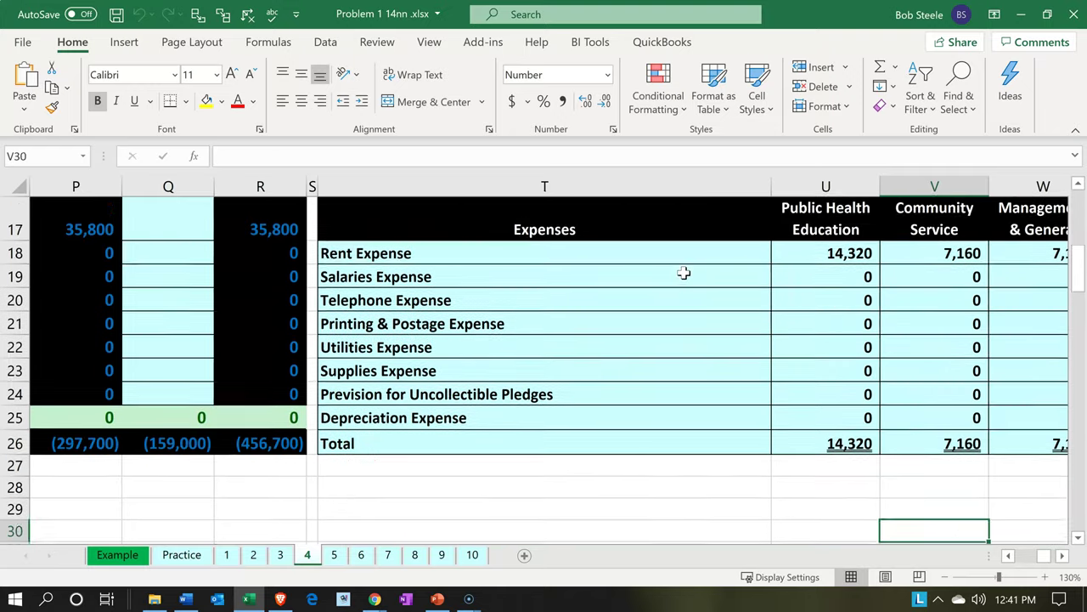
Examine the Statement of Financial Position on sheet 4, from cash to total liabilities and net assets.
{"action": "key", "text": "Down"}
{"action": "key", "text": "Down"}
{"action": "key", "text": "Down"}
{"action": "key", "text": "Down"}
{"action": "key", "text": "Down"}
{"action": "key", "text": "Down"}
{"action": "key", "text": "Down"}
{"action": "key", "text": "Down"}
{"action": "key", "text": "Down"}
{"action": "key", "text": "Down"}
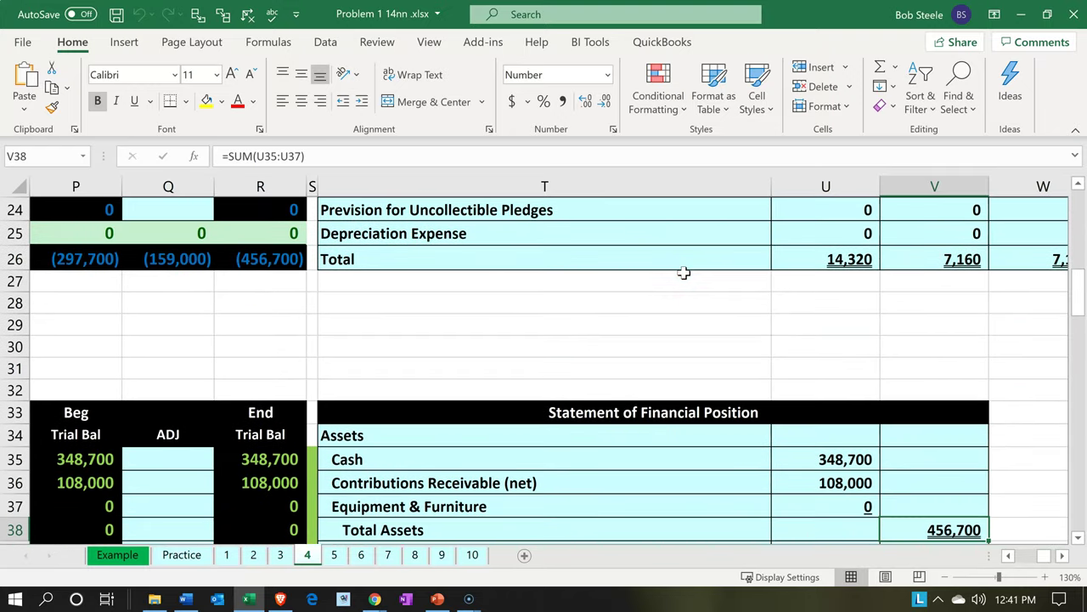
{"action": "key", "text": "Down"}
{"action": "key", "text": "Down"}
{"action": "key", "text": "Down"}
{"action": "key", "text": "Down"}
{"action": "key", "text": "Down"}
{"action": "key", "text": "Down"}
{"action": "key", "text": "Down"}
{"action": "key", "text": "Down"}
{"action": "key", "text": "Down"}
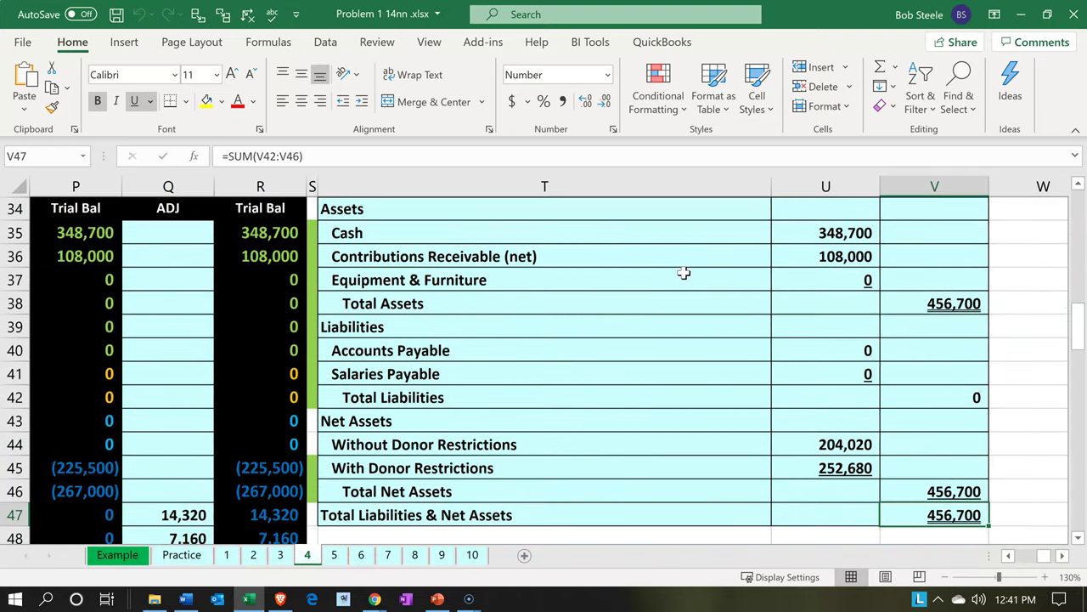
Examine the Contributions line in the Statement of Activities, comparing the without-donor-restriction, with-donor-restriction and total columns.
{"action": "key", "text": "Down"}
{"action": "key", "text": "Down"}
{"action": "key", "text": "Down"}
{"action": "key", "text": "Down"}
{"action": "key", "text": "Down"}
{"action": "key", "text": "Down"}
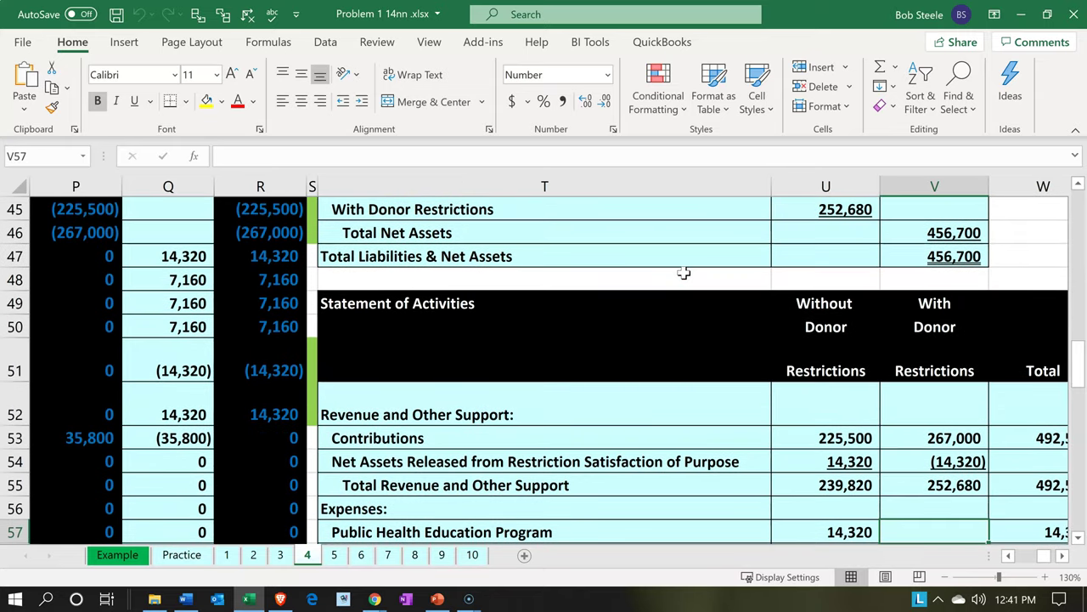
{"action": "key", "text": "Up"}
{"action": "key", "text": "Up"}
{"action": "key", "text": "Up"}
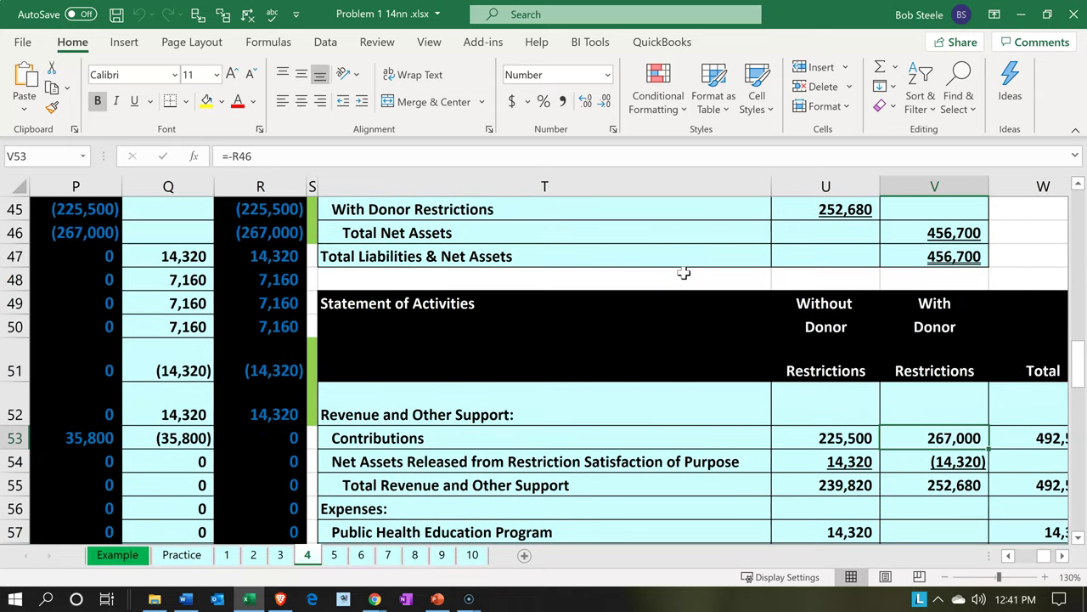
{"action": "key", "text": "Left"}
{"action": "key", "text": "Left"}
{"action": "key", "text": "Left"}
{"action": "key", "text": "Right"}
{"action": "key", "text": "Right"}
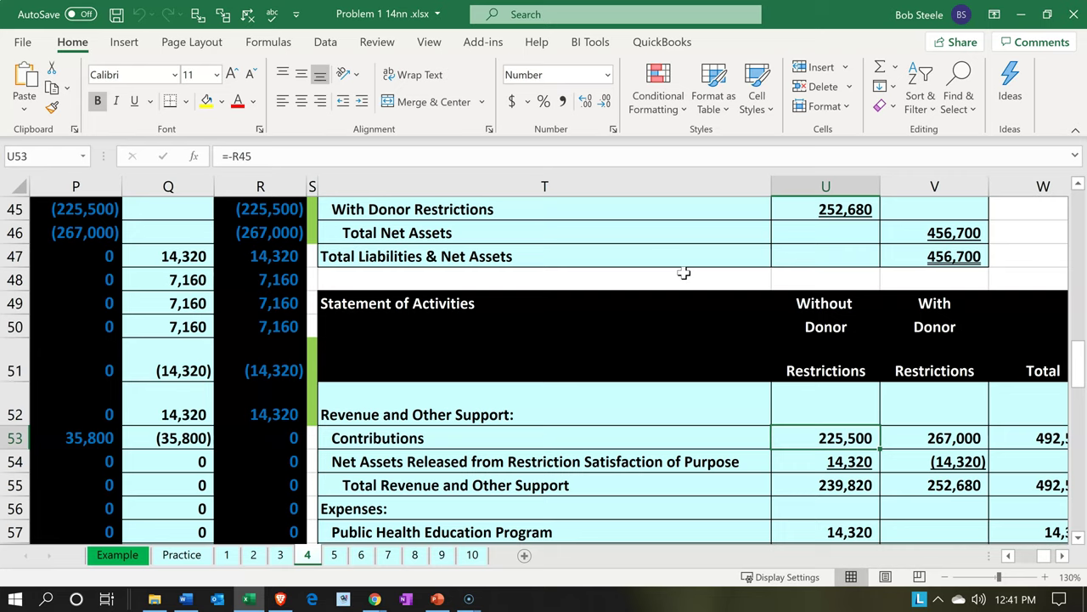
{"action": "key", "text": "Right"}
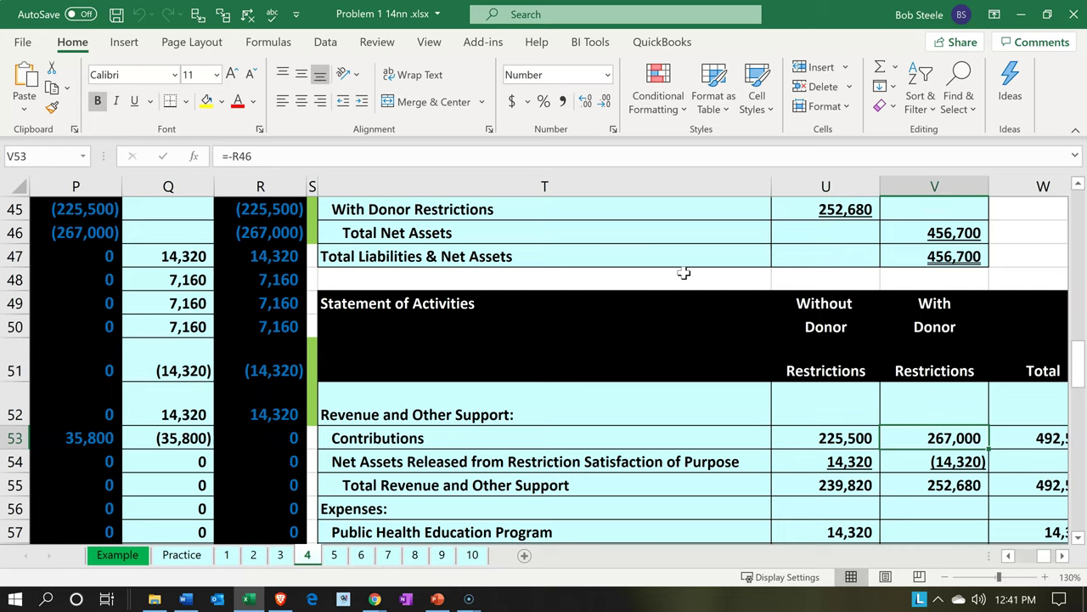
{"action": "key", "text": "Right"}
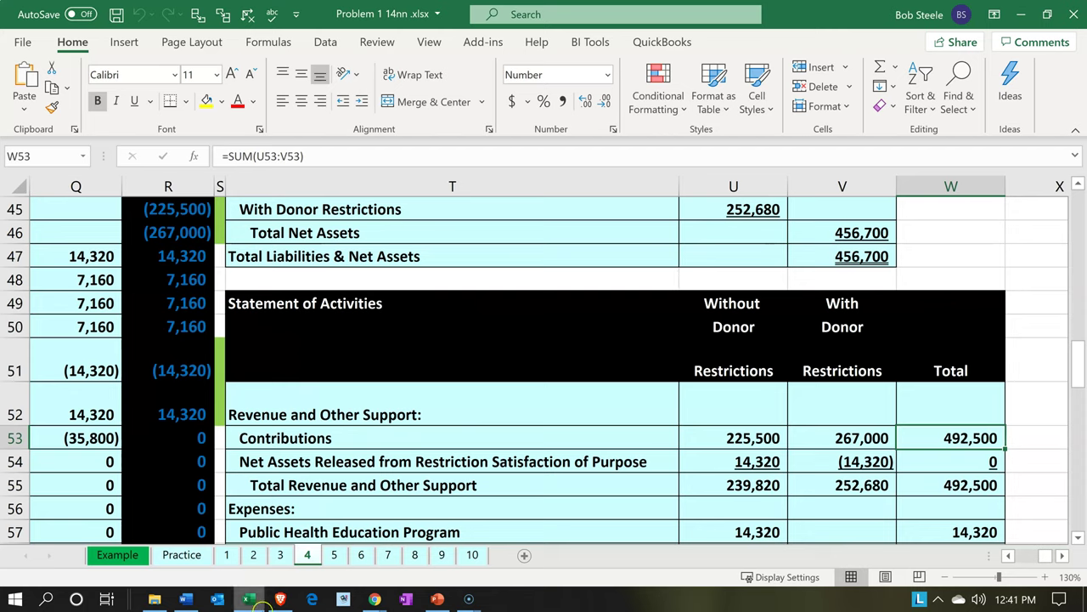
Switch to Aplos in the browser and open the list of donation purposes.
{"action": "left_click", "coordinate": [263, 603]}
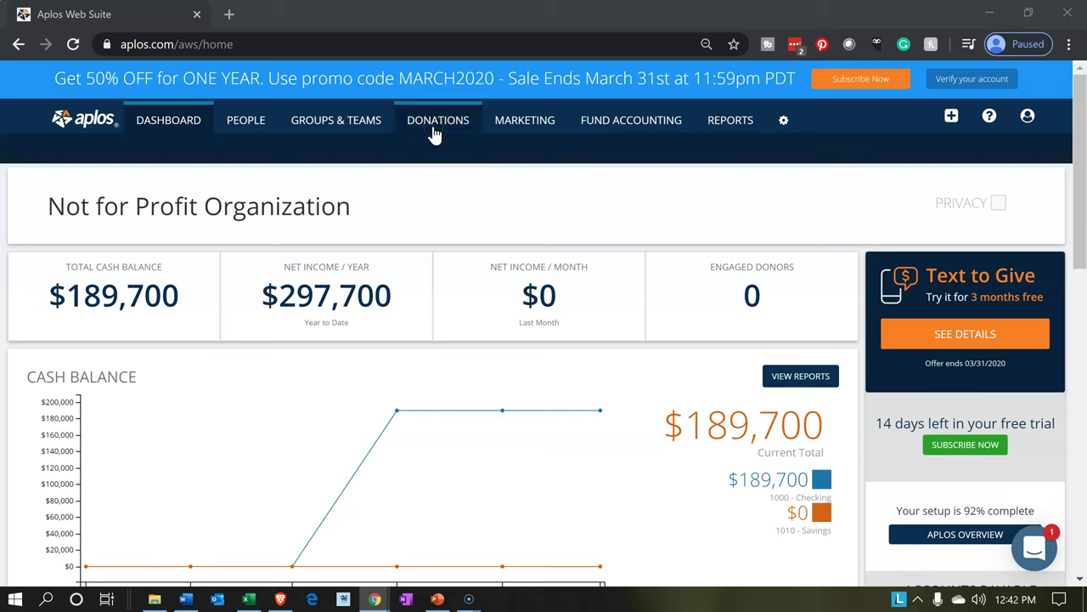
{"action": "mouse_move", "coordinate": [434, 134]}
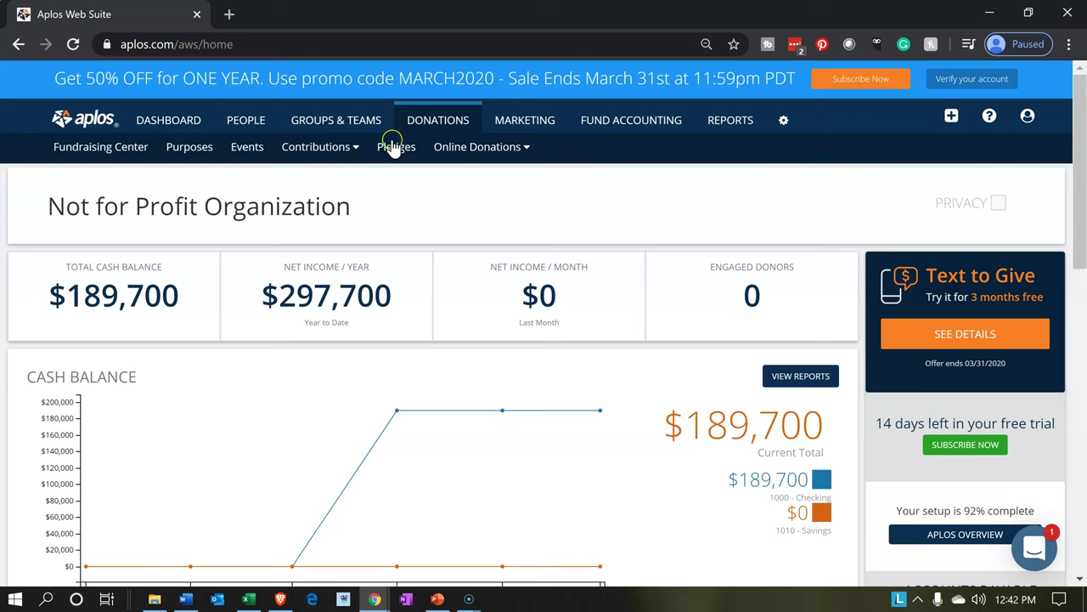
{"action": "left_click", "coordinate": [329, 143]}
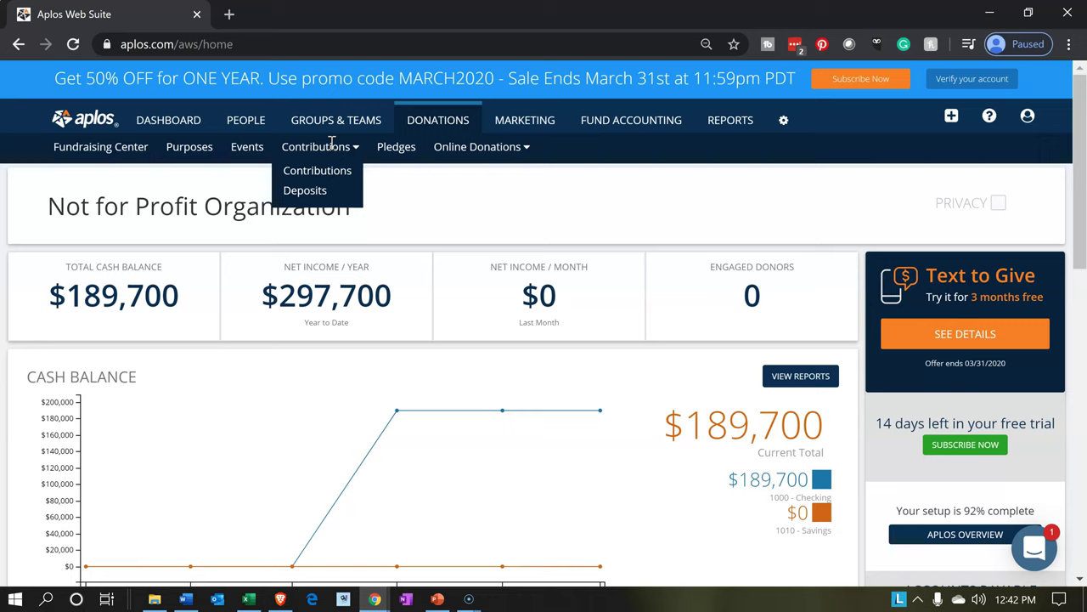
{"action": "left_click", "coordinate": [182, 156]}
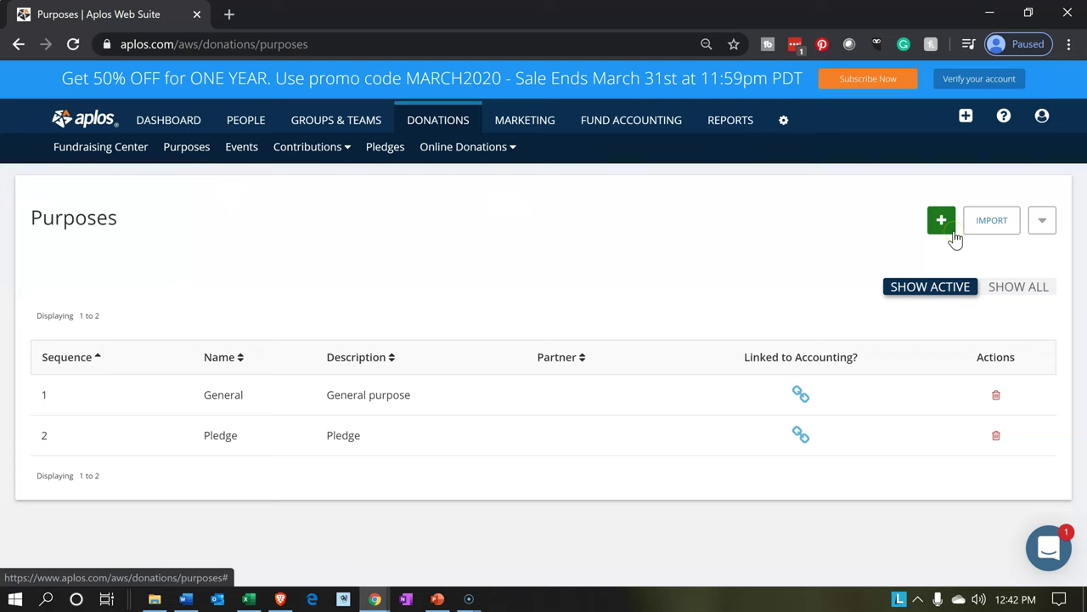
Start a new donation purpose and enter Gov Grant as both its name and description.
{"action": "left_click", "coordinate": [951, 231]}
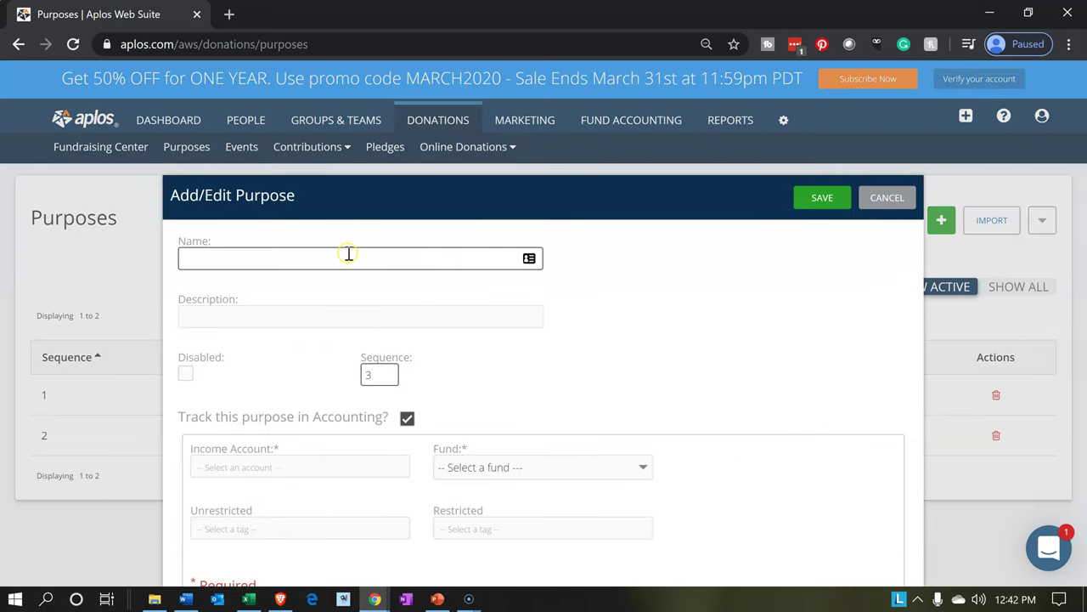
{"action": "left_click", "coordinate": [348, 253]}
{"action": "type", "text": "Go"}
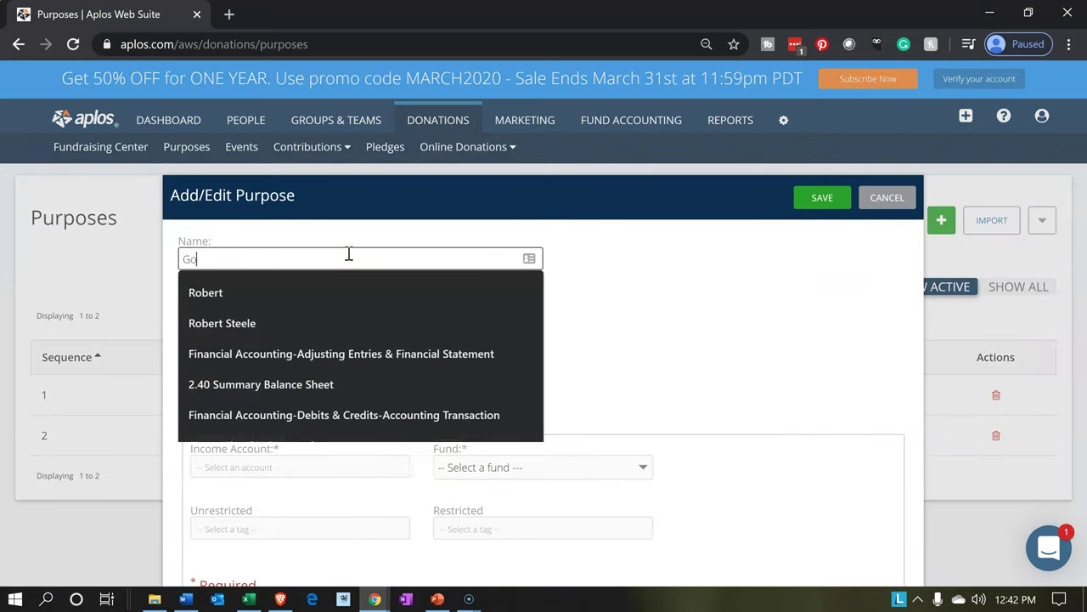
{"action": "type", "text": "v Grantre s"}
{"action": "key", "text": "BackSpace"}
{"action": "key", "text": "BackSpace"}
{"action": "key", "text": "BackSpace"}
{"action": "key", "text": "BackSpace"}
{"action": "key", "text": "BackSpace"}
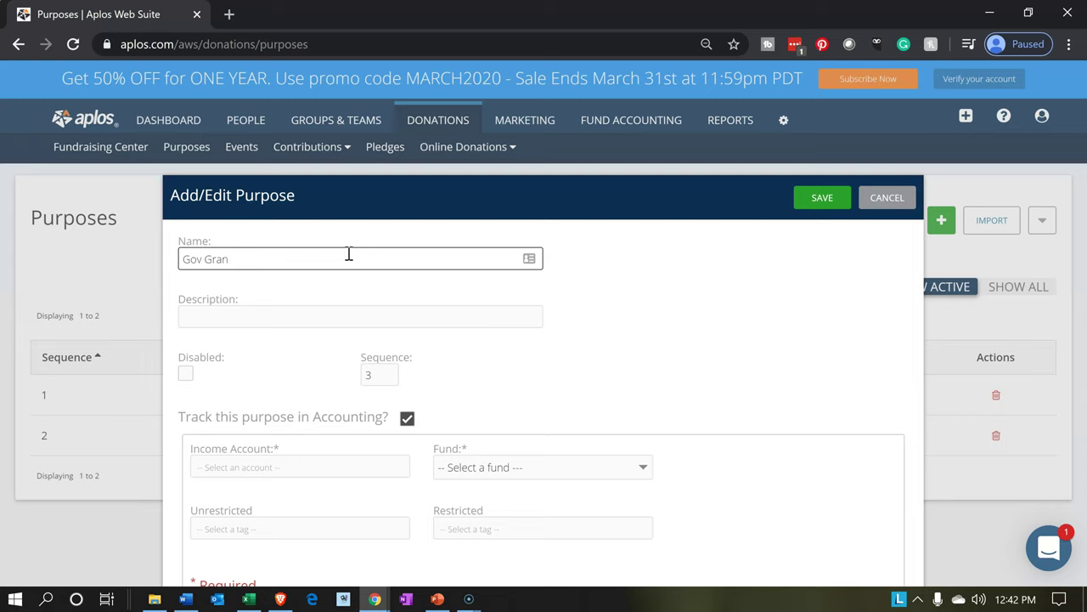
{"action": "type", "text": "t"}
{"action": "key", "text": "Tab"}
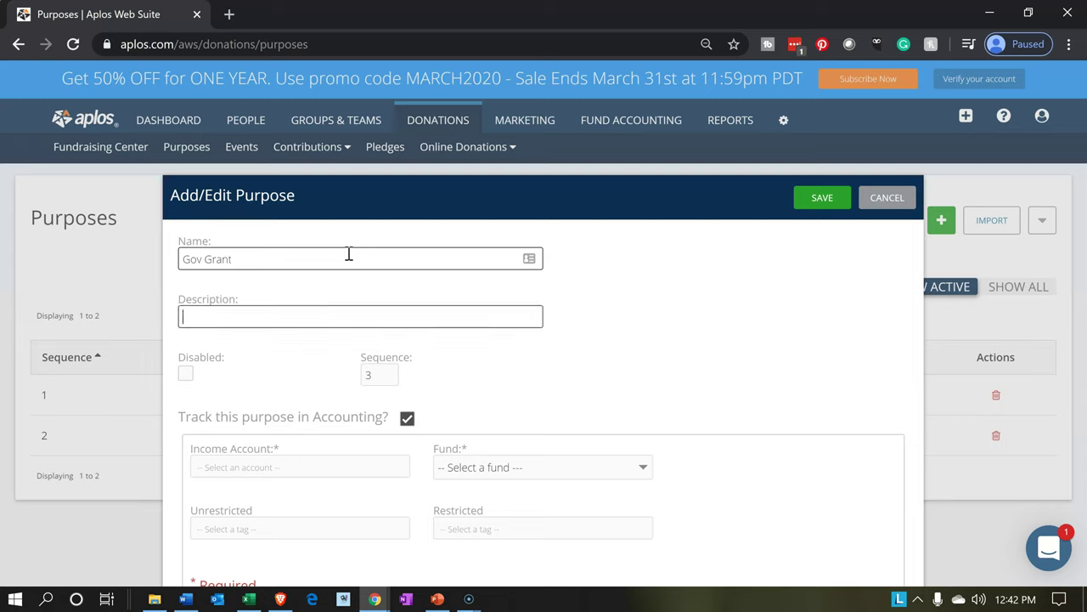
{"action": "type", "text": "Gove"}
{"action": "key", "text": "BackSpace"}
{"action": "type", "text": "Grant"}
{"action": "key", "text": "Tab"}
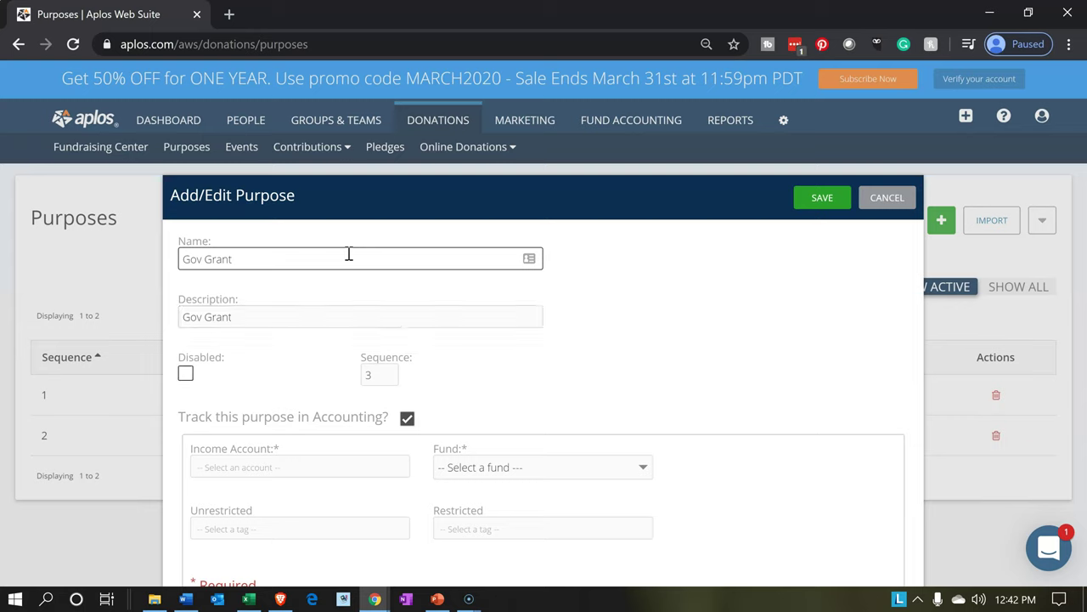
Link the Gov Grant purpose to income account 4000 - Contributions Restricted and fund 3000-Restricted.
{"action": "left_click", "coordinate": [281, 463]}
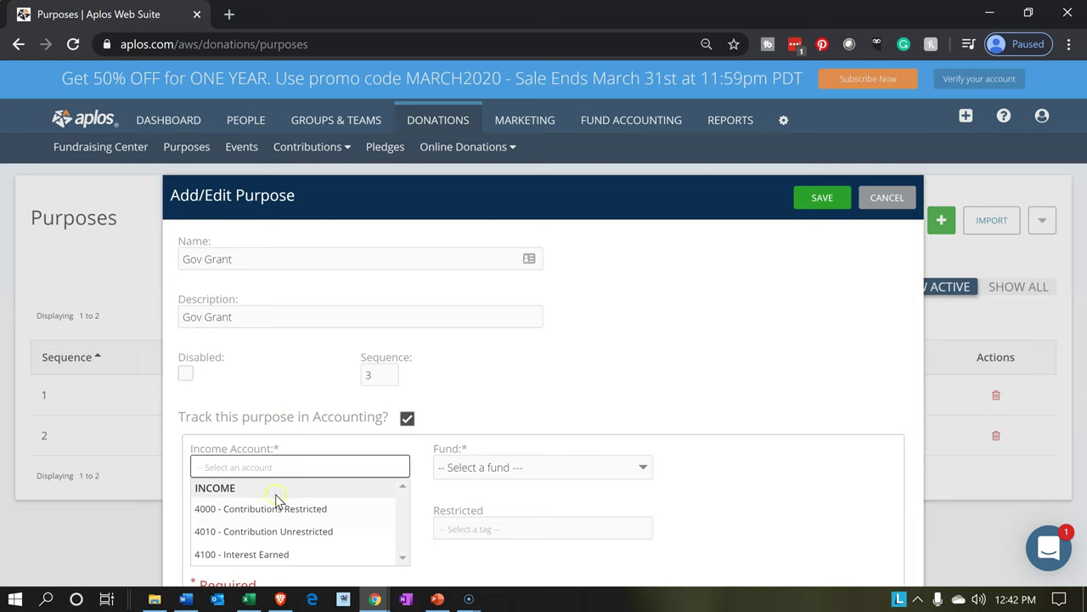
{"action": "left_click", "coordinate": [277, 514]}
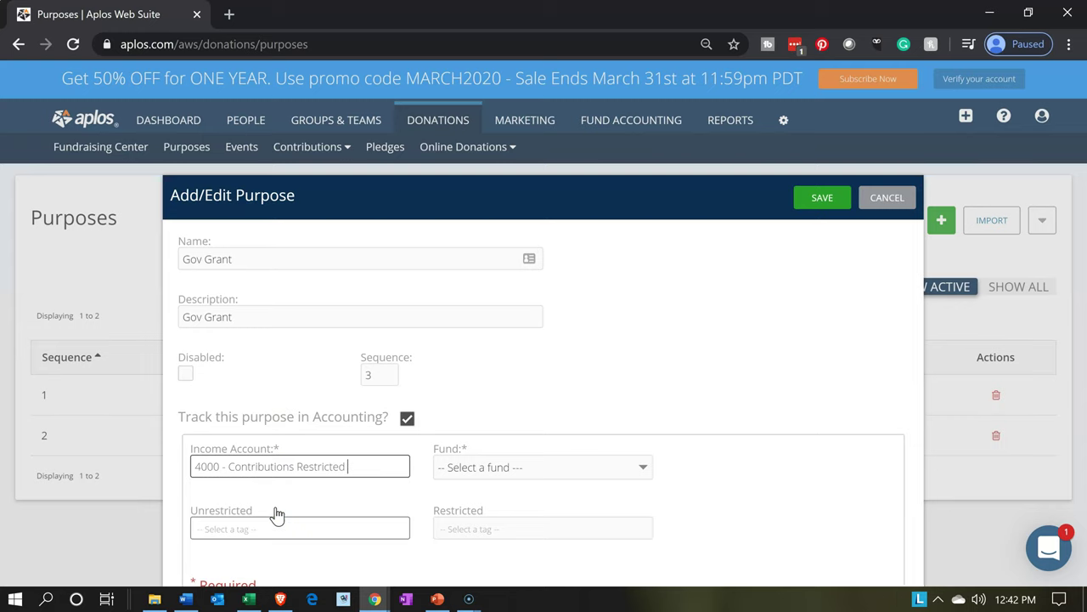
{"action": "left_click", "coordinate": [493, 477]}
{"action": "left_click", "coordinate": [494, 480]}
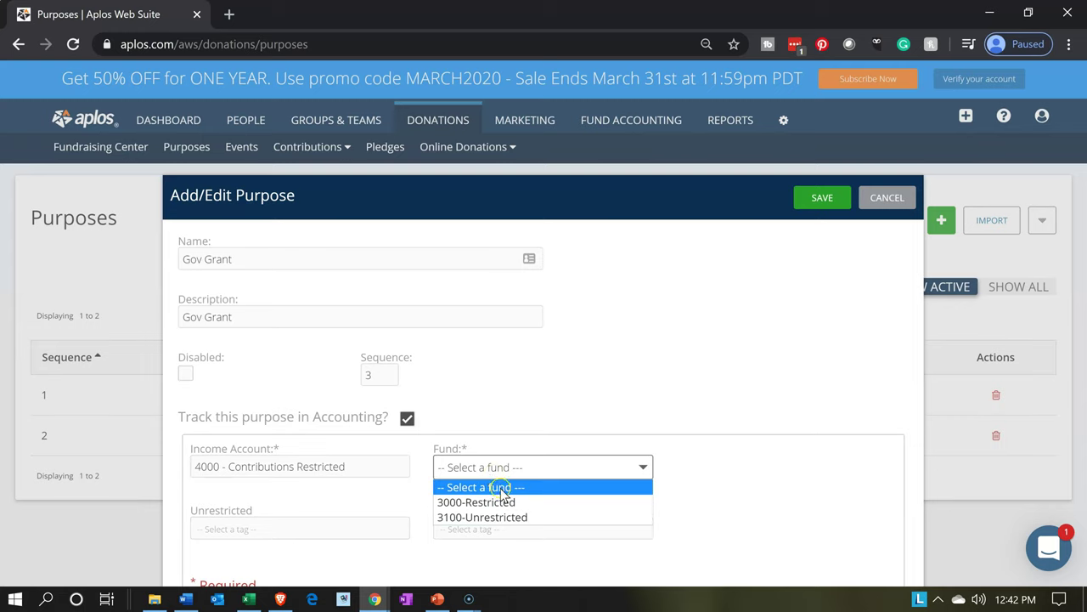
{"action": "left_click", "coordinate": [504, 502]}
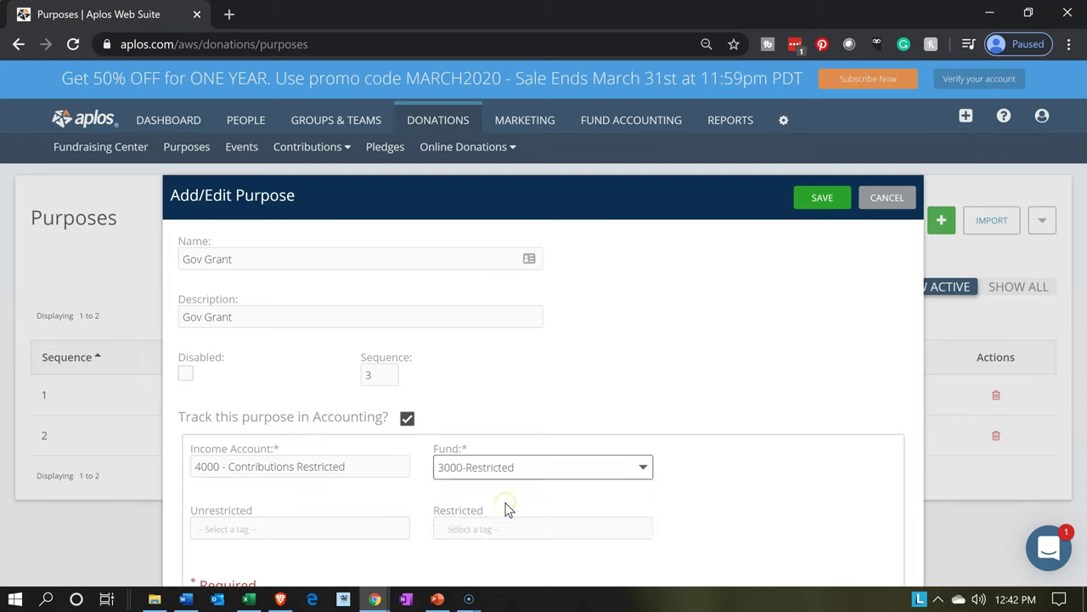
{"action": "left_click", "coordinate": [505, 525]}
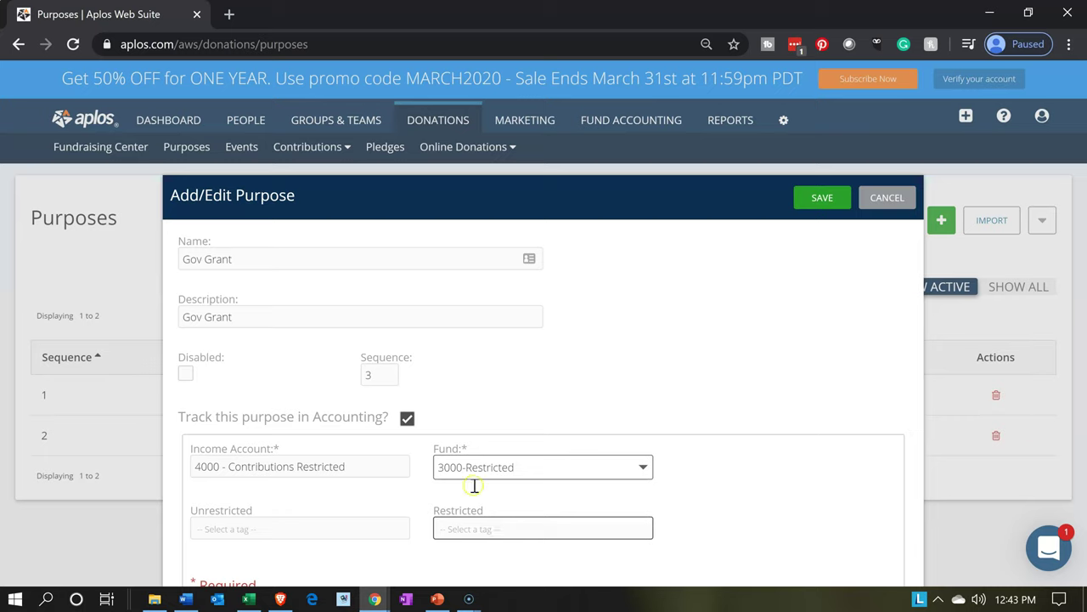
Duplicate the browser tab and open the Restricted tags in Tag Management there, keeping the purpose form open.
{"action": "right_click", "coordinate": [156, 19]}
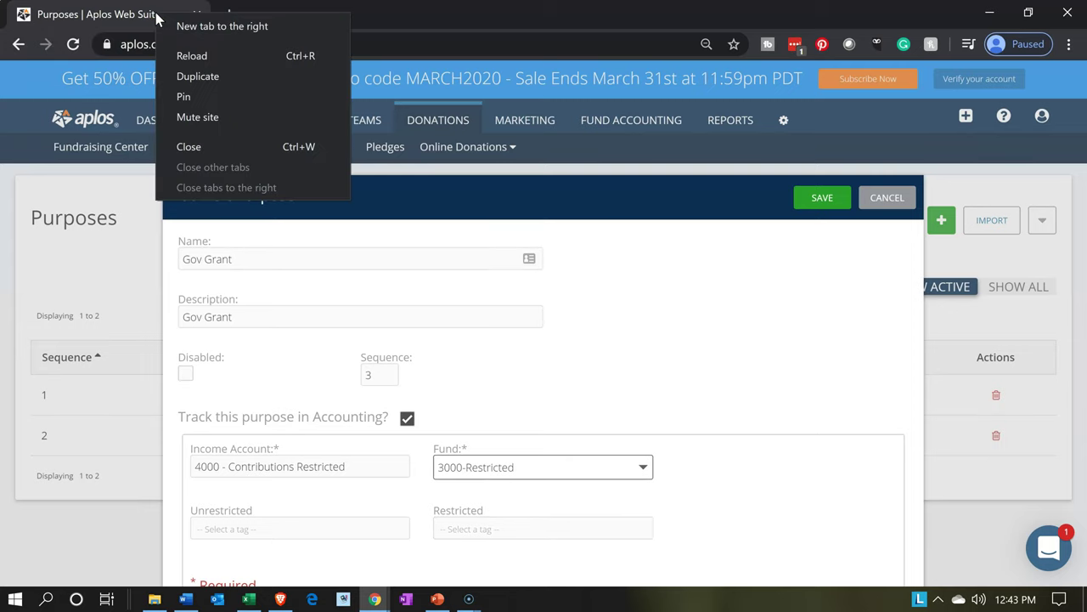
{"action": "left_click", "coordinate": [188, 78]}
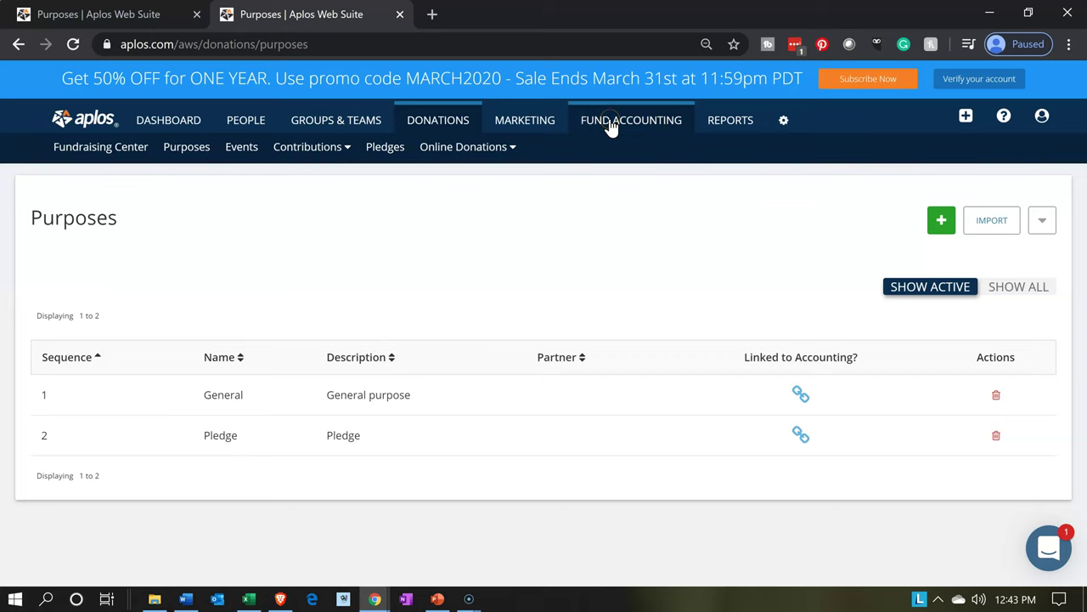
{"action": "mouse_move", "coordinate": [610, 124]}
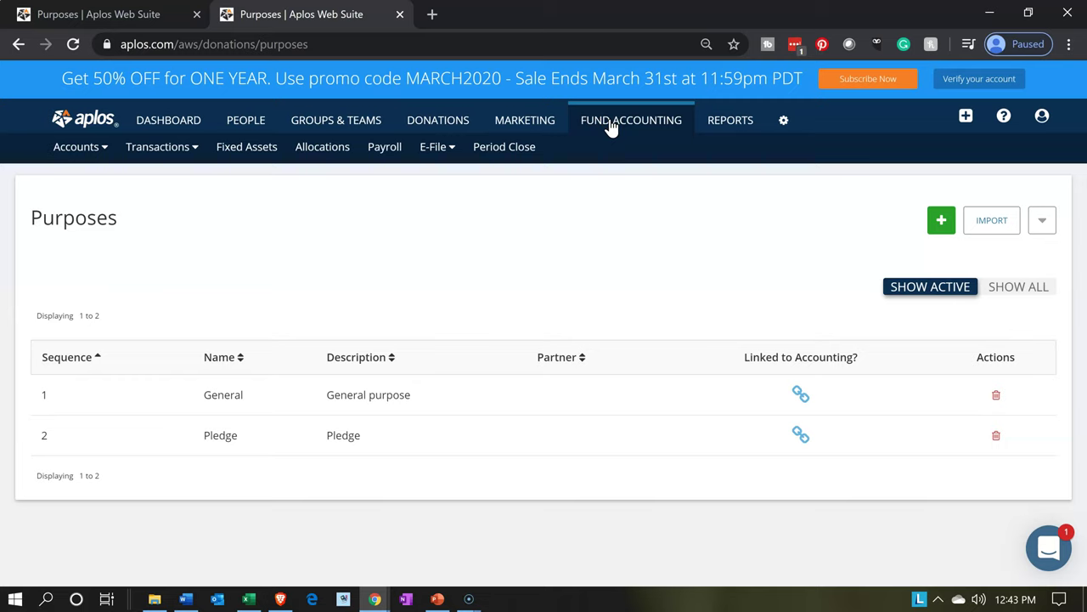
{"action": "left_click", "coordinate": [98, 147]}
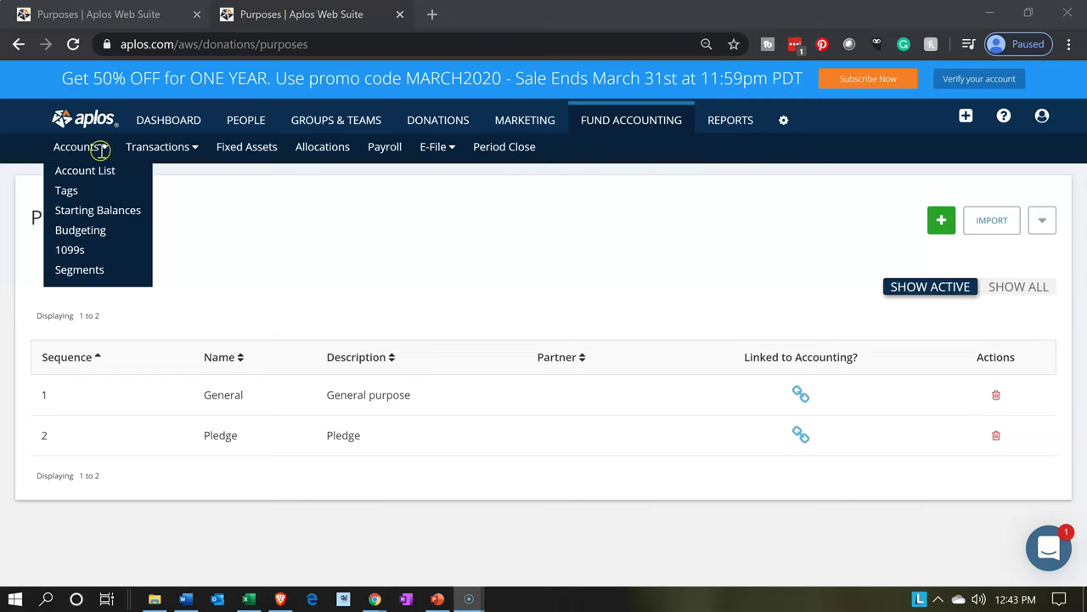
{"action": "left_click", "coordinate": [167, 147]}
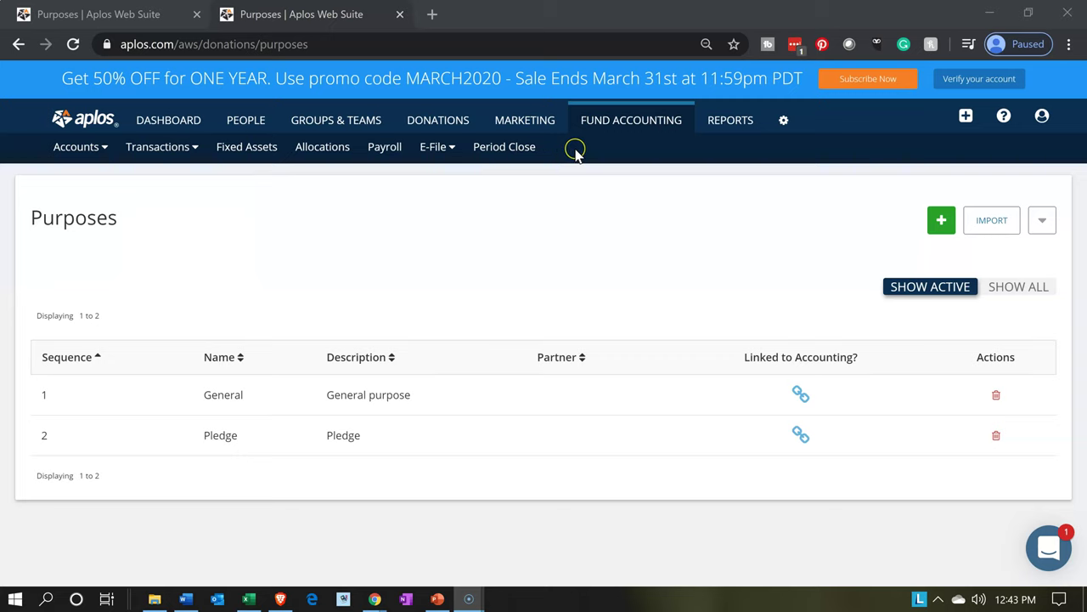
{"action": "left_click", "coordinate": [99, 158]}
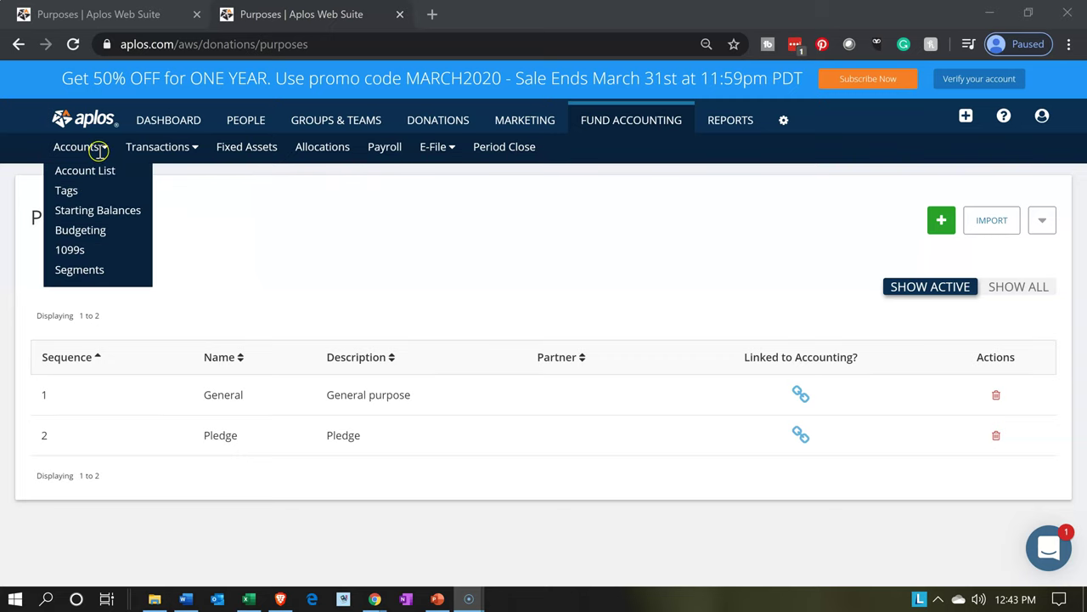
{"action": "left_click", "coordinate": [77, 194]}
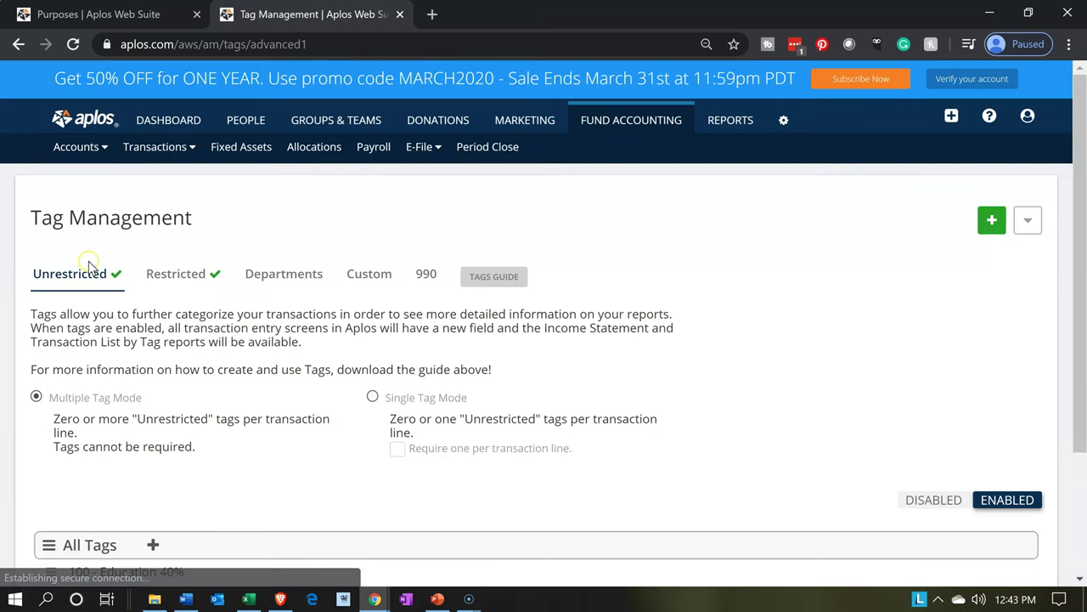
{"action": "left_click", "coordinate": [166, 286]}
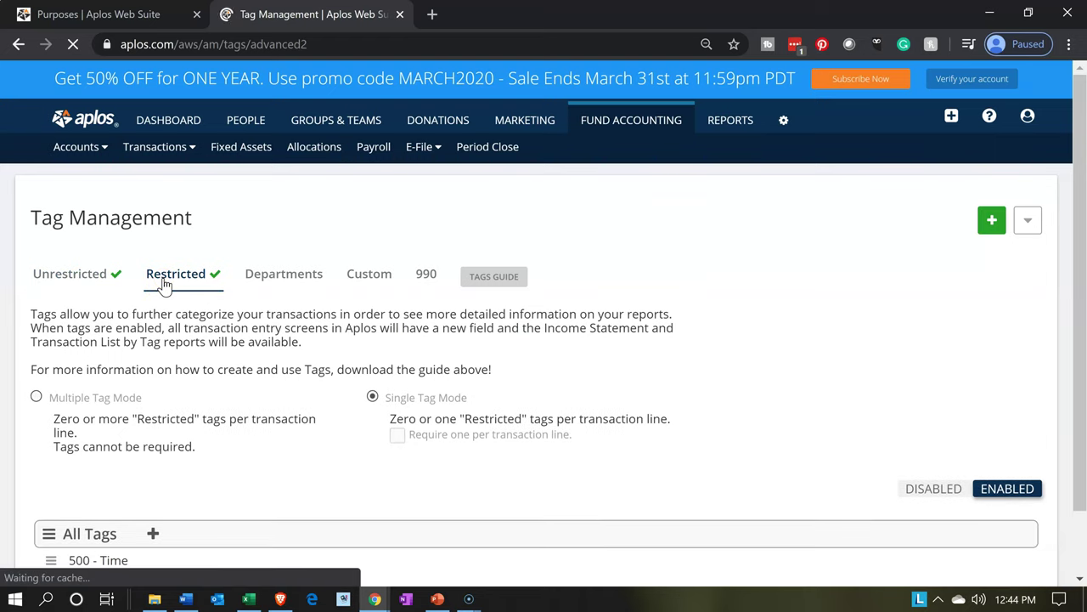
Add a restricted tag numbered 600 and named Gov Grant Education to the All Tags group.
{"action": "scroll", "coordinate": [161, 344], "scroll_direction": "down", "scroll_amount": 1}
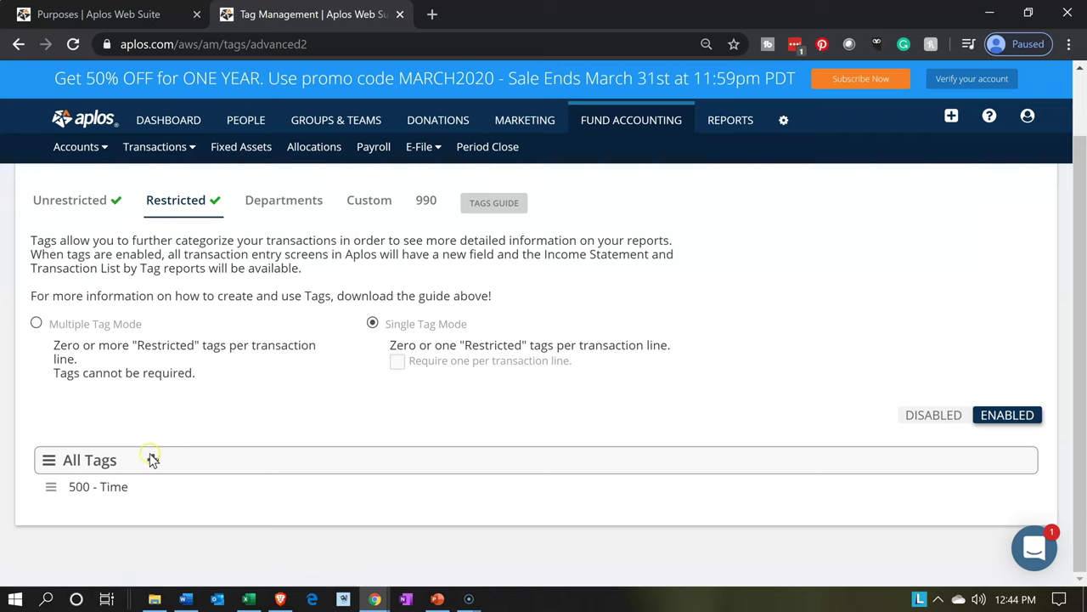
{"action": "left_click", "coordinate": [153, 460]}
{"action": "left_click", "coordinate": [408, 299]}
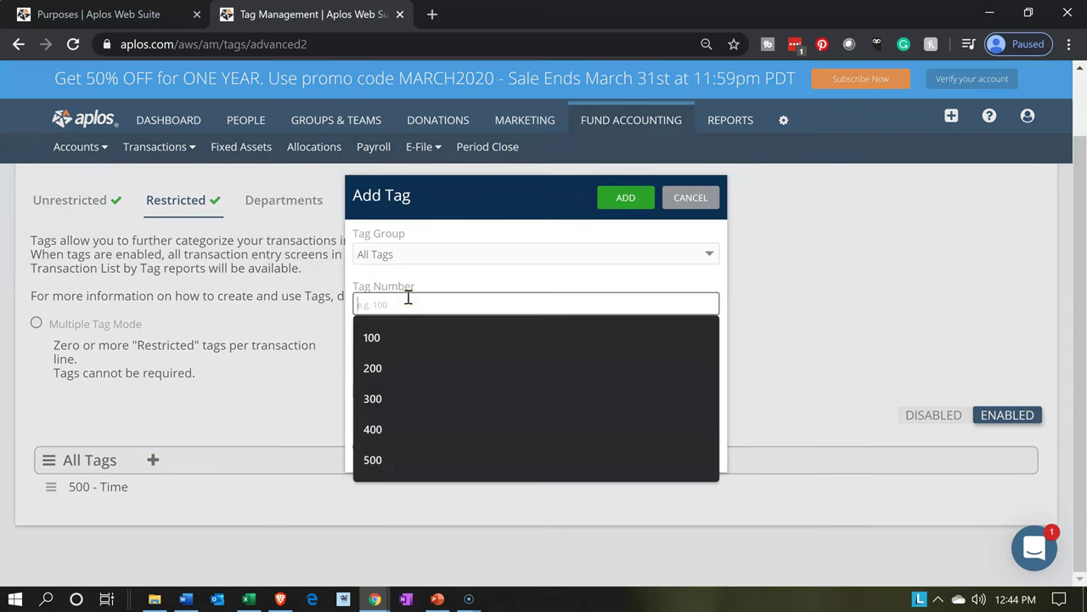
{"action": "type", "text": "500"}
{"action": "key", "text": "BackSpace"}
{"action": "key", "text": "BackSpace"}
{"action": "key", "text": "BackSpace"}
{"action": "type", "text": "600"}
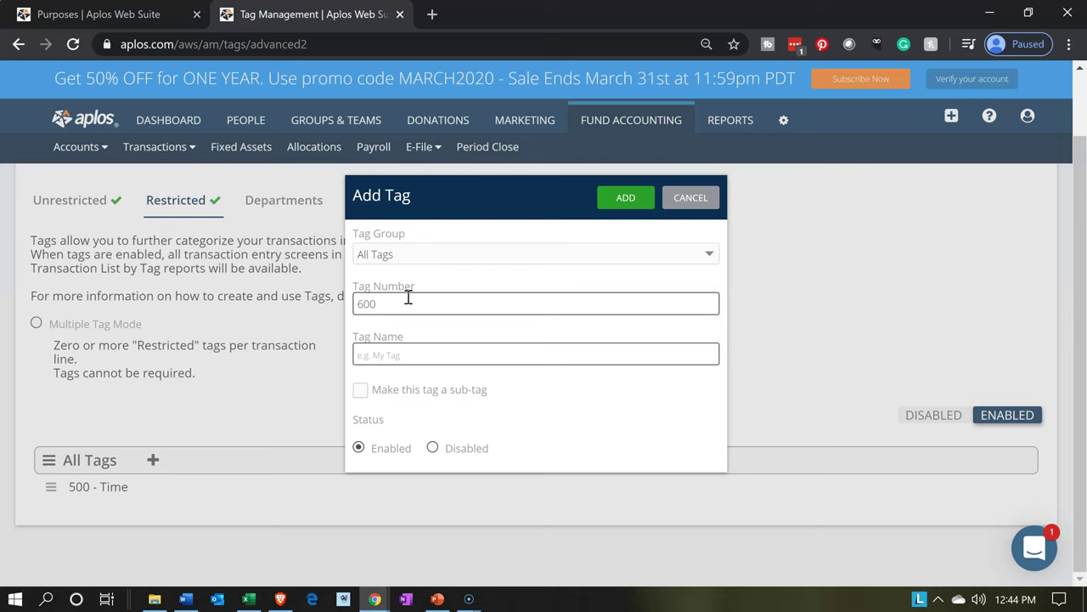
{"action": "type", "text": "Gov Grant Education"}
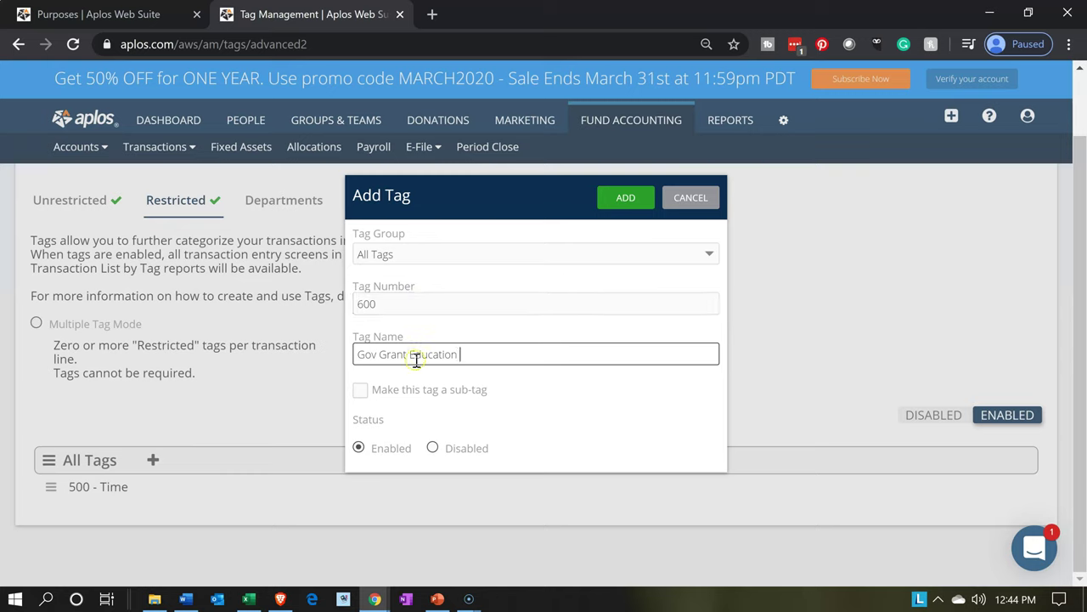
{"action": "left_click", "coordinate": [402, 399]}
{"action": "left_click", "coordinate": [618, 202]}
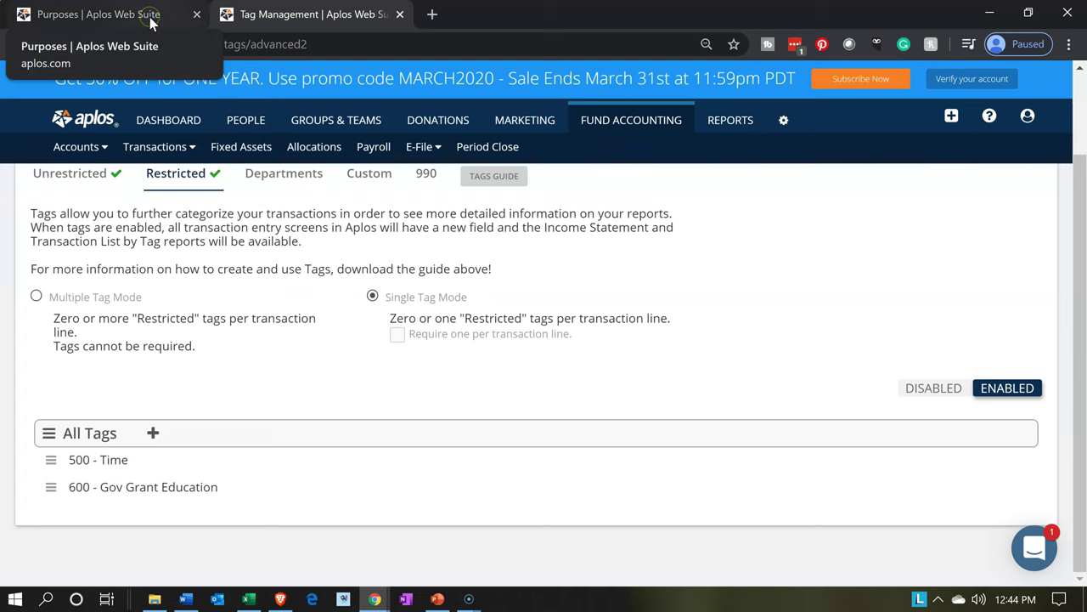
Return to the Gov Grant purpose form, assign the restricted tag 600 - Gov Grant Education, and save the purpose.
{"action": "left_click", "coordinate": [151, 23]}
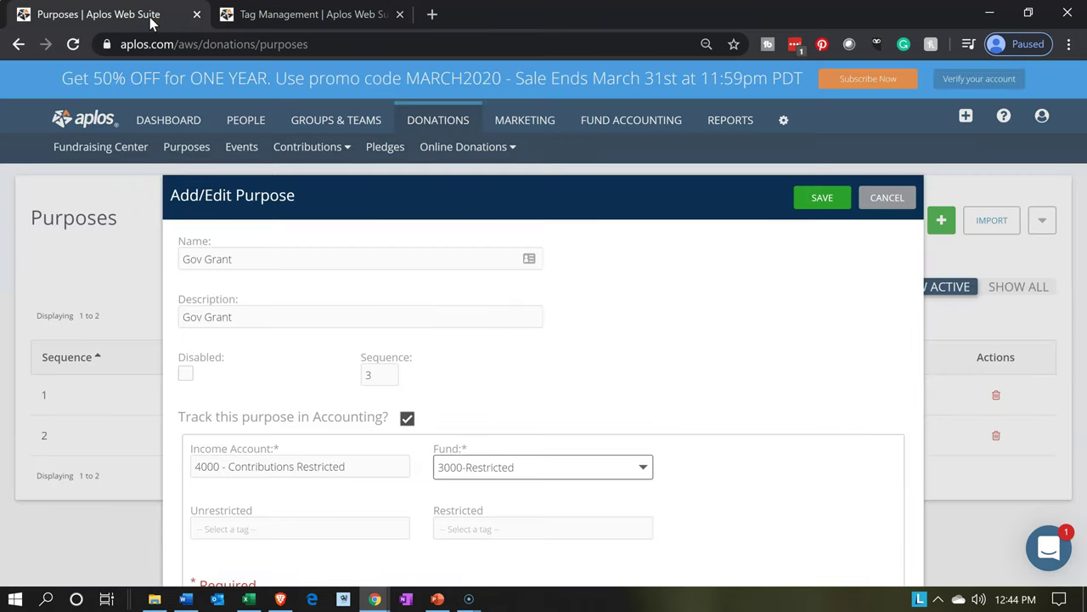
{"action": "left_click", "coordinate": [446, 528]}
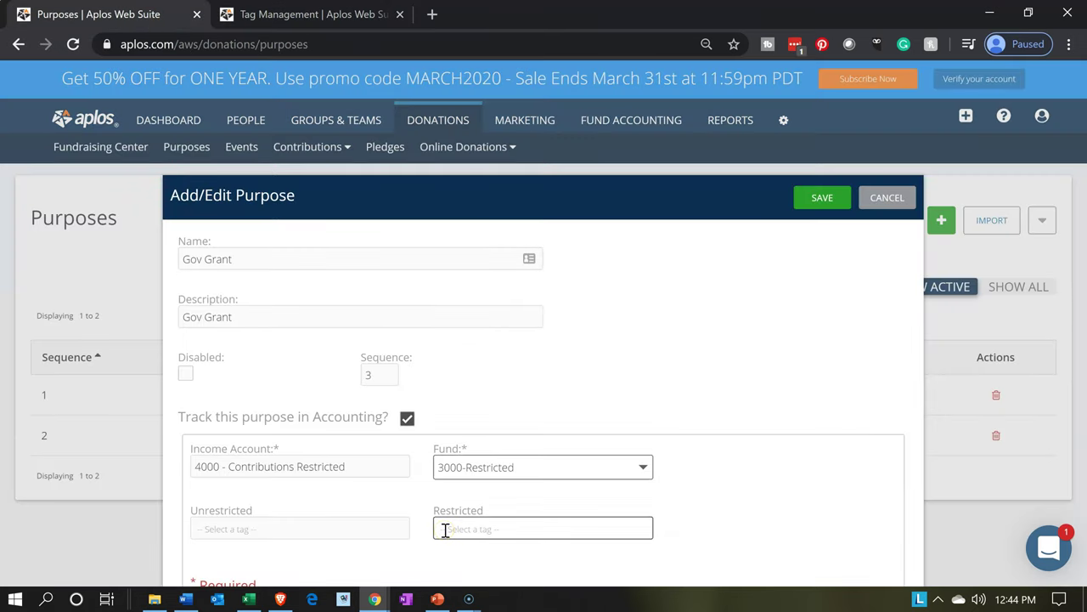
{"action": "type", "text": "600"}
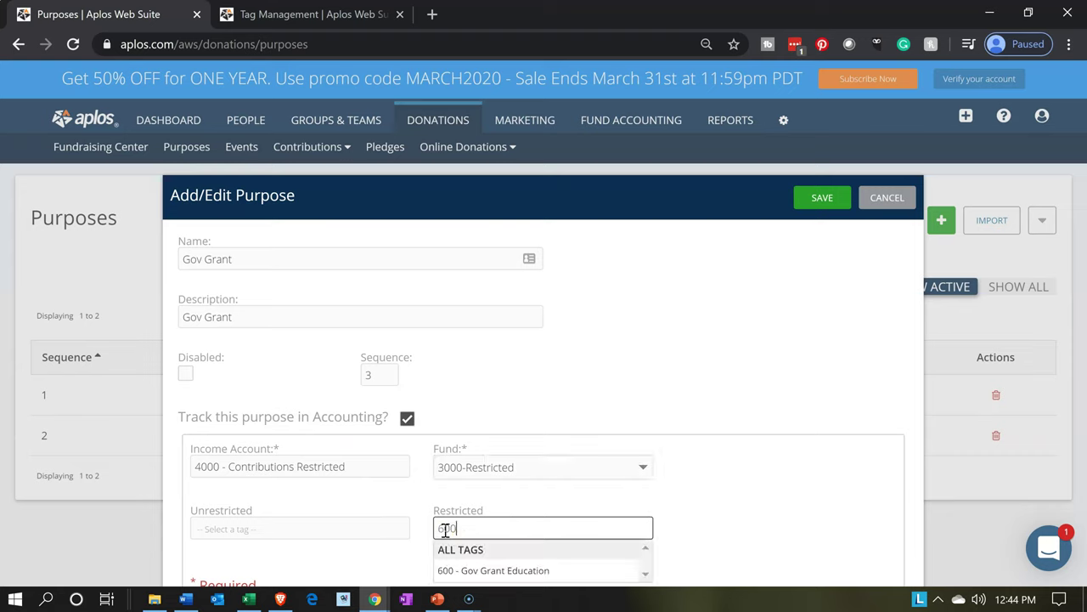
{"action": "left_click", "coordinate": [465, 574]}
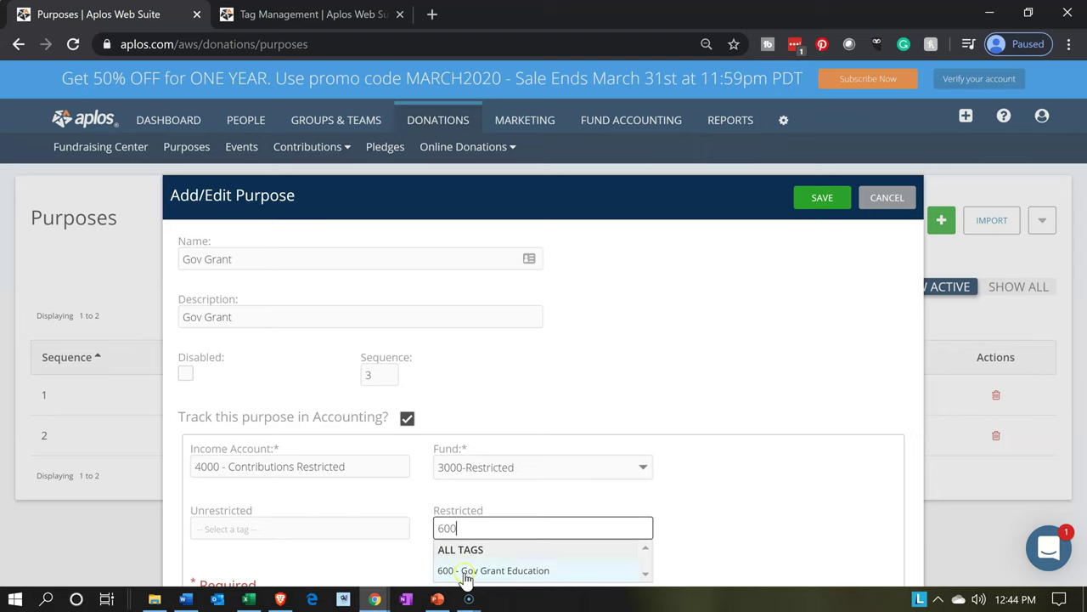
{"action": "left_click", "coordinate": [465, 574]}
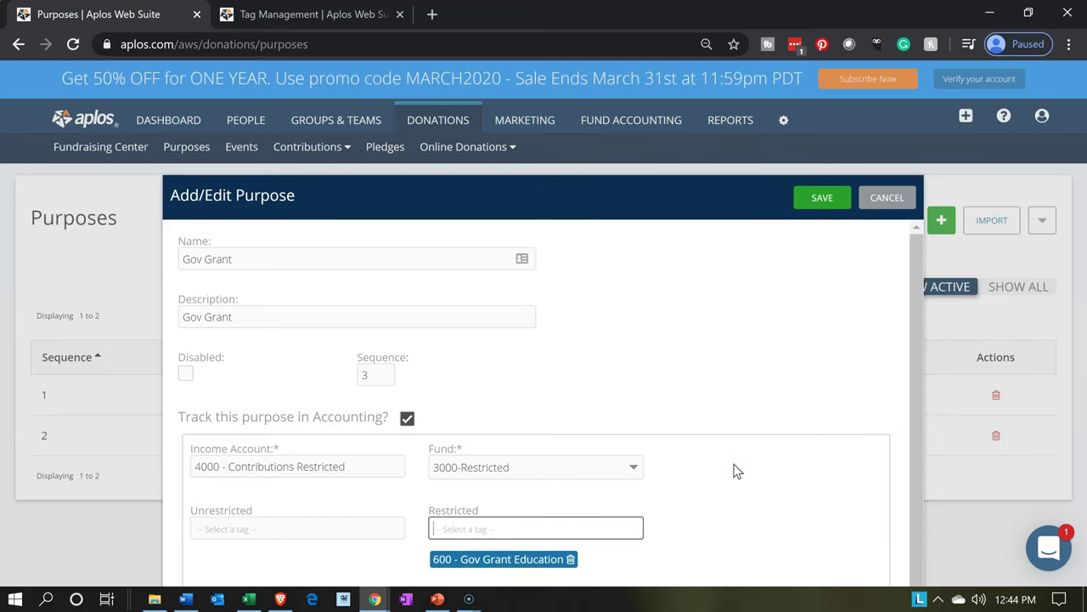
{"action": "key", "text": "ctrl+minus"}
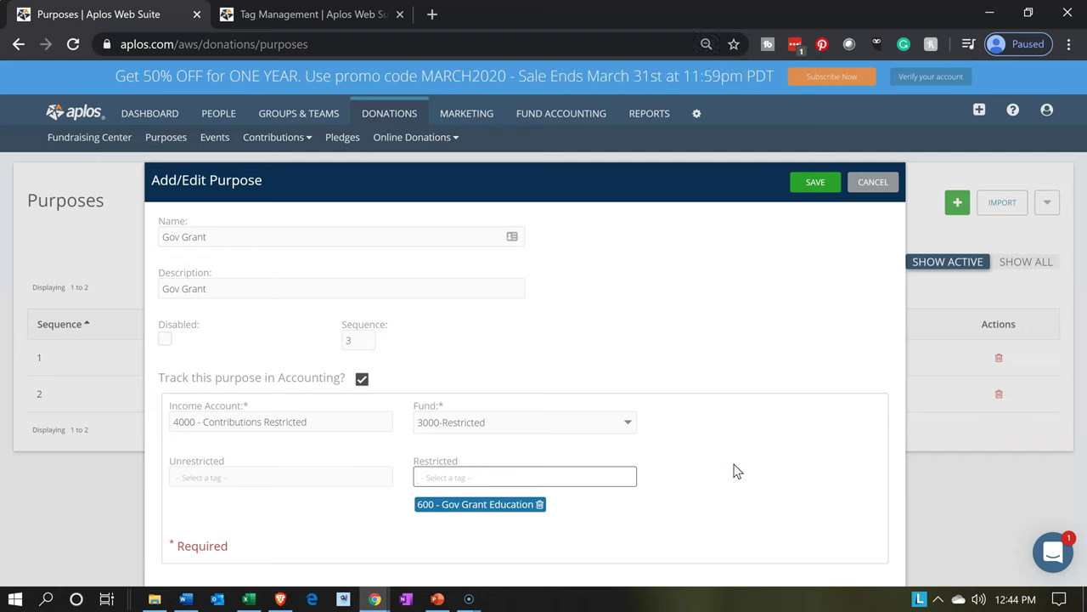
{"action": "left_click", "coordinate": [473, 521]}
{"action": "left_click", "coordinate": [506, 532]}
{"action": "left_click", "coordinate": [818, 187]}
{"action": "left_click", "coordinate": [618, 198]}
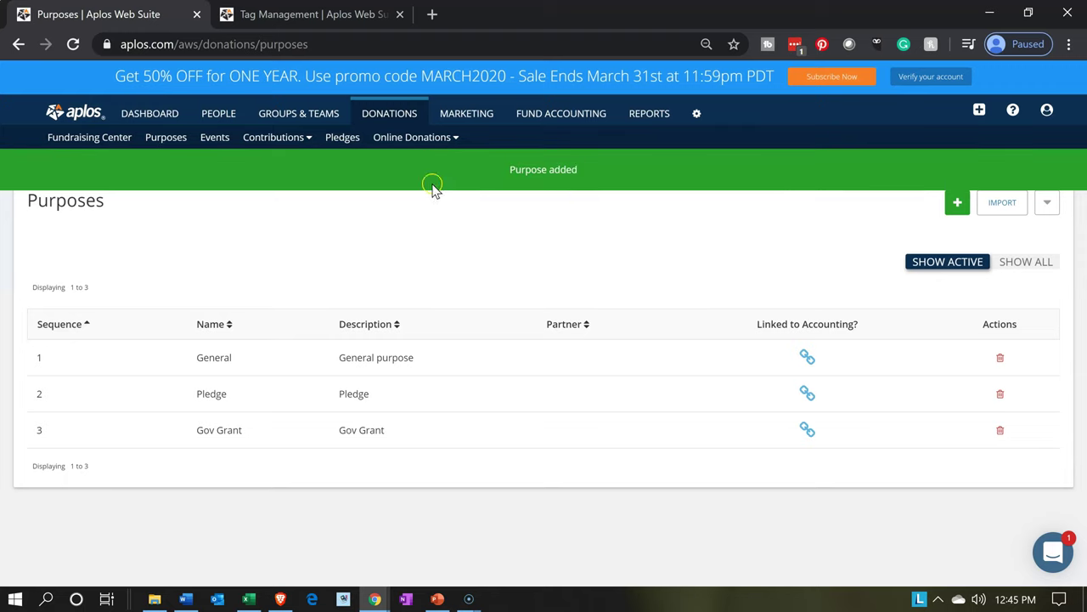
Open the list of contributions under donations.
{"action": "left_click", "coordinate": [268, 137]}
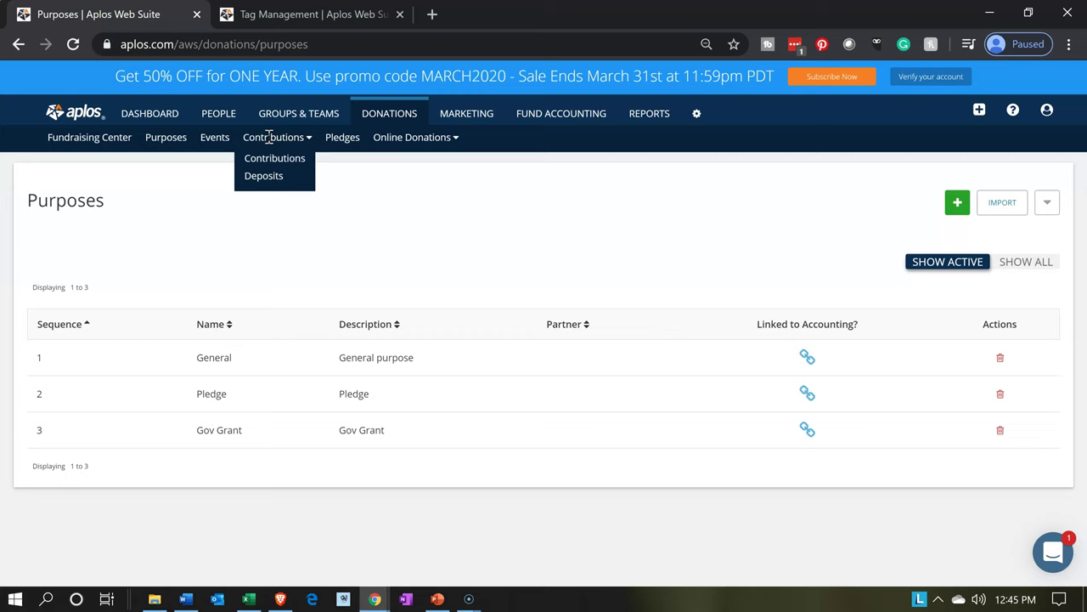
{"action": "left_click", "coordinate": [267, 139]}
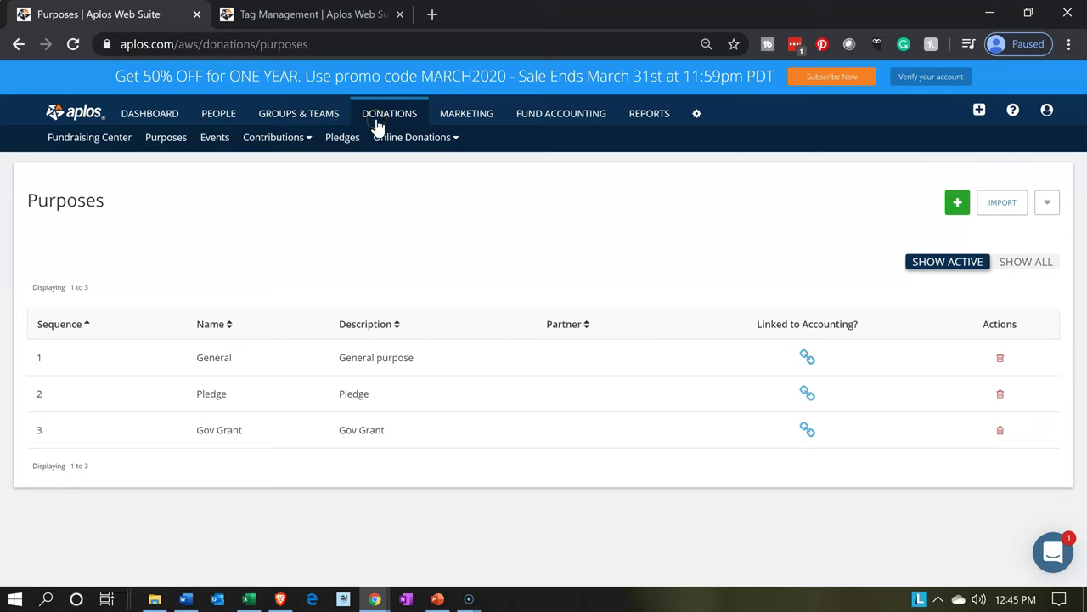
{"action": "mouse_move", "coordinate": [301, 142]}
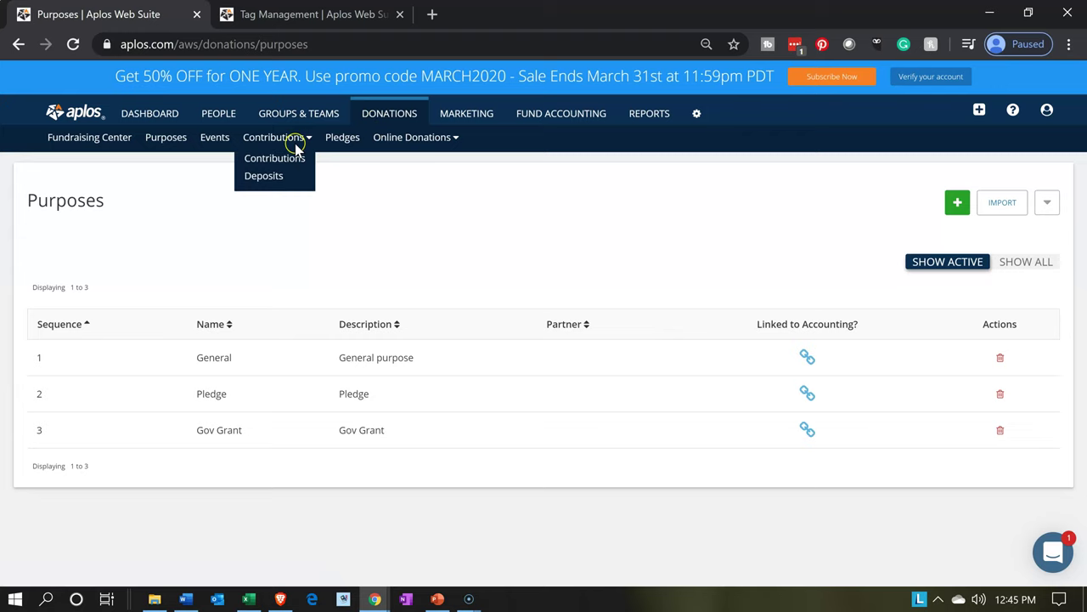
{"action": "left_click", "coordinate": [293, 168]}
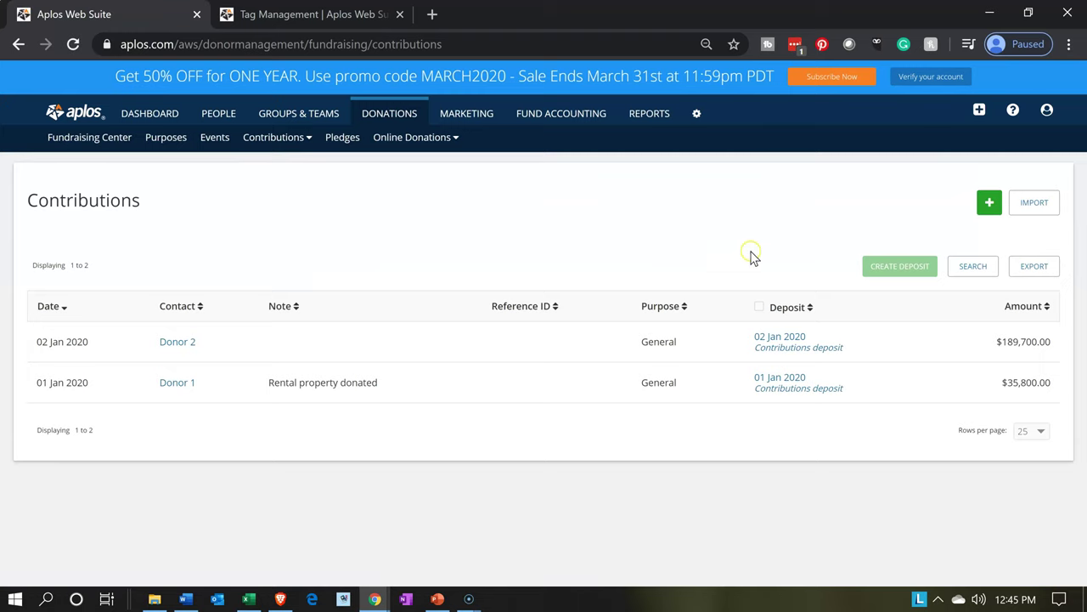
Start a new contribution from the contact Gov 1 and assign it the Gov Grant purpose.
{"action": "left_click", "coordinate": [984, 209]}
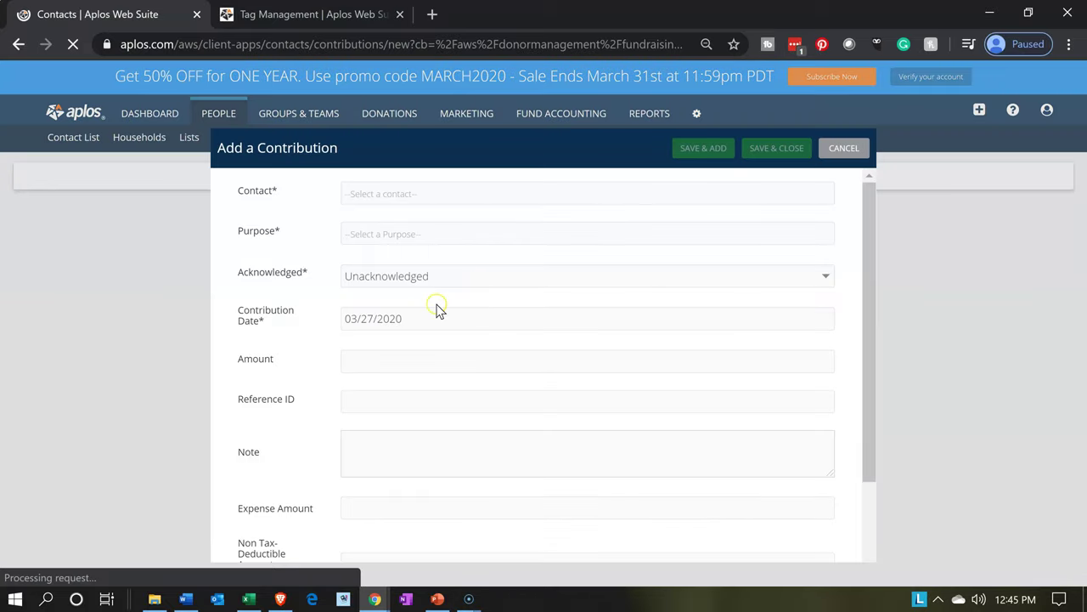
{"action": "left_click", "coordinate": [372, 193]}
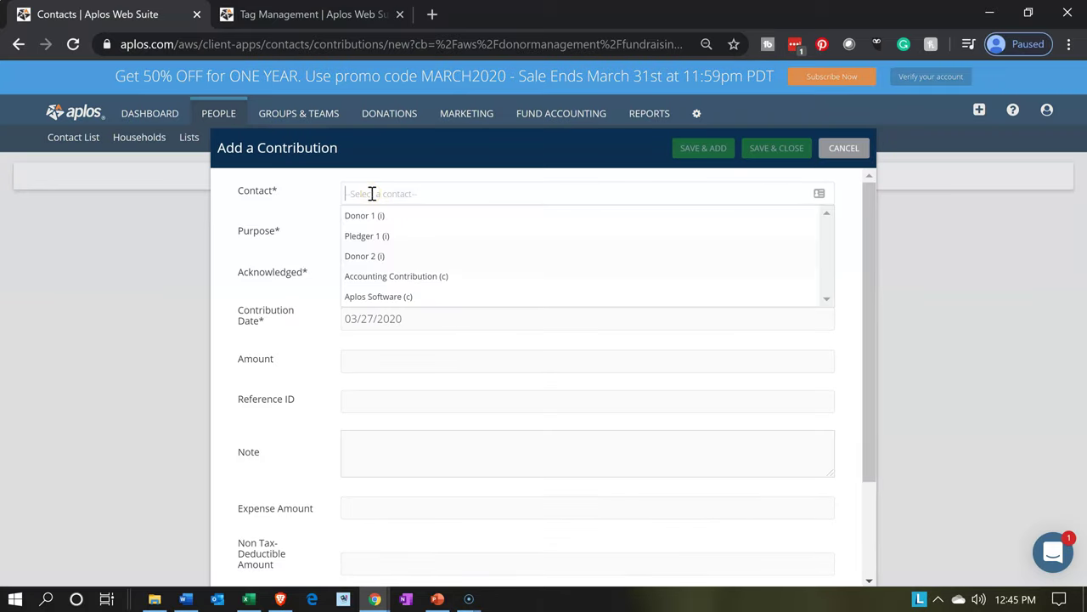
{"action": "type", "text": "Gove"}
{"action": "key", "text": "BackSpace"}
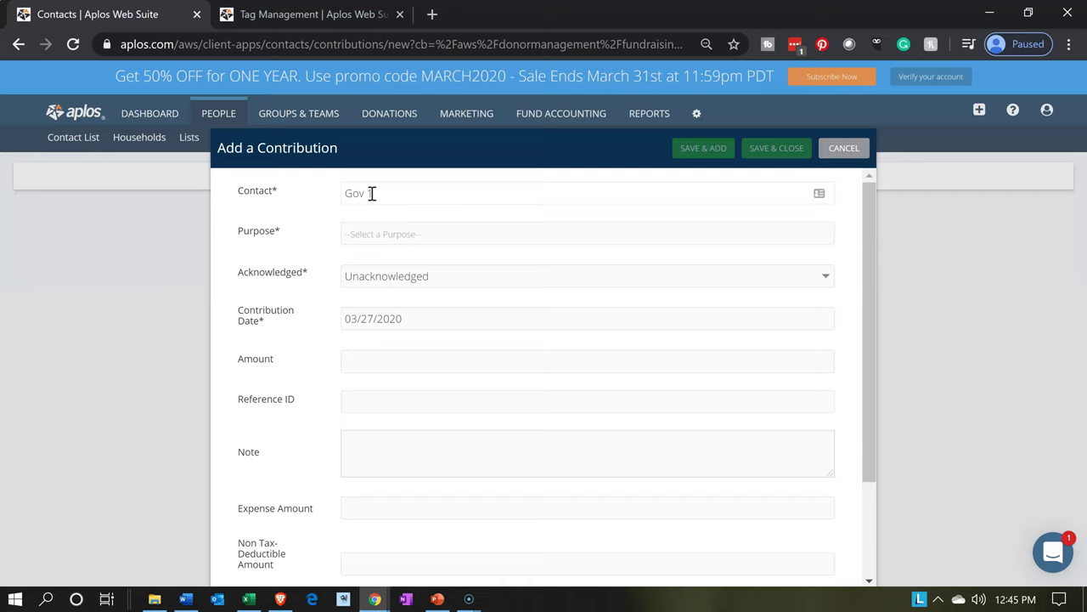
{"action": "type", "text": "1"}
{"action": "left_click", "coordinate": [374, 226]}
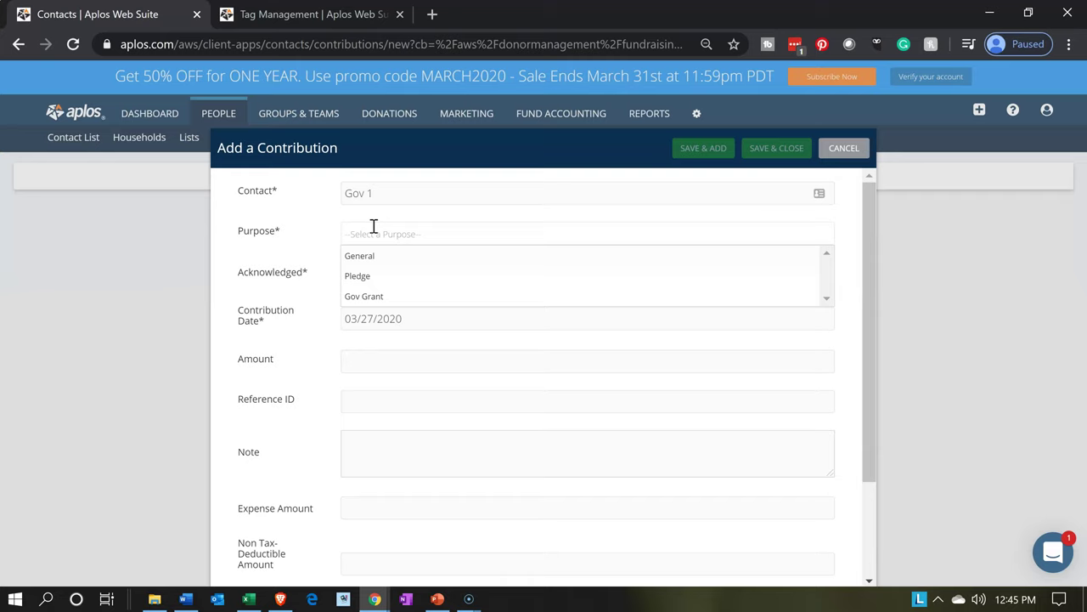
{"action": "left_click", "coordinate": [368, 297]}
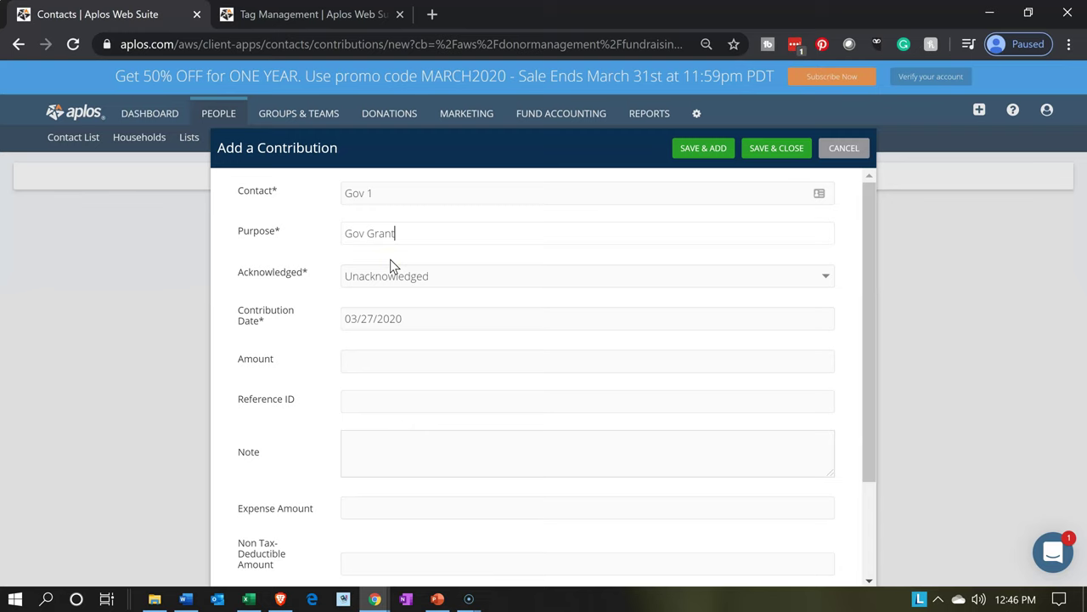
Set the contribution date to 01/04/2020, leaving the contribution unacknowledged.
{"action": "left_click", "coordinate": [390, 282]}
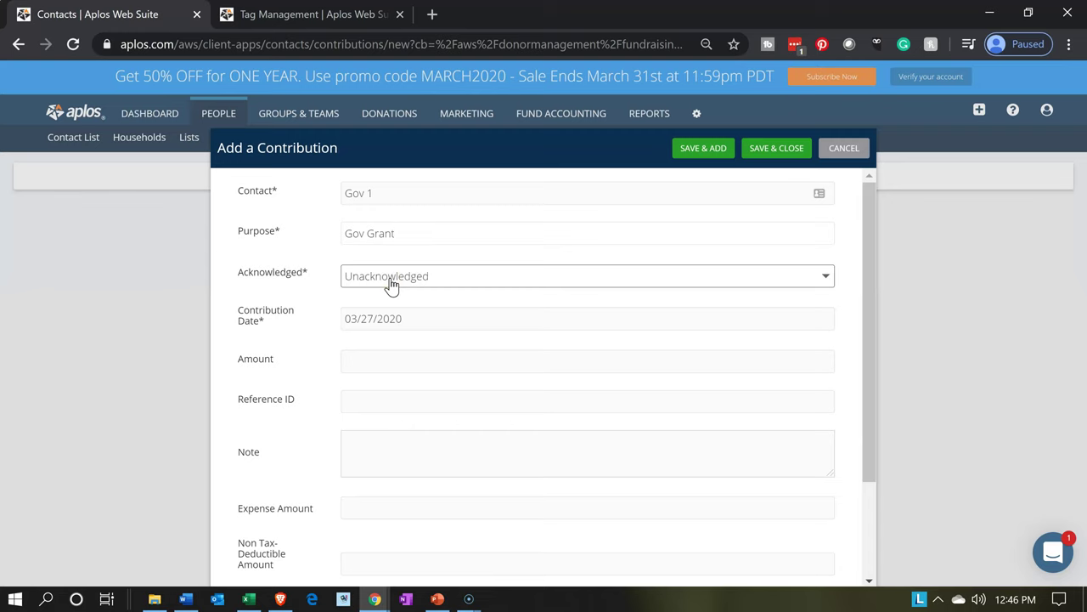
{"action": "left_click", "coordinate": [407, 306]}
{"action": "left_click", "coordinate": [410, 312]}
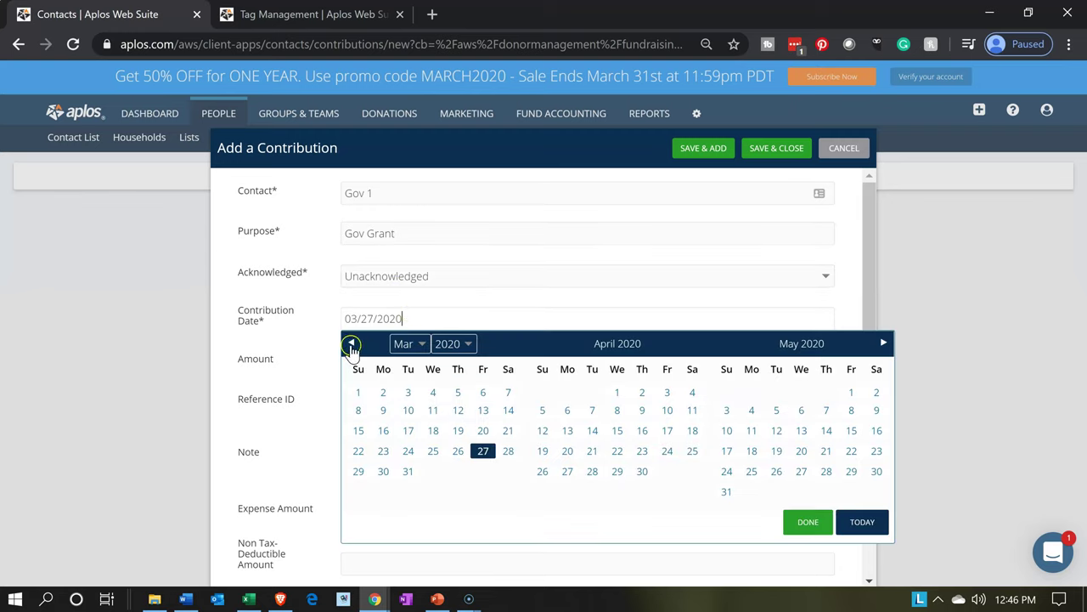
{"action": "left_click", "coordinate": [351, 344]}
{"action": "left_click", "coordinate": [352, 344]}
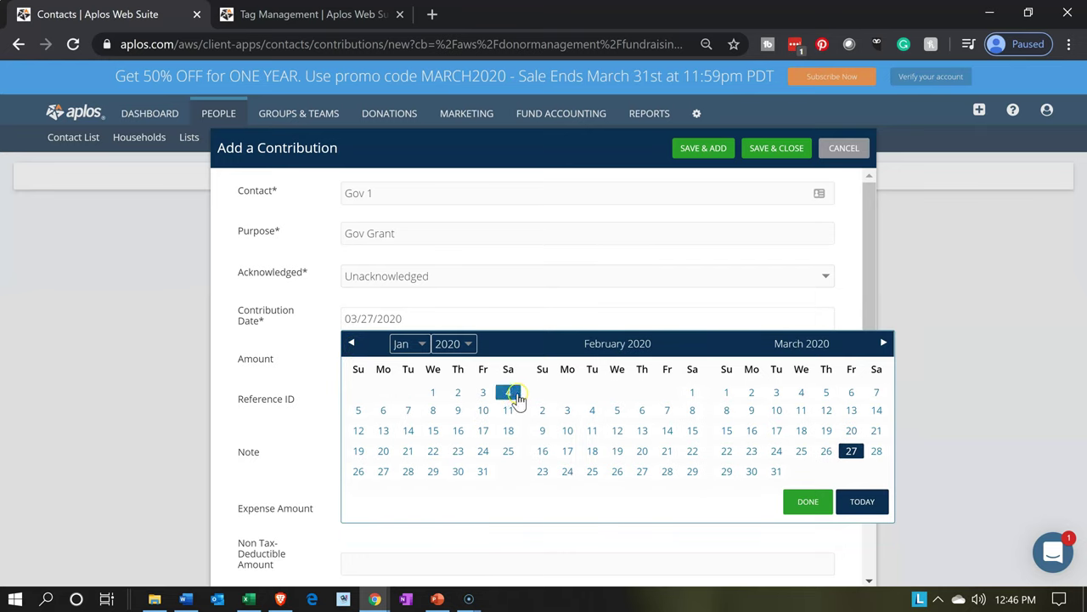
{"action": "left_click", "coordinate": [508, 393]}
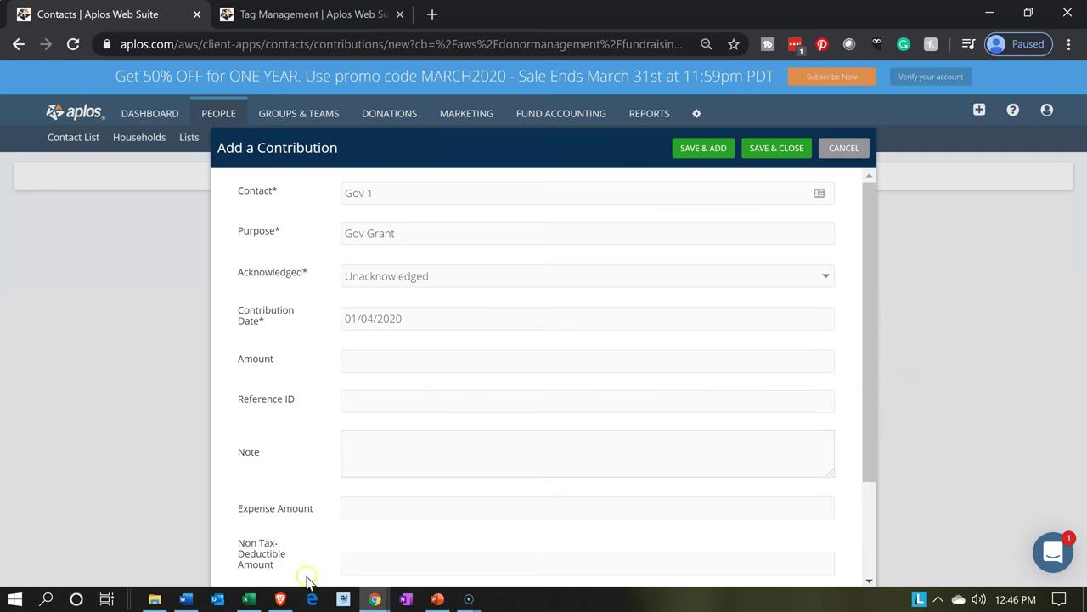
Look up the cash amount of the last donor-restricted contribution entry in the Excel worksheet and return to the contribution form.
{"action": "left_click", "coordinate": [248, 599]}
{"action": "left_click", "coordinate": [266, 402]}
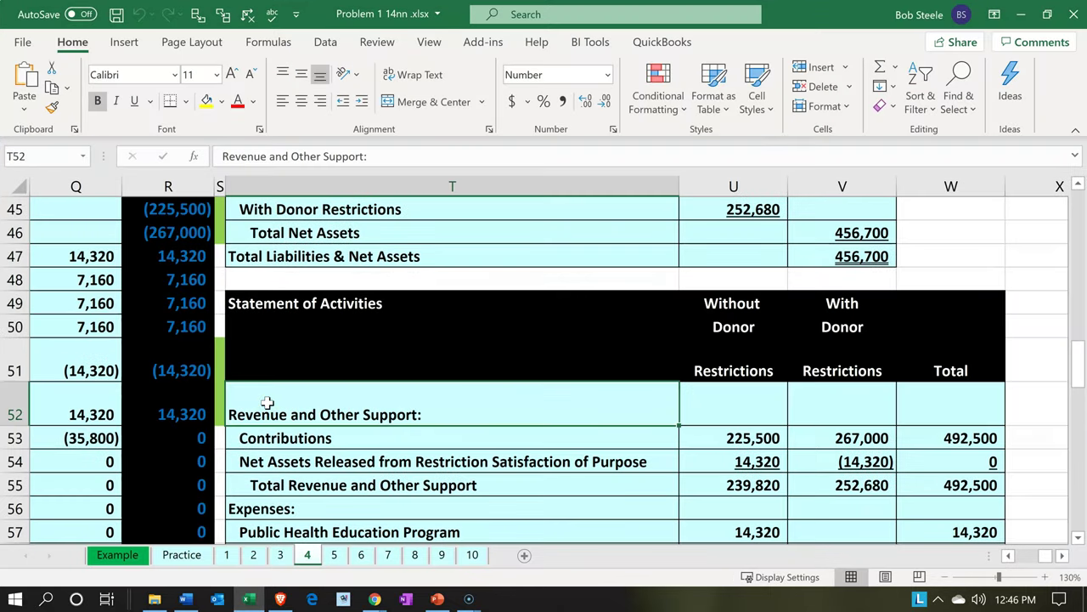
{"action": "key", "text": "Left"}
{"action": "key", "text": "Left"}
{"action": "key", "text": "Left"}
{"action": "key", "text": "Left"}
{"action": "key", "text": "Left"}
{"action": "key", "text": "Left"}
{"action": "key", "text": "Left"}
{"action": "key", "text": "Left"}
{"action": "key", "text": "Left"}
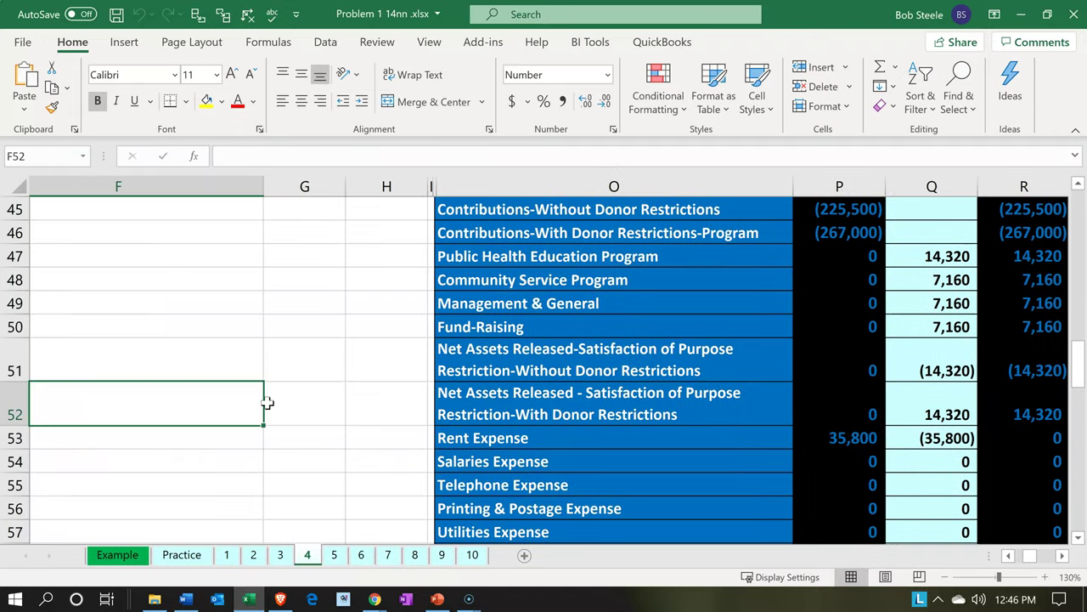
{"action": "key", "text": "ctrl+Up"}
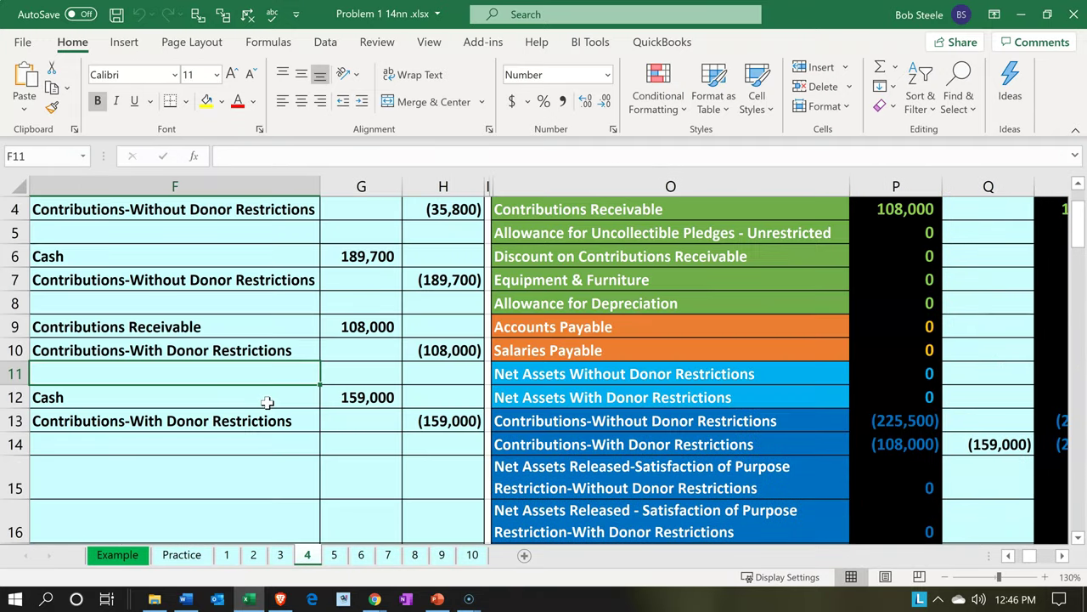
{"action": "left_click", "coordinate": [355, 398]}
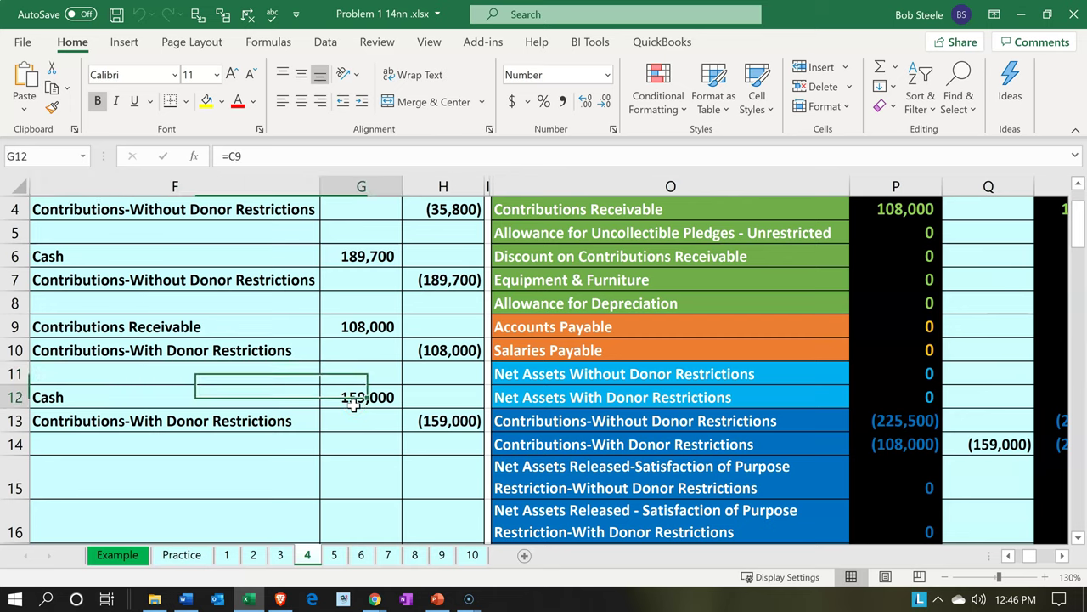
{"action": "left_click", "coordinate": [252, 599]}
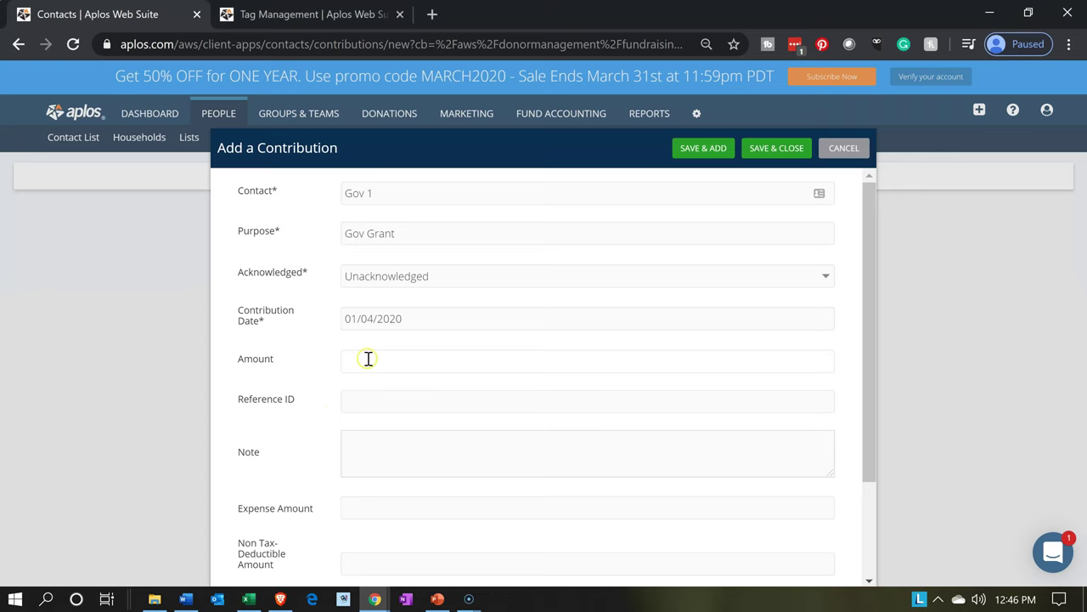
Enter a contribution amount of 159,000, leave the remaining optional fields empty, and save and close the contribution.
{"action": "left_click", "coordinate": [238, 364]}
{"action": "type", "text": "159000"}
{"action": "key", "text": "Tab"}
{"action": "key", "text": "Tab"}
{"action": "scroll", "coordinate": [236, 362], "scroll_direction": "down", "scroll_amount": 1}
{"action": "key", "text": "Tab"}
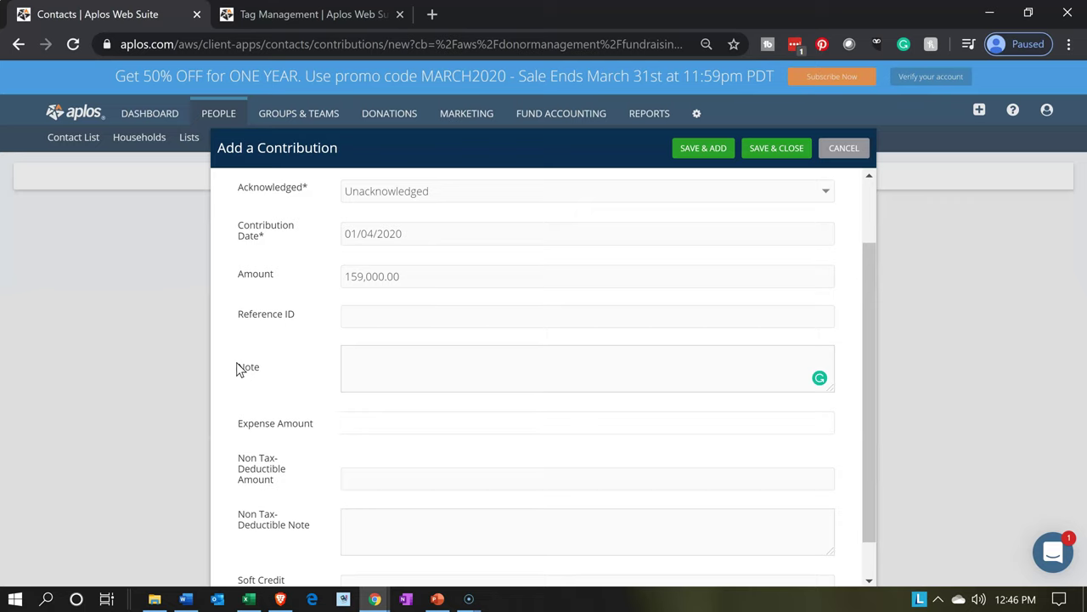
{"action": "key", "text": "Tab"}
{"action": "scroll", "coordinate": [236, 362], "scroll_direction": "down", "scroll_amount": 1}
{"action": "key", "text": "Tab"}
{"action": "key", "text": "Tab"}
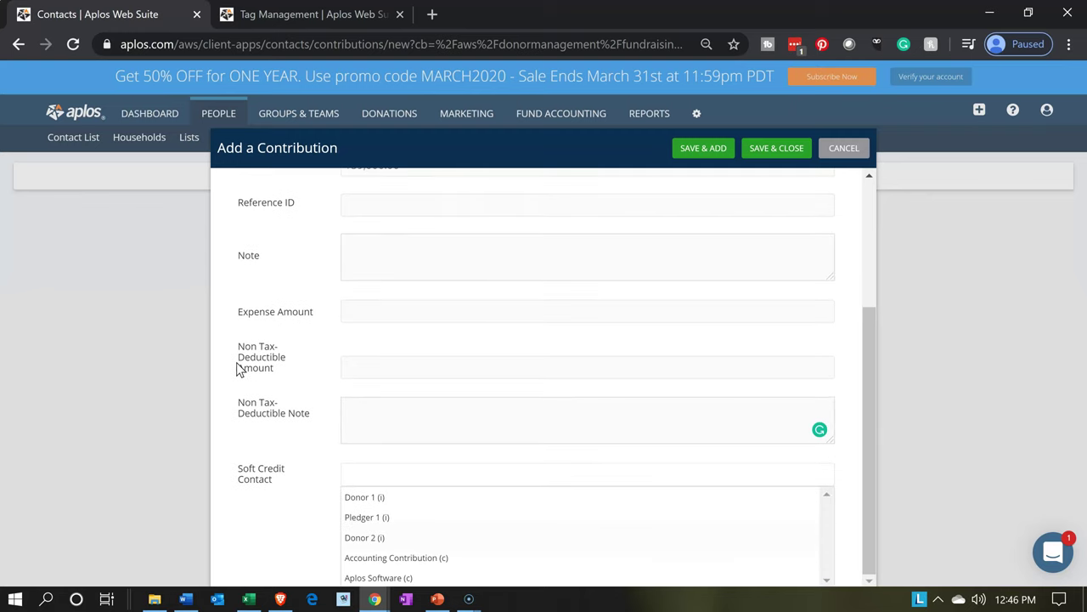
{"action": "scroll", "coordinate": [241, 368], "scroll_direction": "up", "scroll_amount": 3}
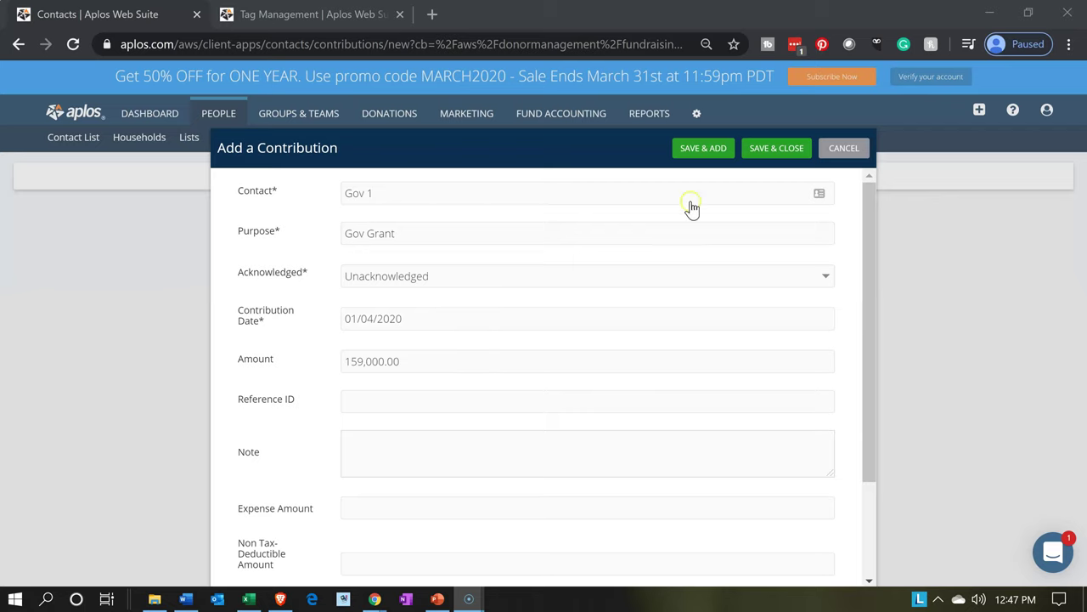
{"action": "left_click", "coordinate": [754, 152]}
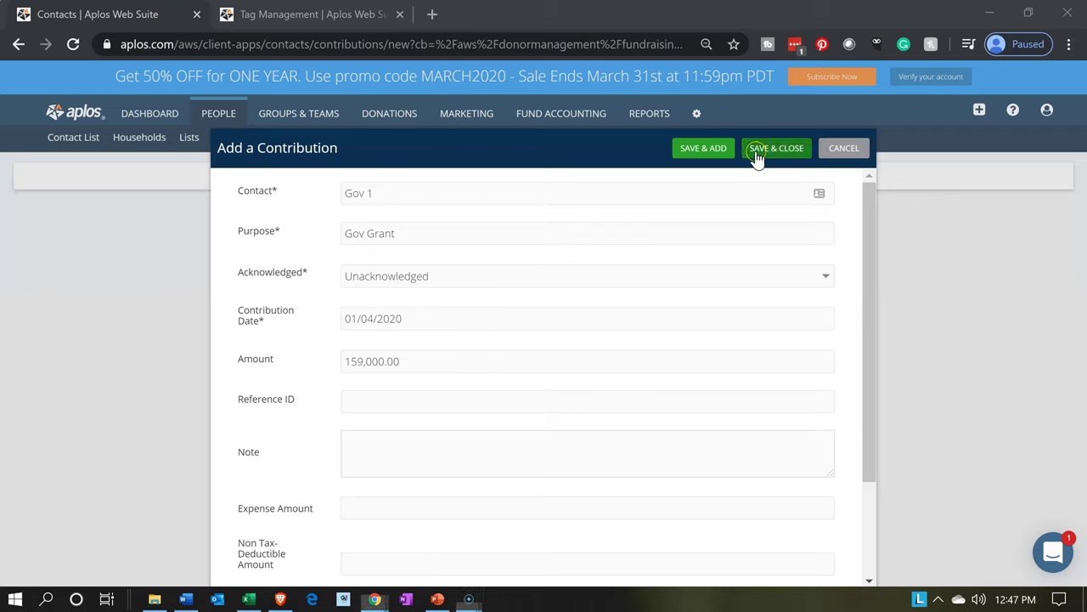
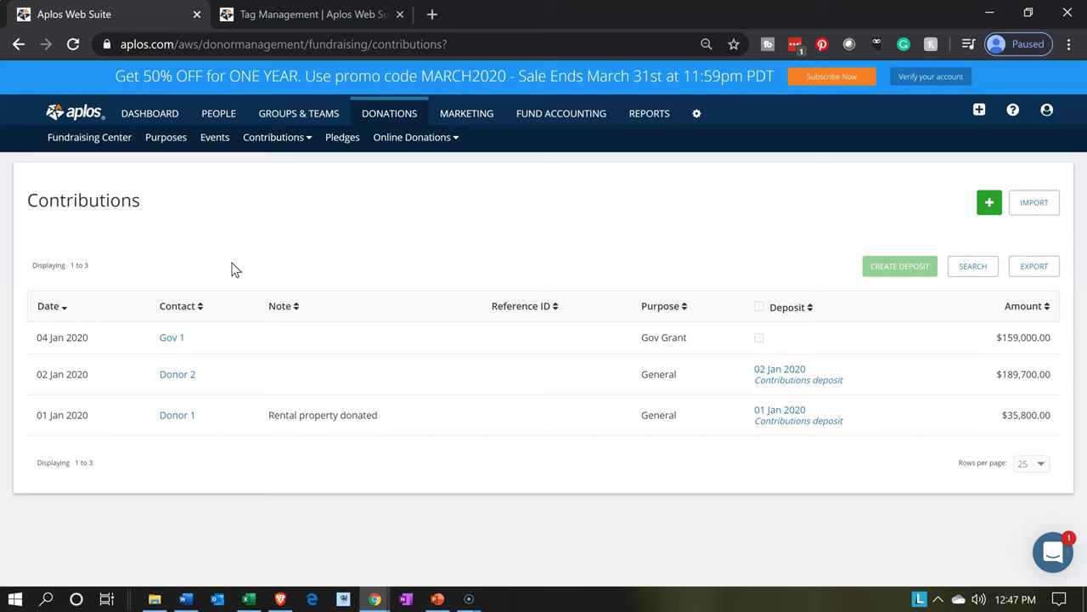
Select the undeposited Gov 1 contribution and create a deposit from it.
{"action": "left_click", "coordinate": [230, 342]}
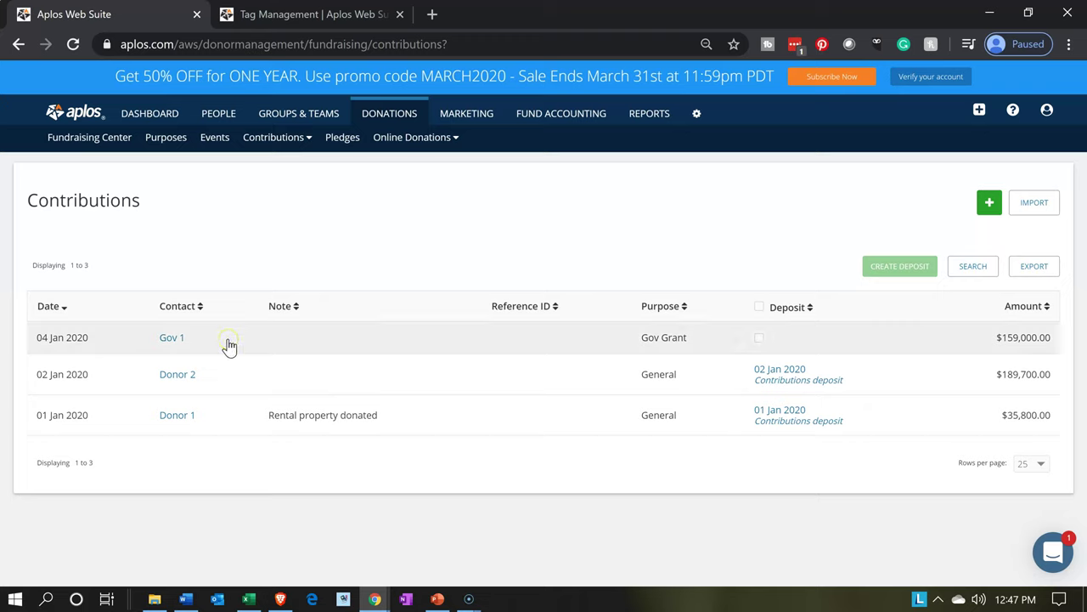
{"action": "left_click", "coordinate": [761, 339]}
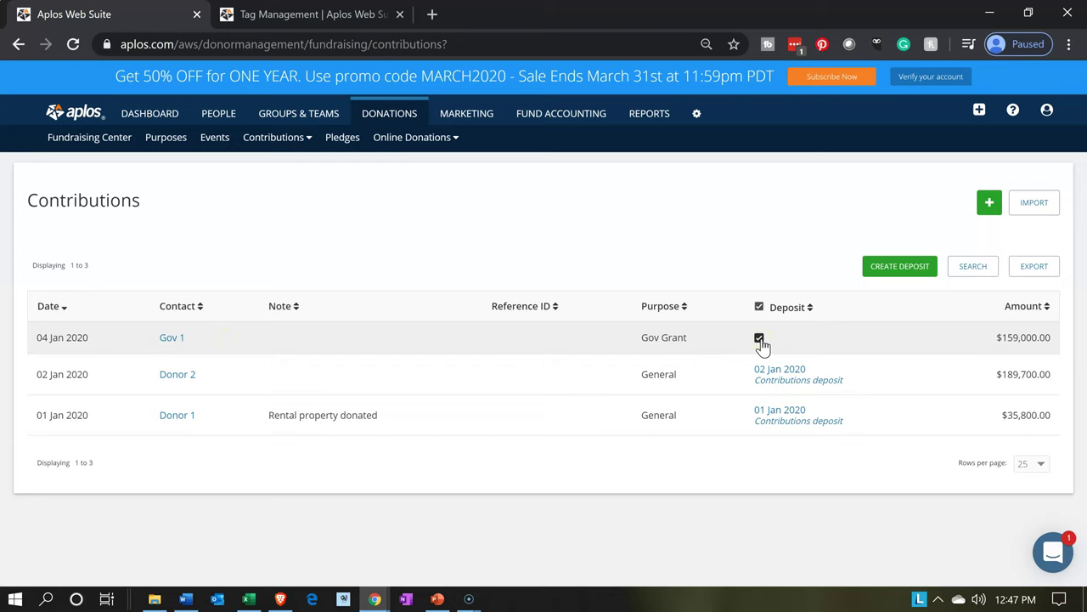
{"action": "left_click", "coordinate": [892, 279]}
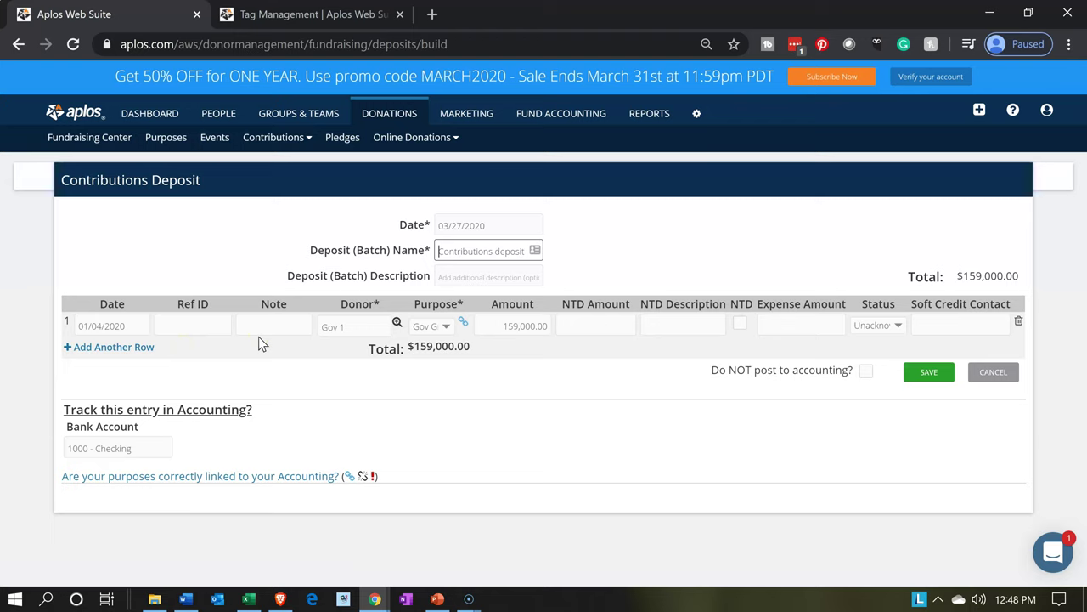
{"action": "left_click", "coordinate": [516, 316]}
{"action": "left_click", "coordinate": [535, 357]}
Date the contributions deposit 01/04/2020 and save it to the 1000 - Checking account.
{"action": "left_click", "coordinate": [457, 222]}
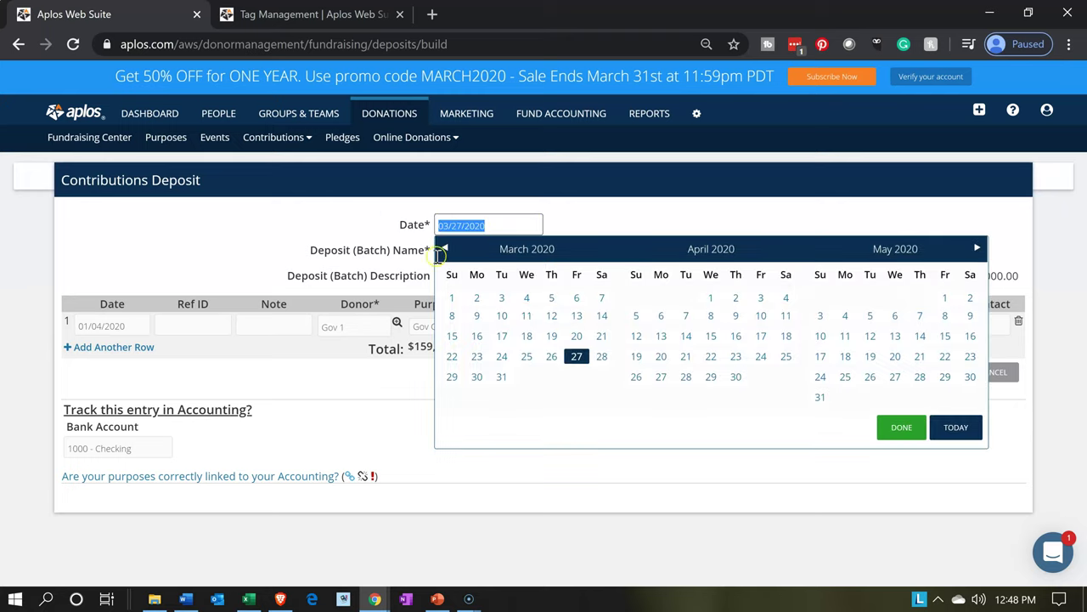
{"action": "left_click", "coordinate": [446, 249]}
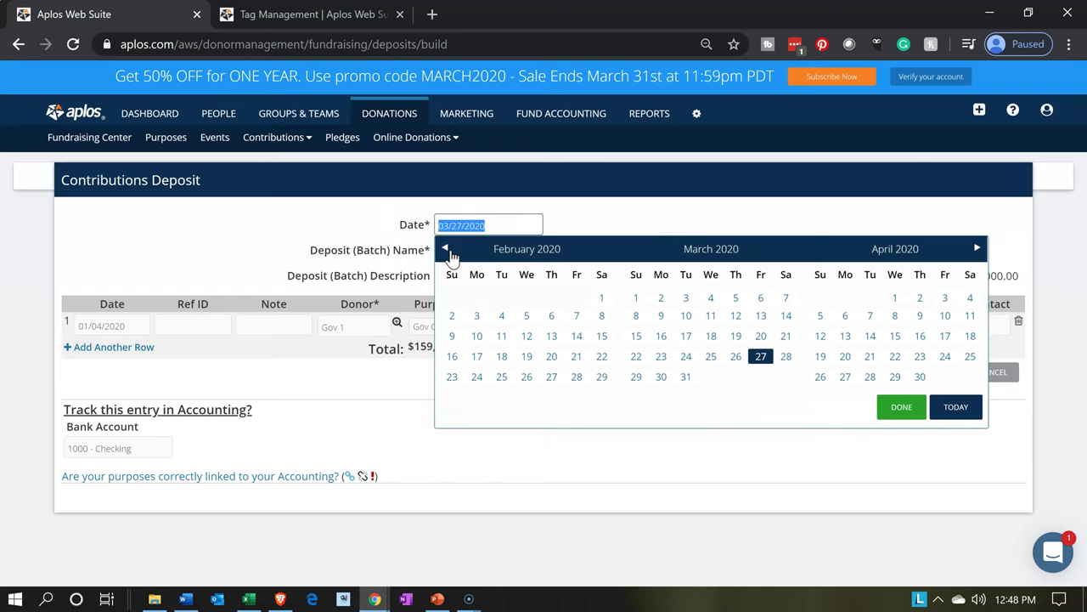
{"action": "left_click", "coordinate": [446, 249]}
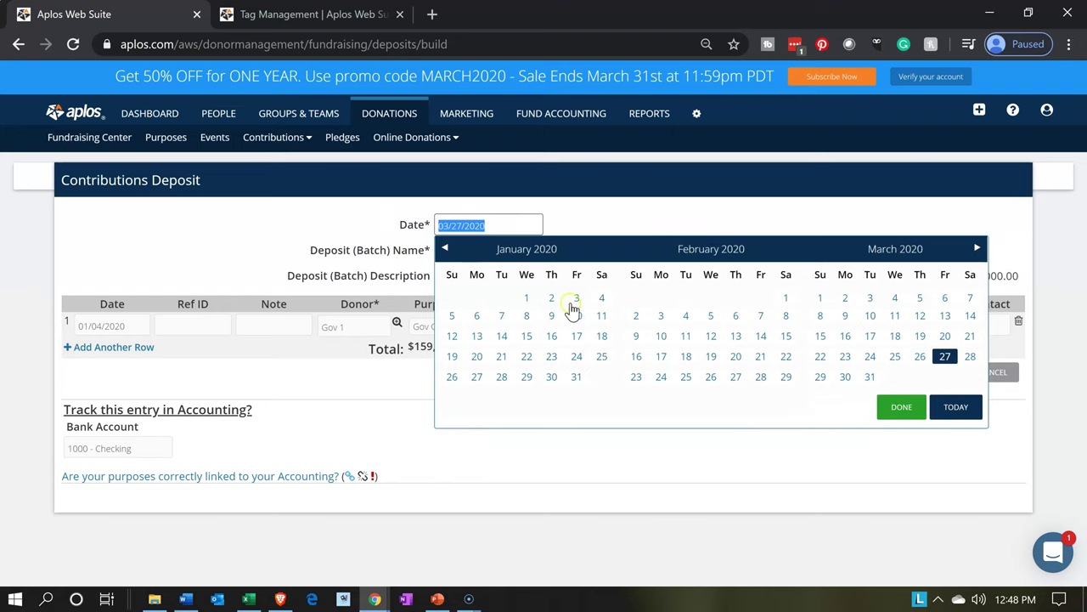
{"action": "left_click", "coordinate": [601, 298]}
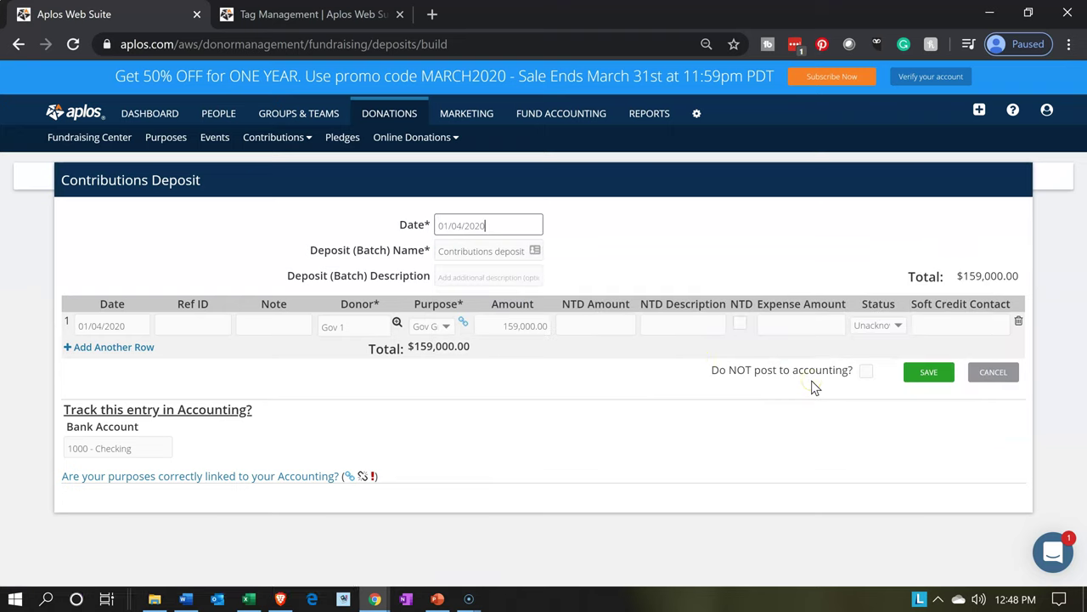
{"action": "left_click", "coordinate": [914, 384]}
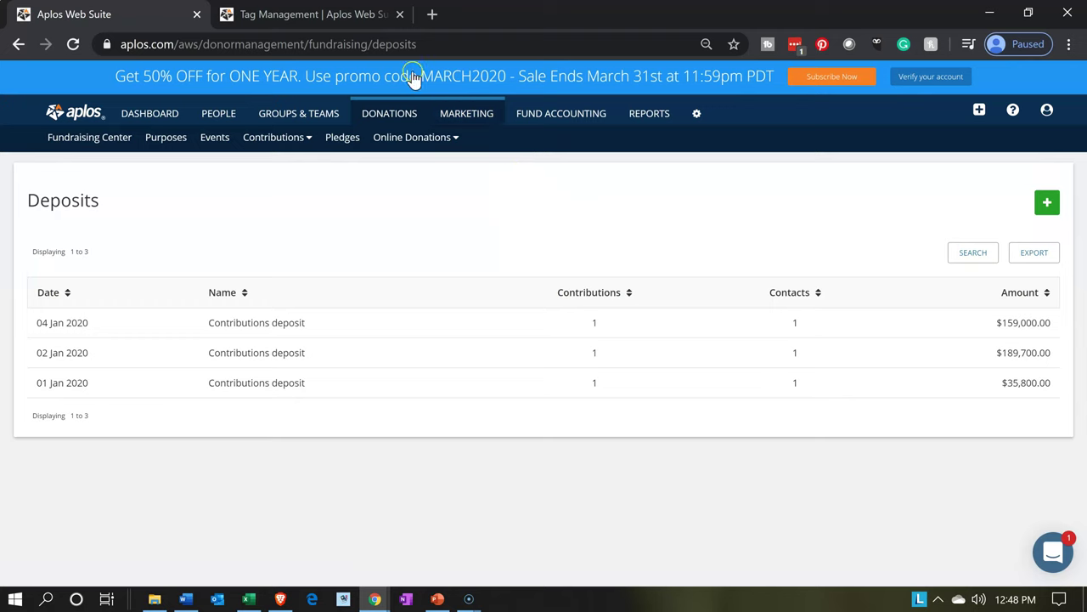
Open the Balance Sheet by Fund report in the second browser tab.
{"action": "left_click", "coordinate": [347, 18]}
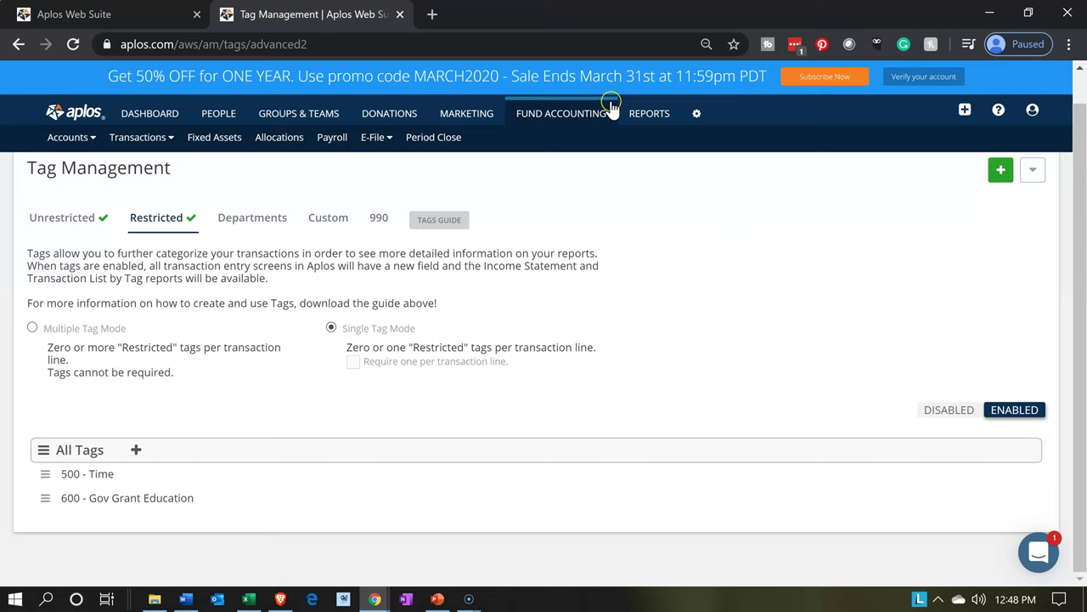
{"action": "left_click", "coordinate": [639, 119]}
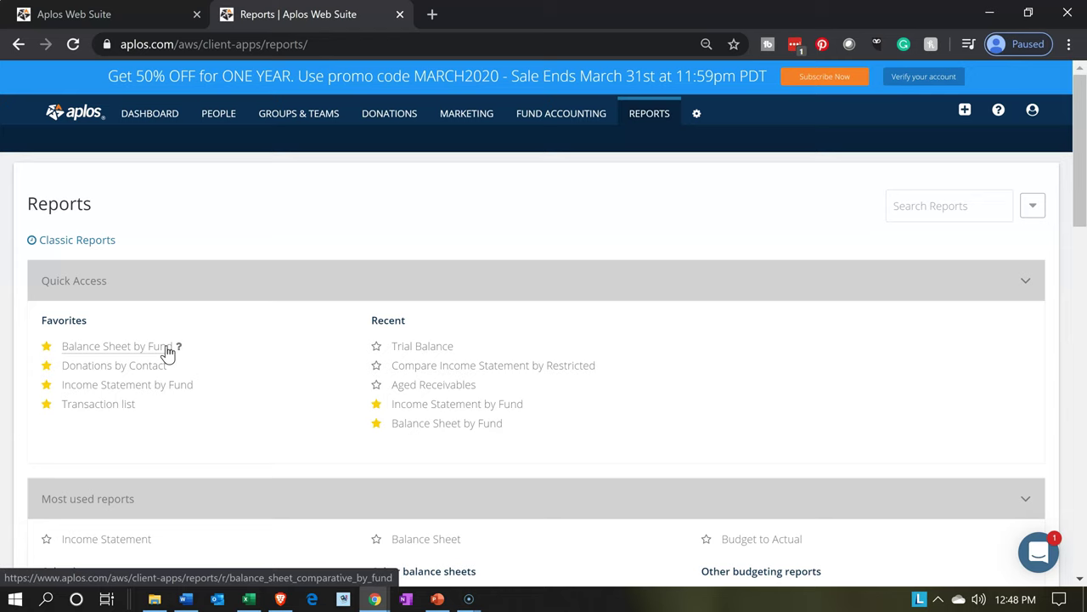
{"action": "left_click", "coordinate": [167, 349]}
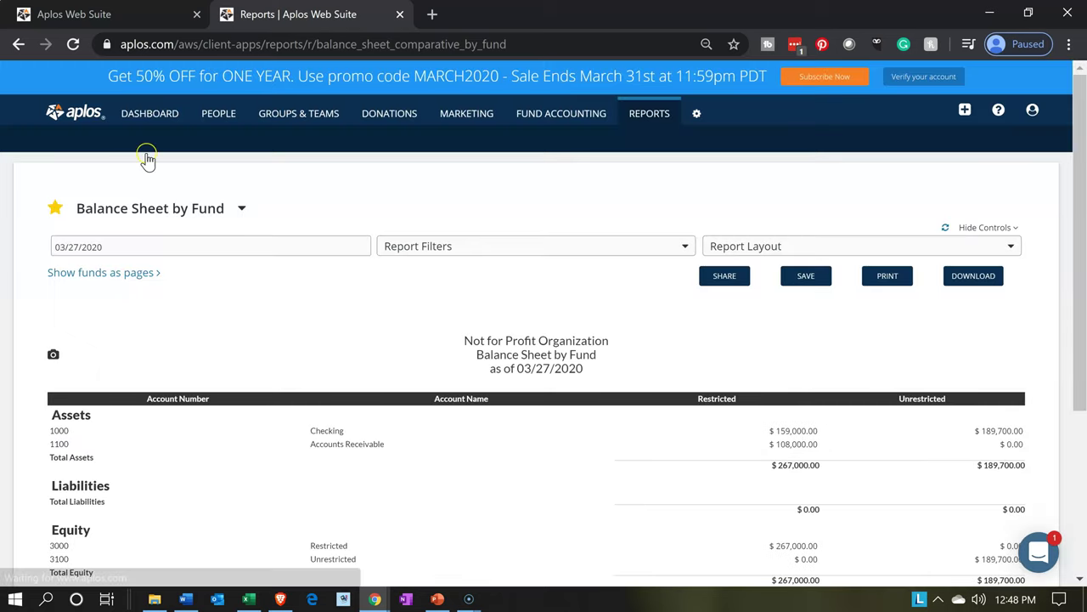
Open the Income Statement by Fund report in the first browser tab.
{"action": "left_click", "coordinate": [132, 21]}
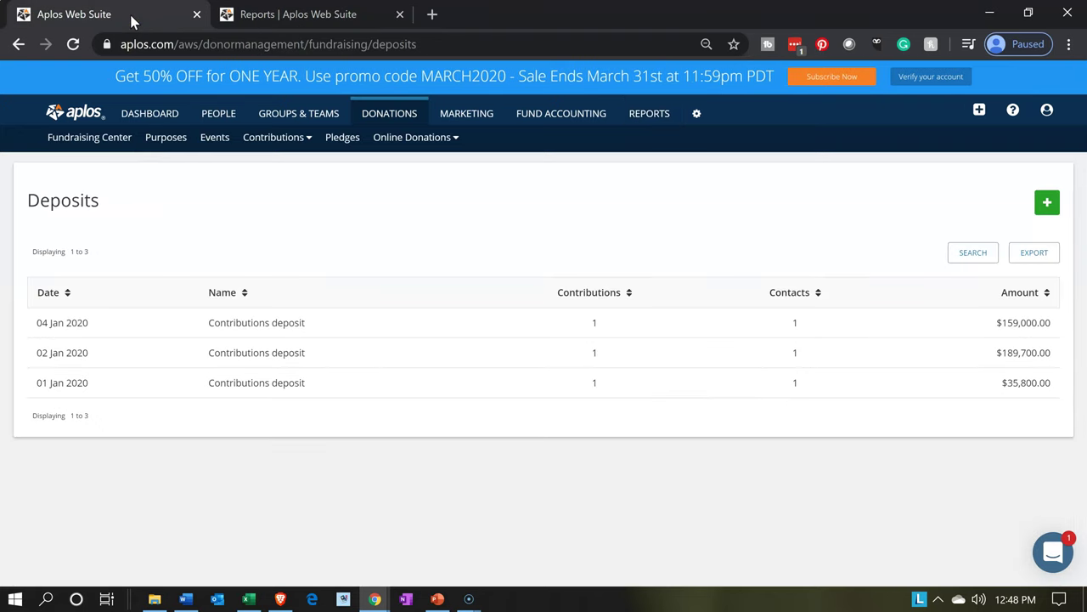
{"action": "left_click", "coordinate": [640, 114]}
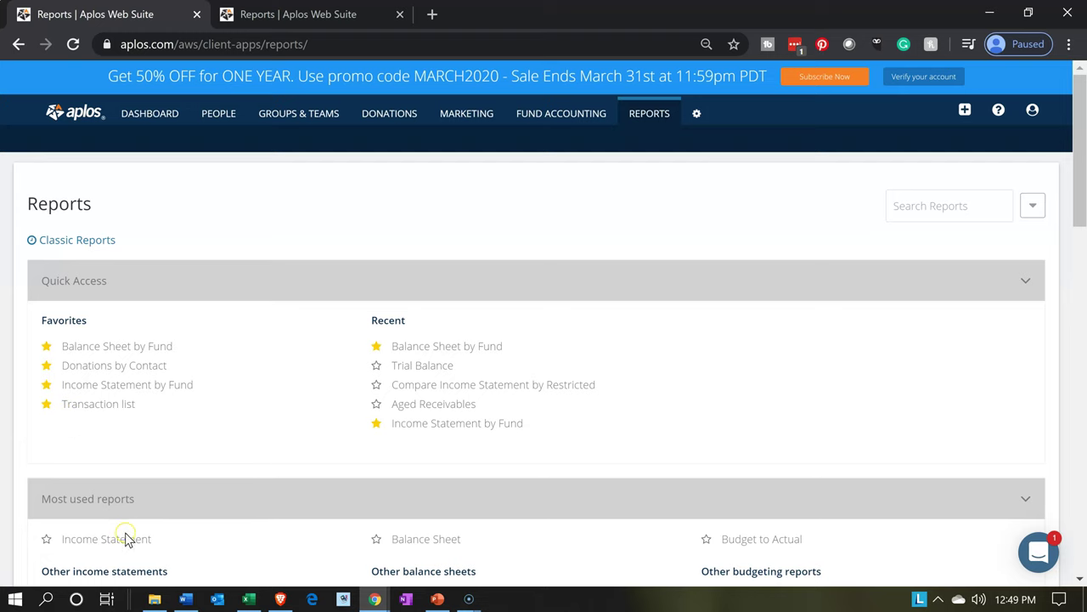
{"action": "scroll", "coordinate": [127, 537], "scroll_direction": "down", "scroll_amount": 1}
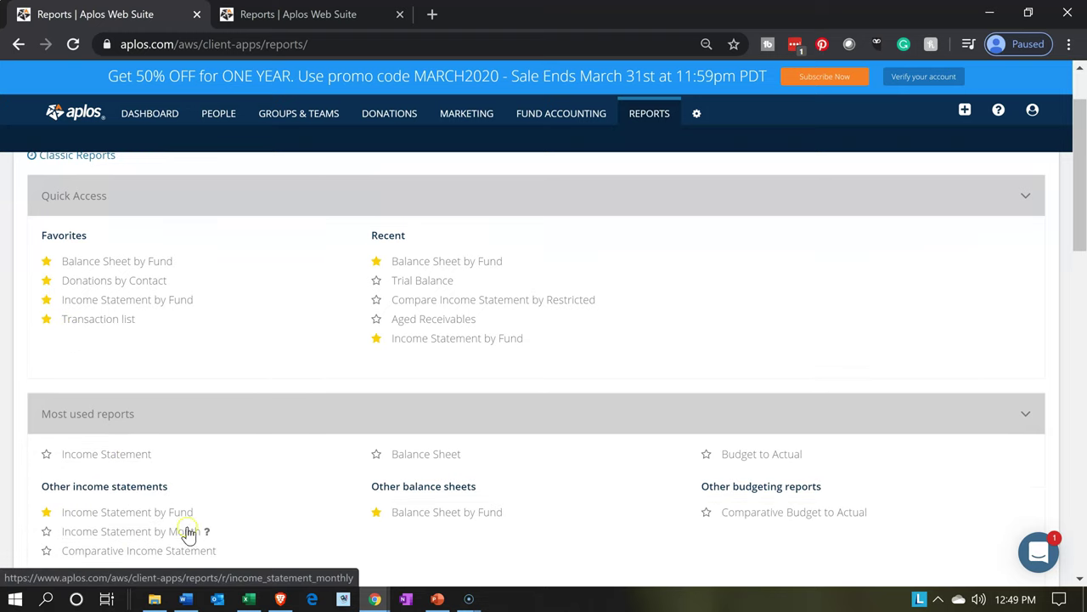
{"action": "scroll", "coordinate": [266, 529], "scroll_direction": "up", "scroll_amount": 1}
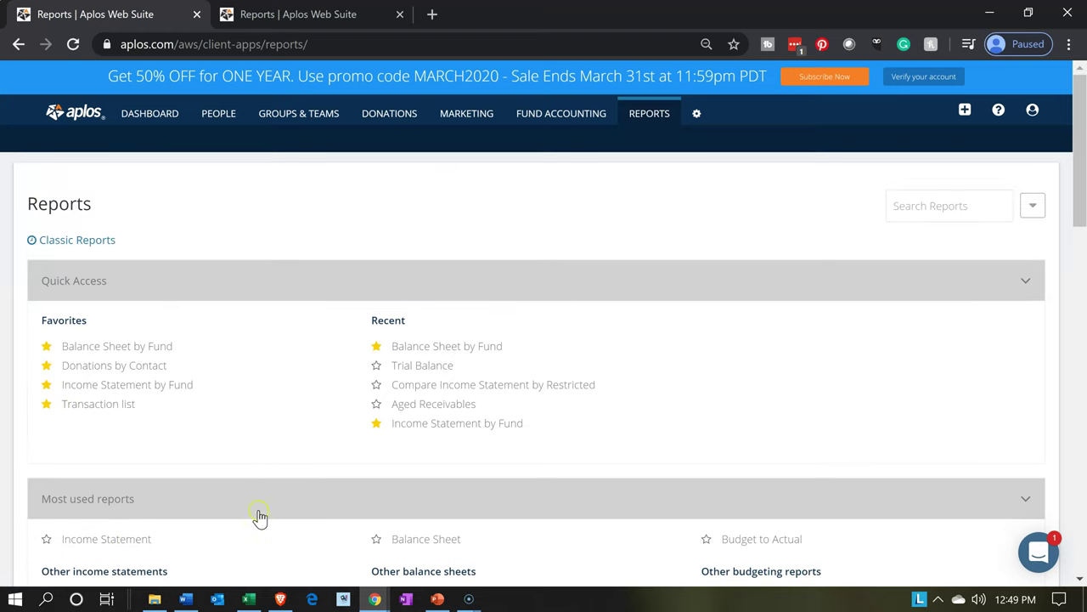
{"action": "left_click", "coordinate": [169, 393]}
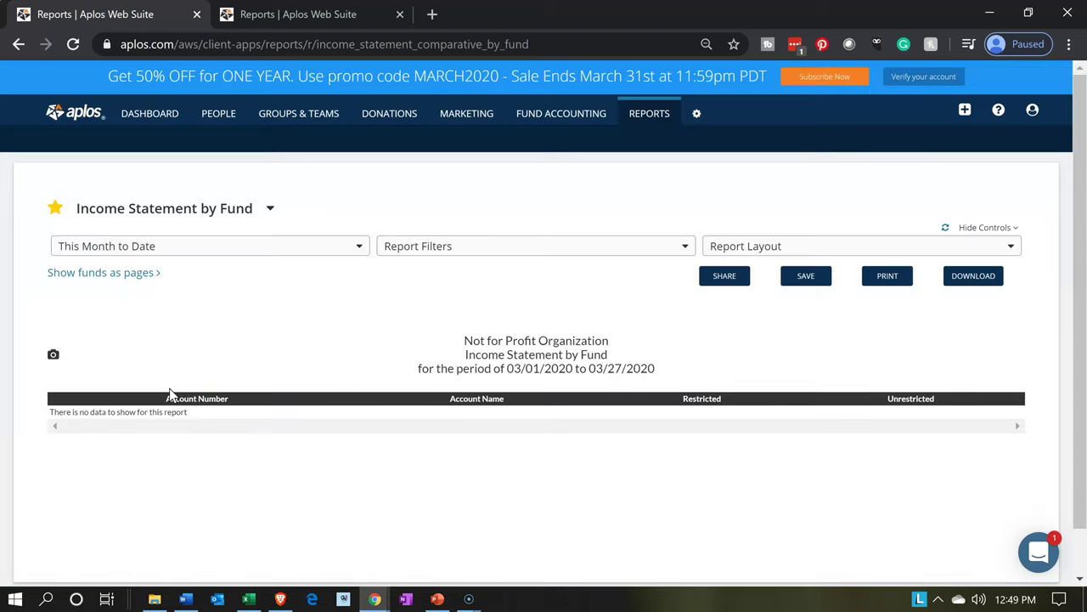
Duplicate the browser tab that holds the Income Statement by Fund report.
{"action": "left_click", "coordinate": [169, 392]}
{"action": "left_click", "coordinate": [158, 16]}
{"action": "right_click", "coordinate": [158, 17]}
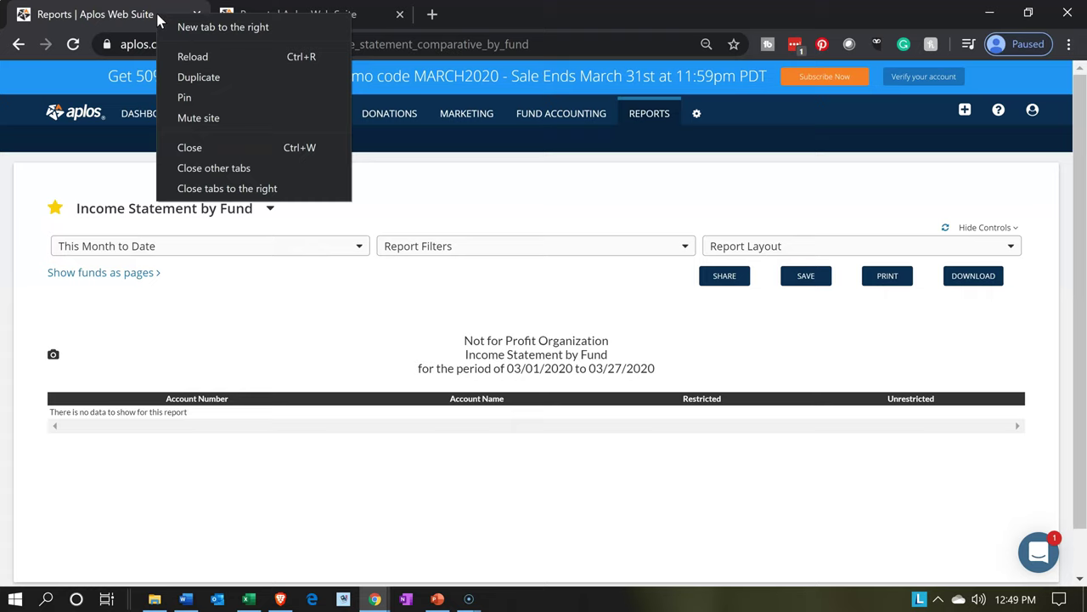
{"action": "left_click", "coordinate": [183, 77]}
{"action": "left_click", "coordinate": [389, 30]}
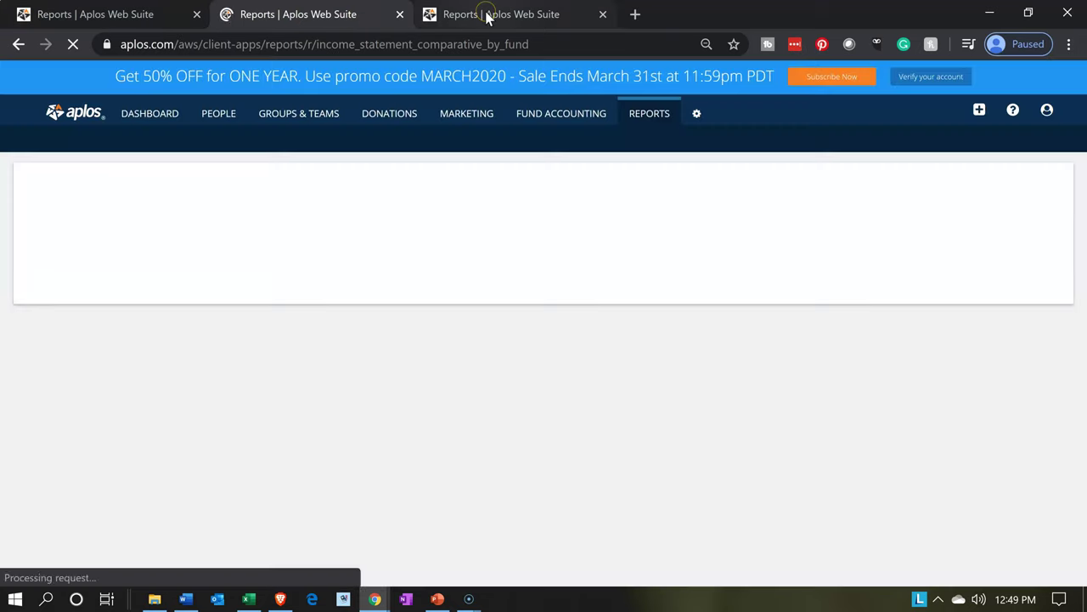
Set the as-of date of the Balance Sheet by Fund report to 01/31/2020.
{"action": "left_click", "coordinate": [488, 16]}
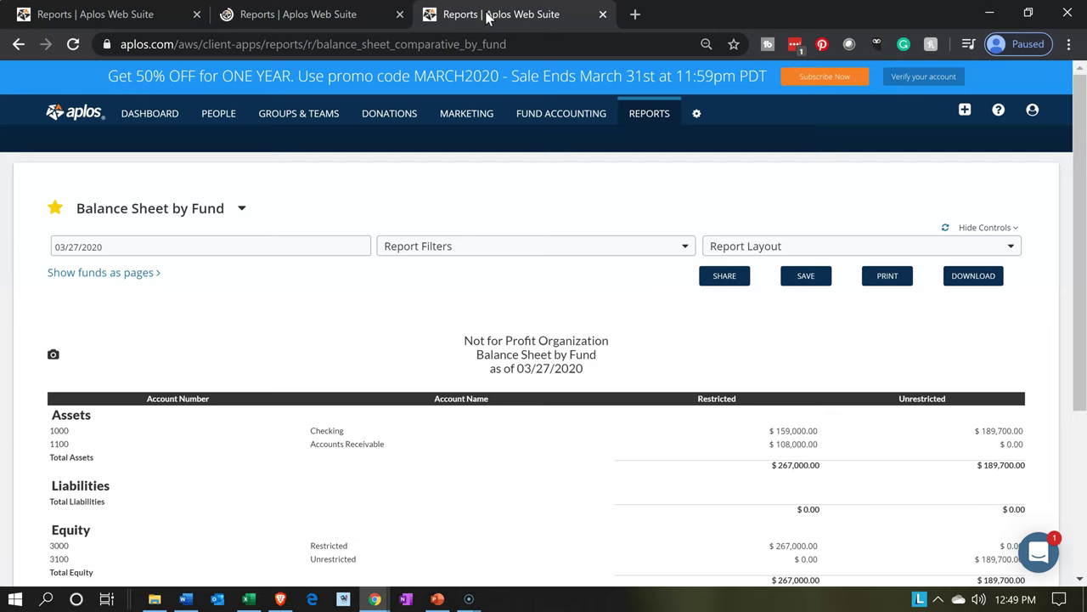
{"action": "left_click", "coordinate": [340, 243]}
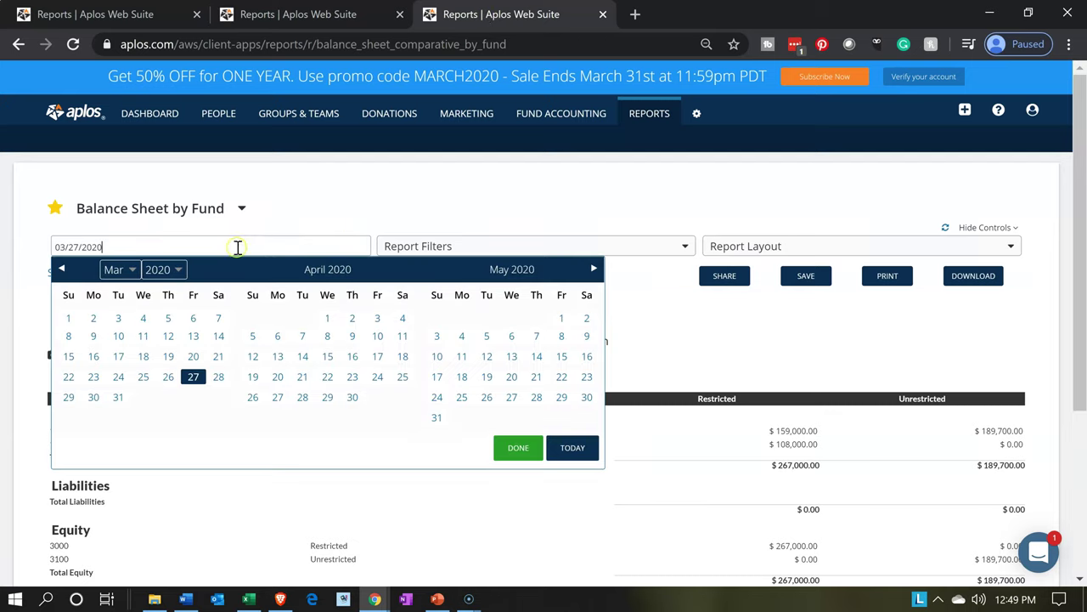
{"action": "left_click", "coordinate": [62, 270]}
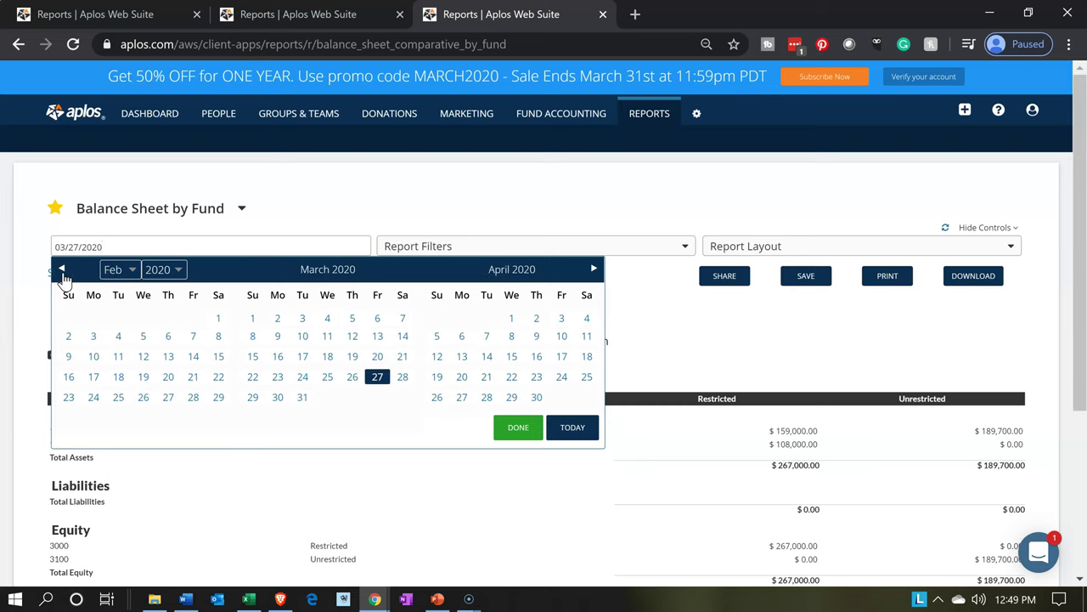
{"action": "left_click", "coordinate": [62, 270]}
{"action": "left_click", "coordinate": [194, 398]}
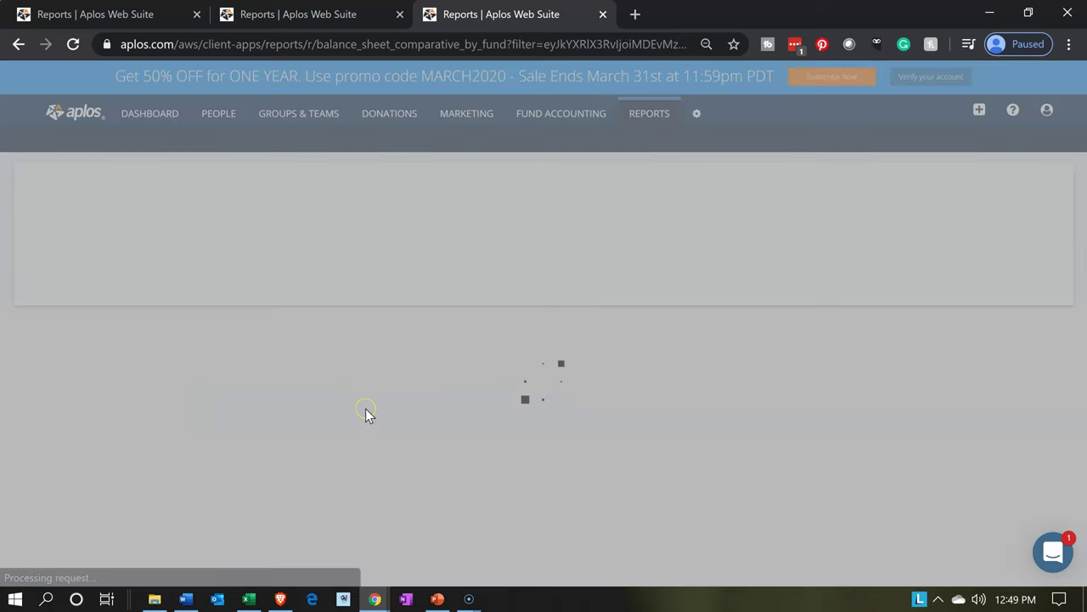
{"action": "scroll", "coordinate": [368, 414], "scroll_direction": "down", "scroll_amount": 1}
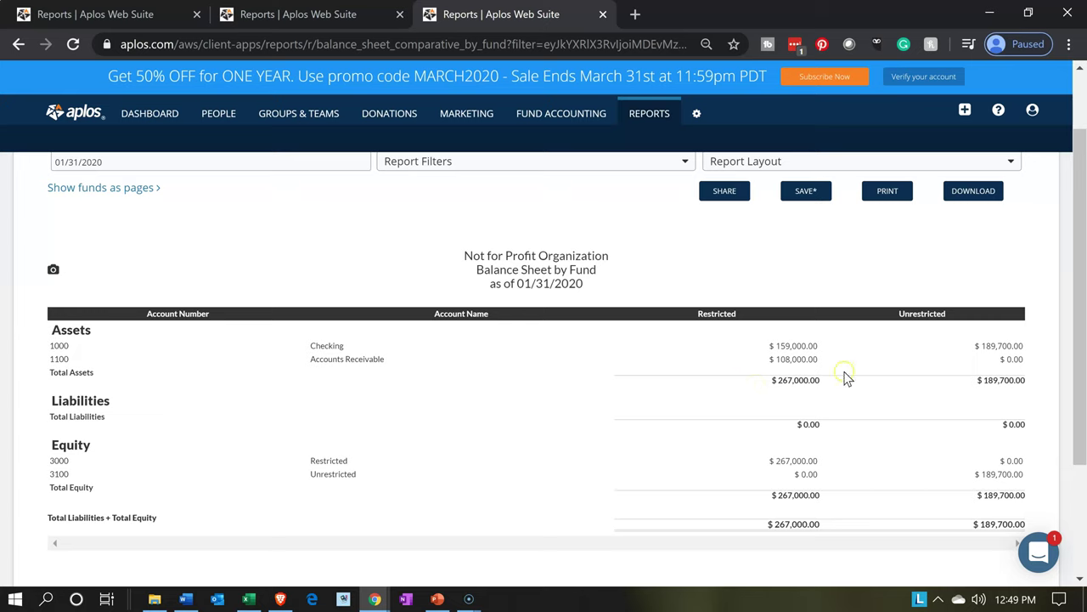
{"action": "left_click", "coordinate": [963, 352]}
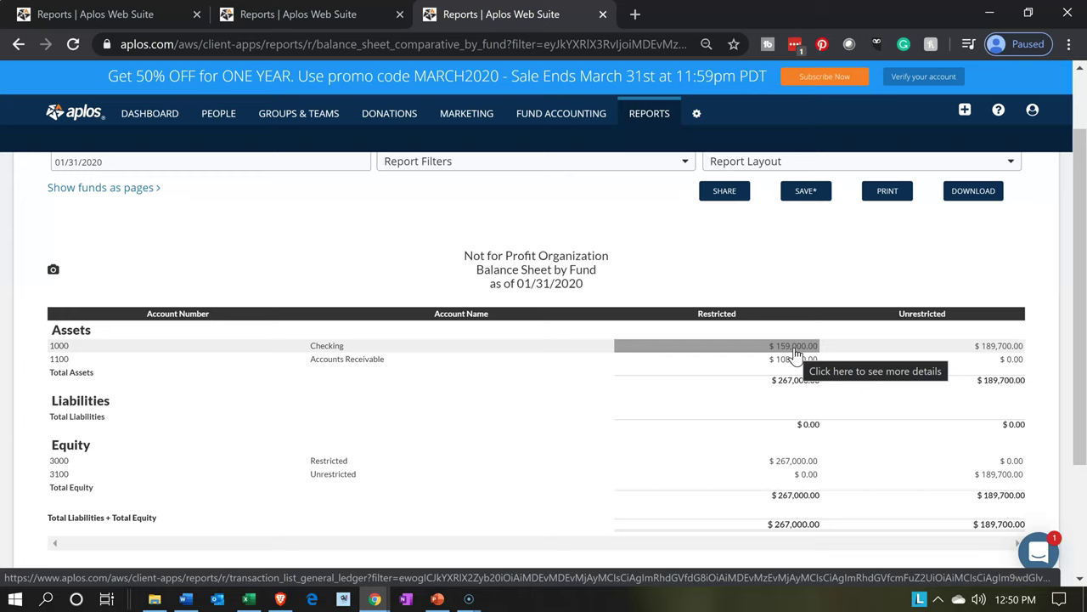
Add a Total column to the layout of the Balance Sheet by Fund report and apply it.
{"action": "scroll", "coordinate": [796, 353], "scroll_direction": "up", "scroll_amount": 1}
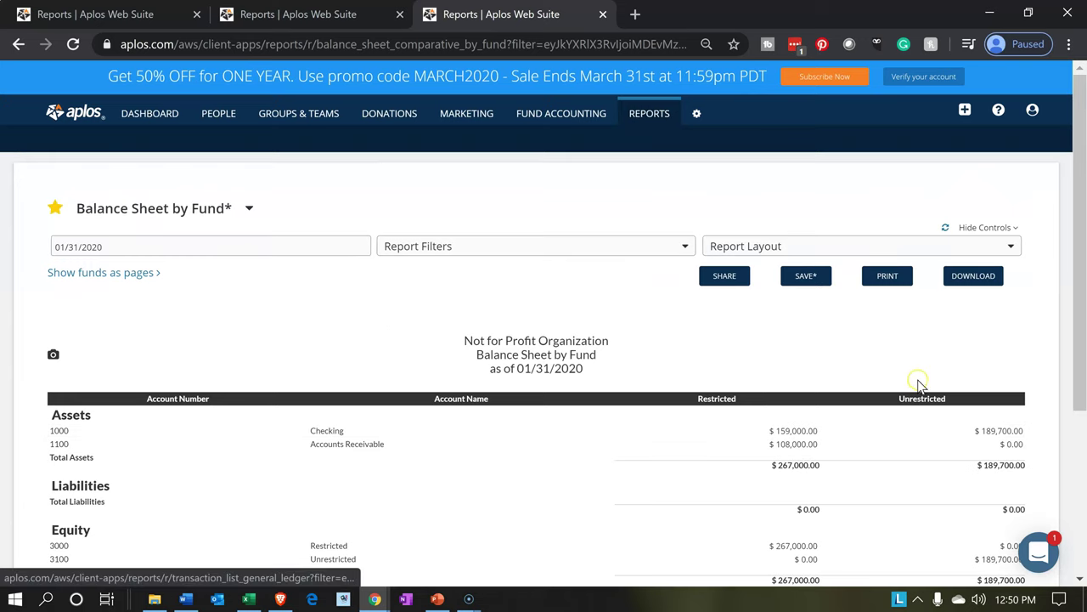
{"action": "left_click", "coordinate": [845, 254]}
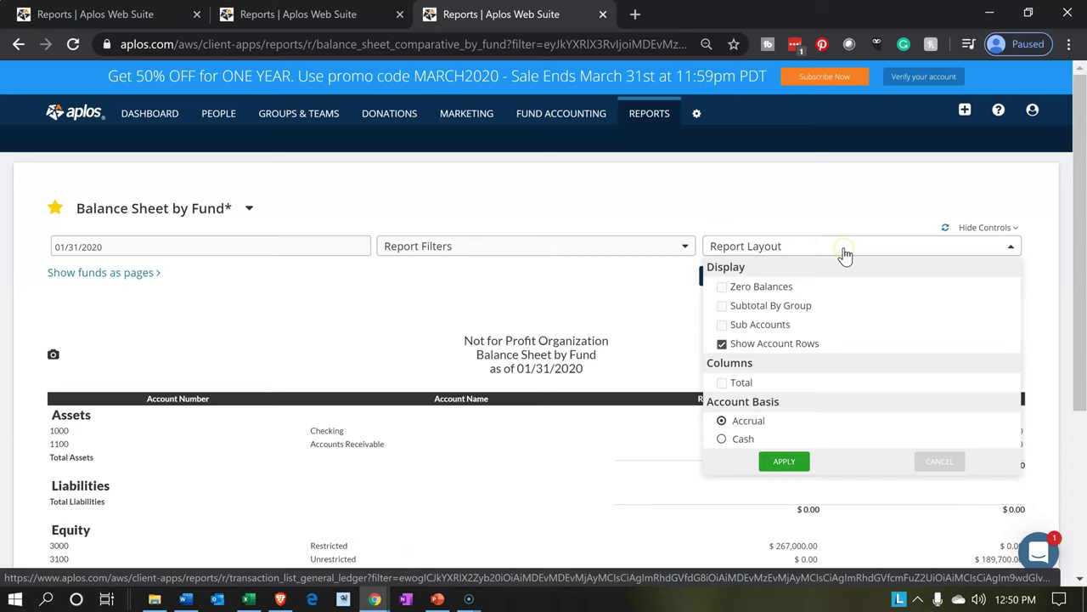
{"action": "left_click", "coordinate": [723, 385]}
{"action": "left_click", "coordinate": [775, 467]}
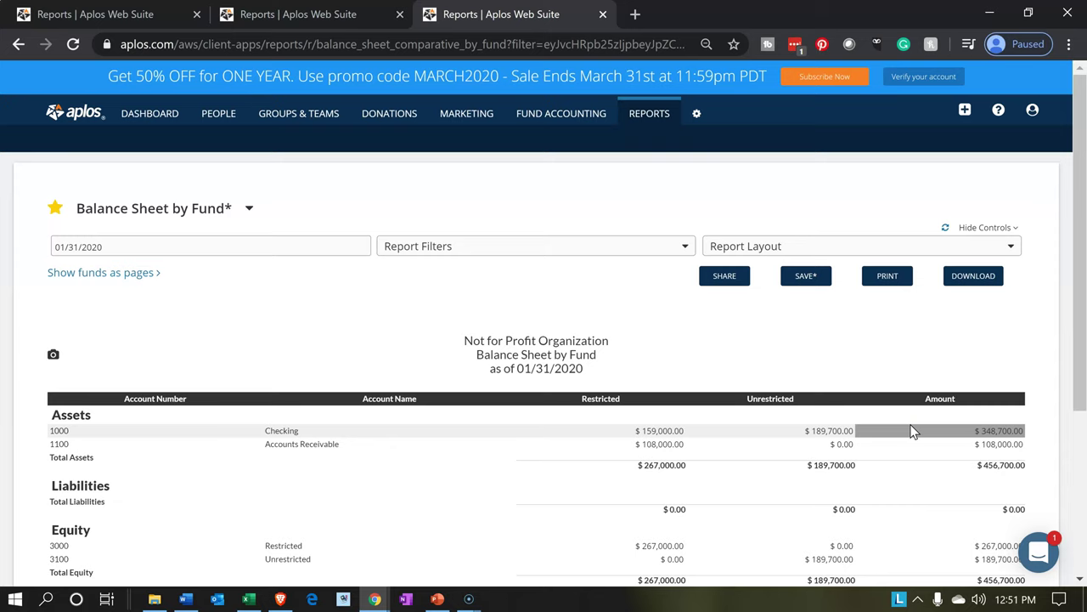
Set the period of the Income Statement by Fund report in the second browser tab to This Year to Date.
{"action": "left_click", "coordinate": [327, 14]}
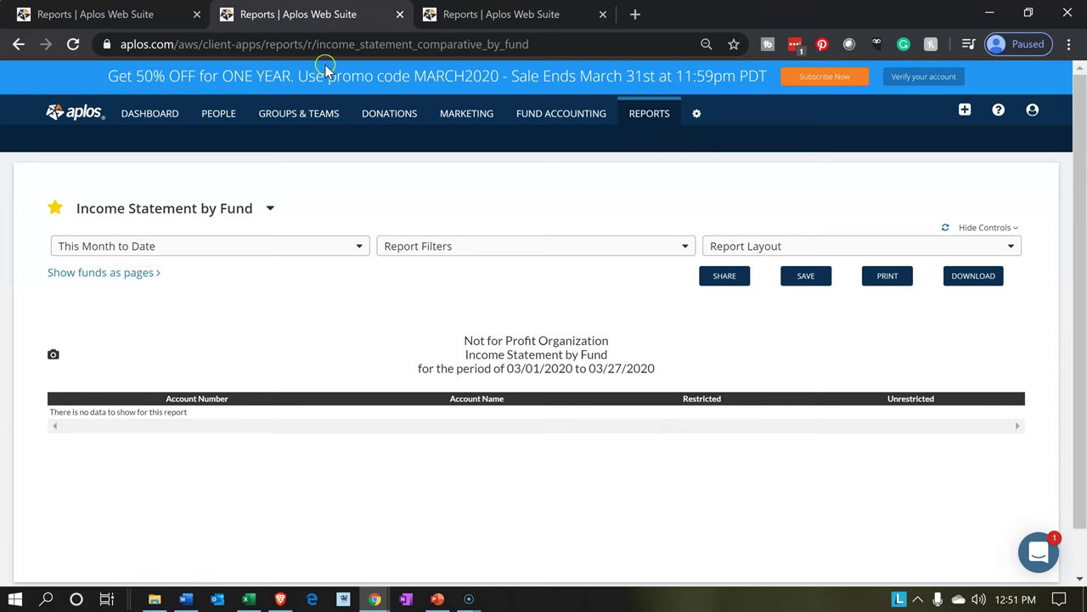
{"action": "left_click", "coordinate": [311, 250]}
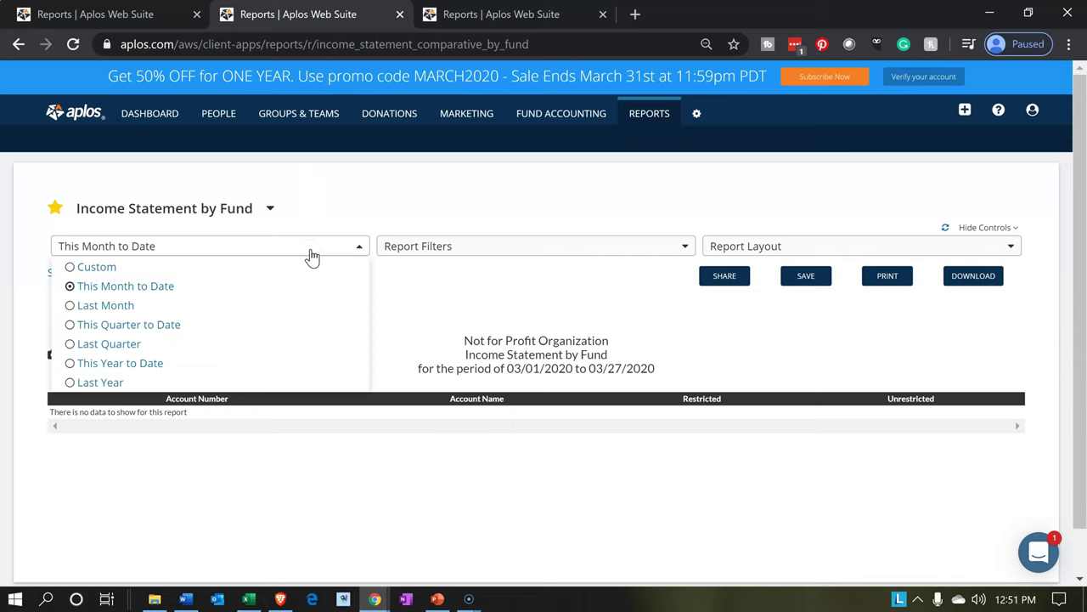
{"action": "left_click", "coordinate": [173, 371]}
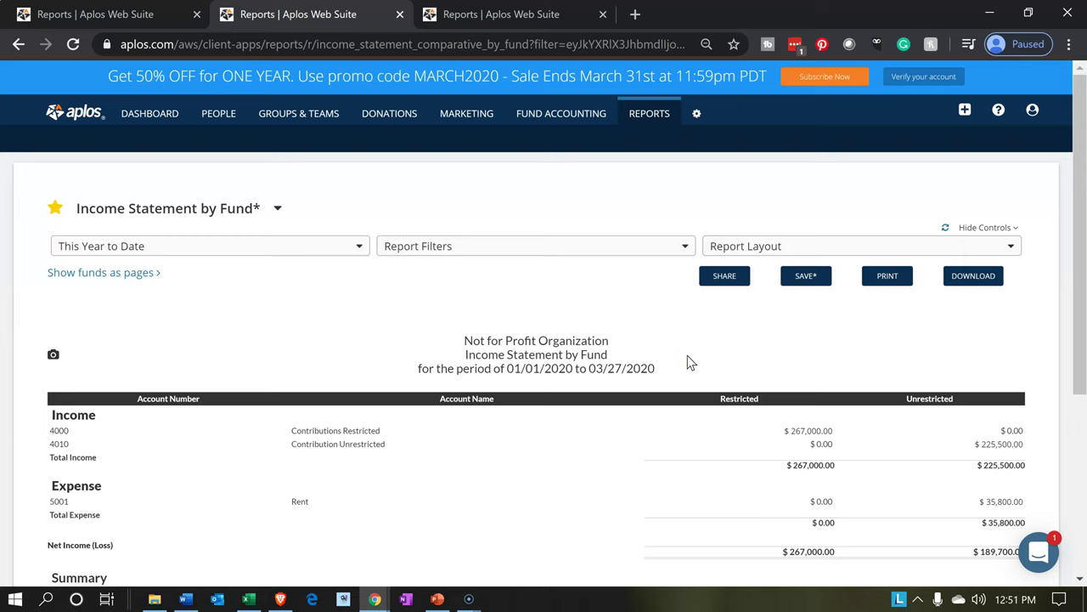
Examine the General Ledger detail behind the restricted amount of account 4000 Contributions Restricted, and return to the income statement.
{"action": "scroll", "coordinate": [689, 362], "scroll_direction": "down", "scroll_amount": 1}
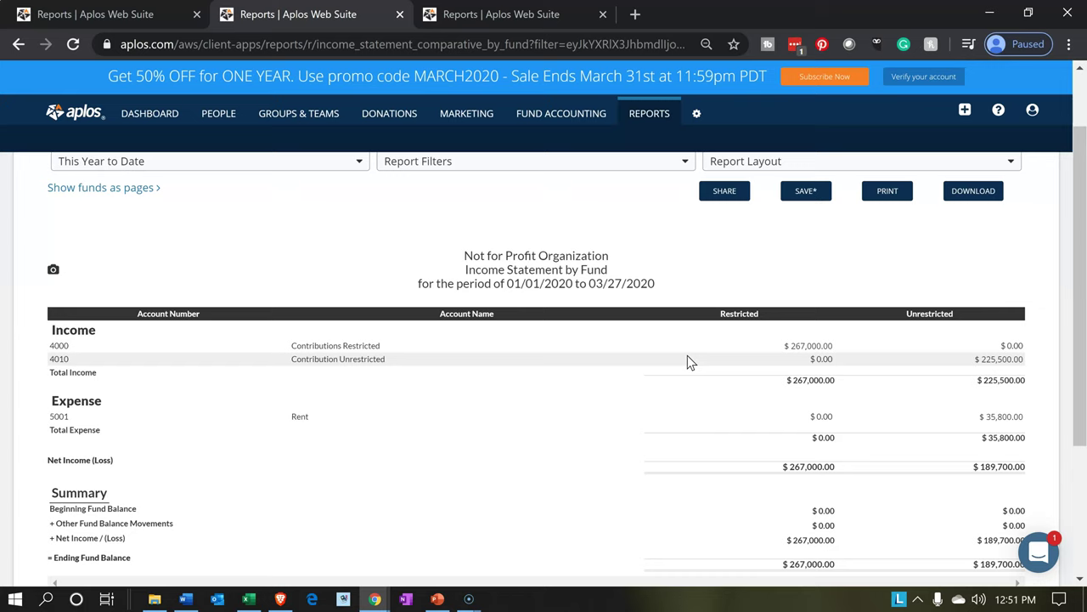
{"action": "left_click", "coordinate": [793, 348]}
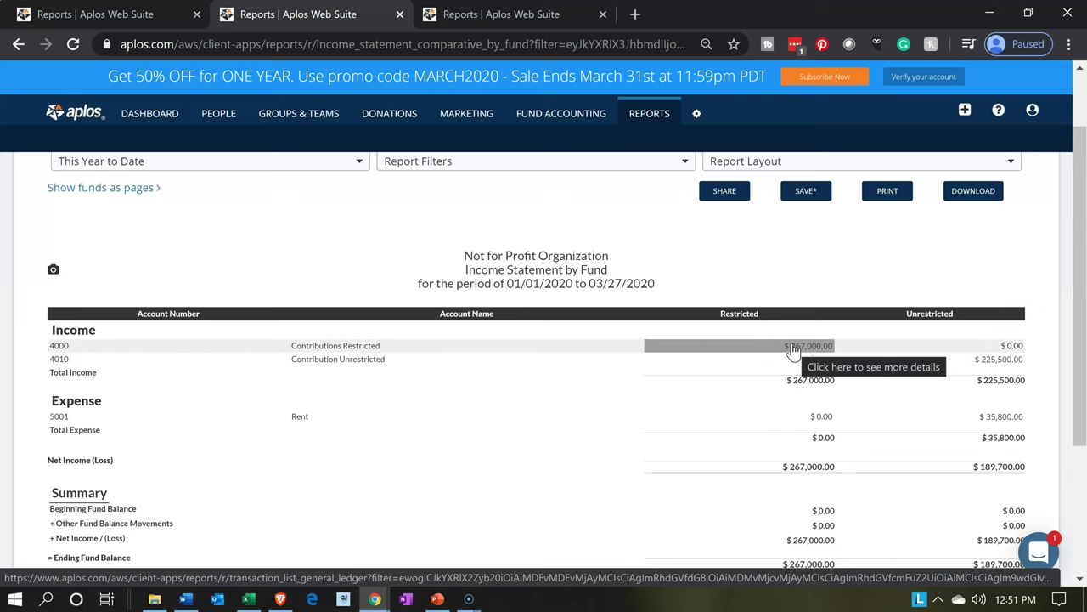
{"action": "left_click", "coordinate": [792, 345]}
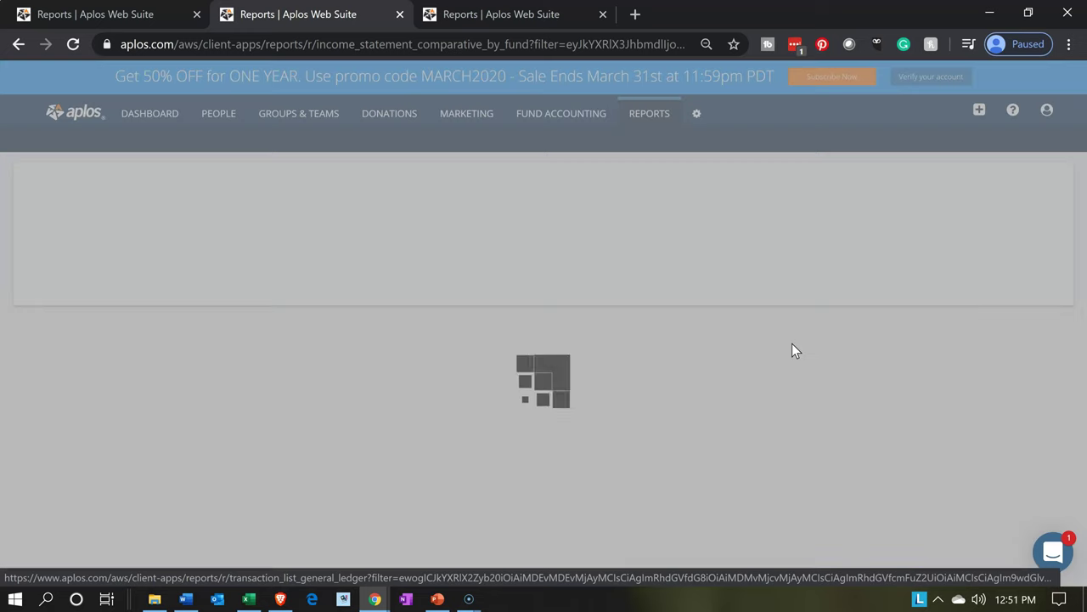
{"action": "left_click", "coordinate": [759, 408]}
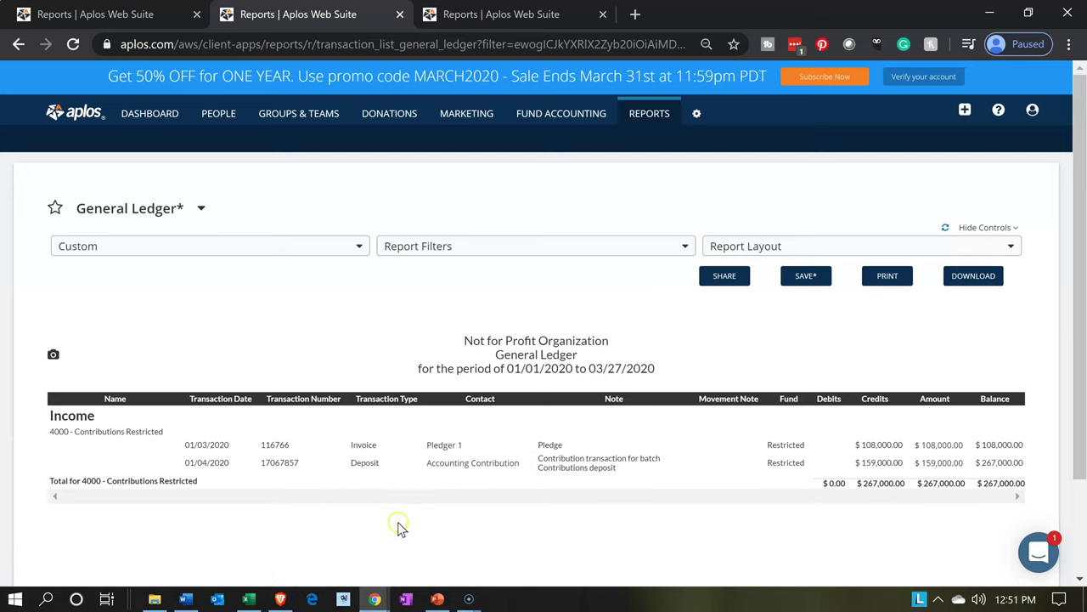
{"action": "left_click", "coordinate": [21, 46]}
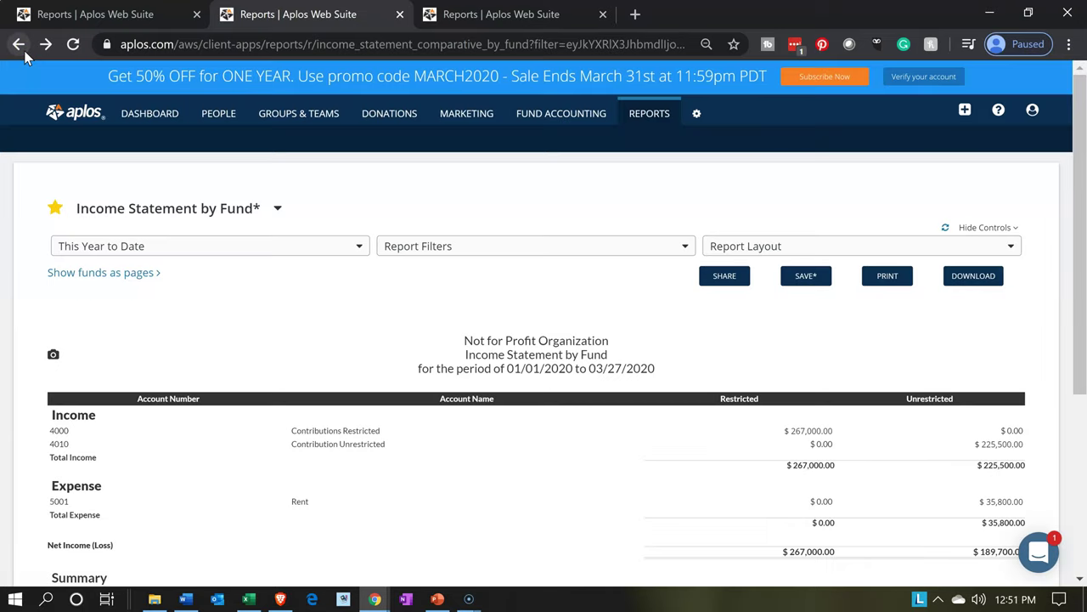
Open the Income Statement from the restricted tag reports in the first browser tab.
{"action": "left_click", "coordinate": [131, 15]}
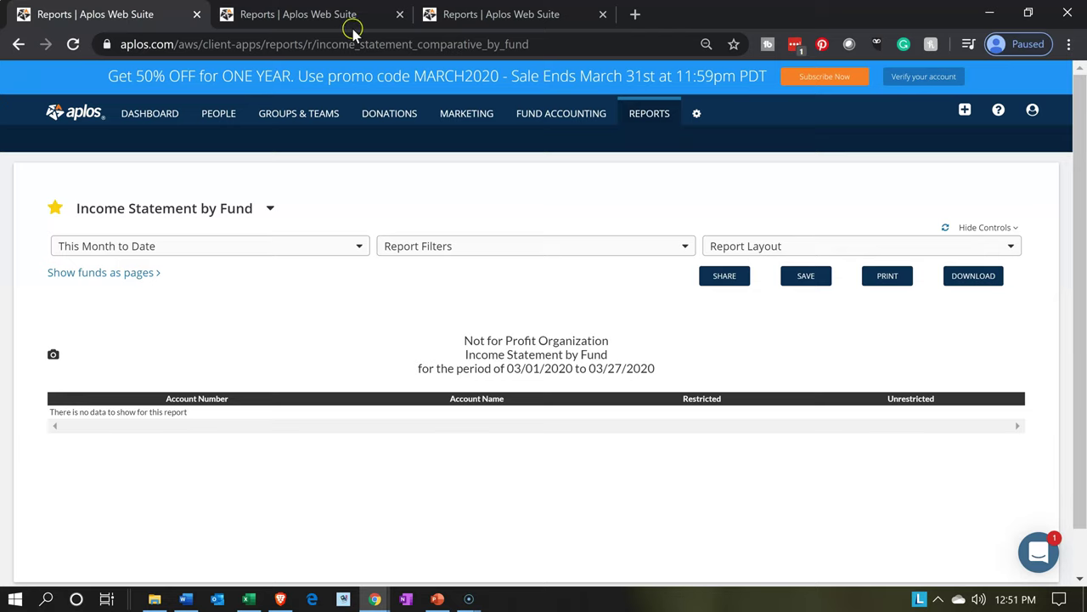
{"action": "left_click", "coordinate": [654, 122]}
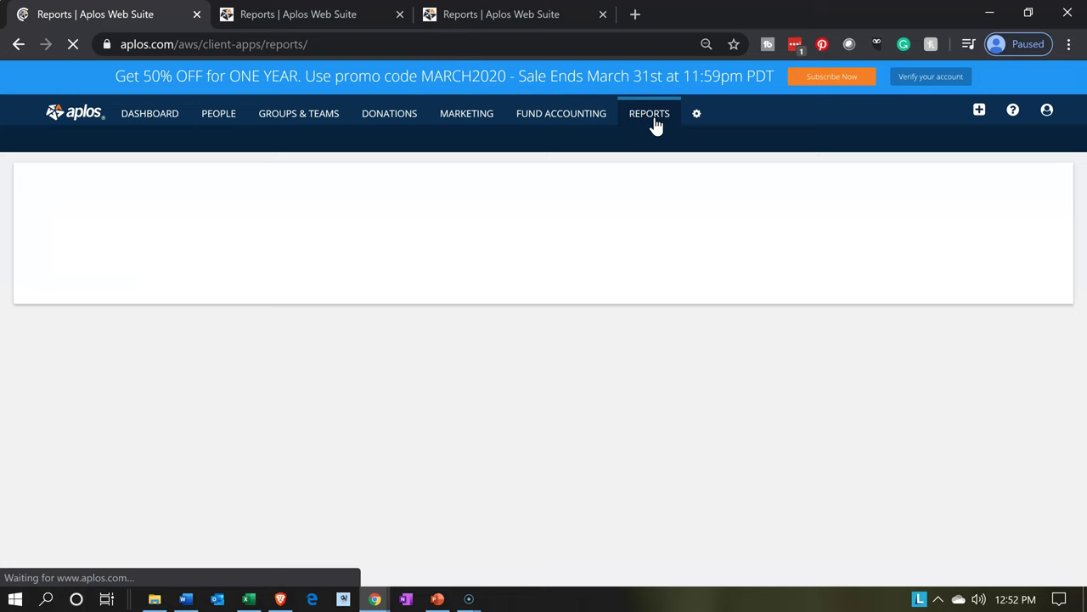
{"action": "left_click", "coordinate": [387, 356]}
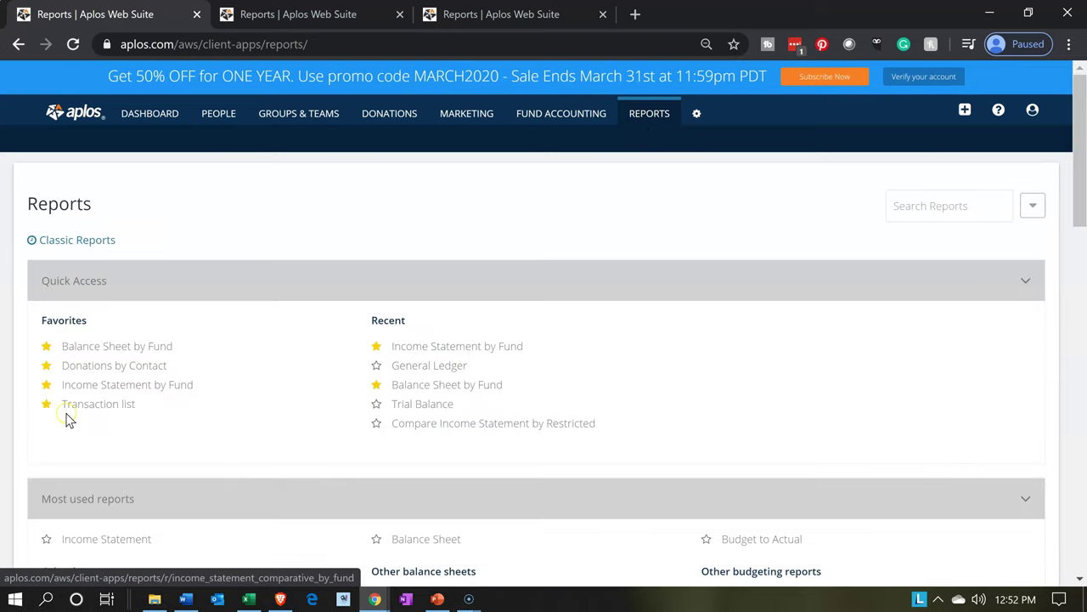
{"action": "scroll", "coordinate": [68, 420], "scroll_direction": "down", "scroll_amount": 3}
{"action": "scroll", "coordinate": [69, 420], "scroll_direction": "down", "scroll_amount": 1}
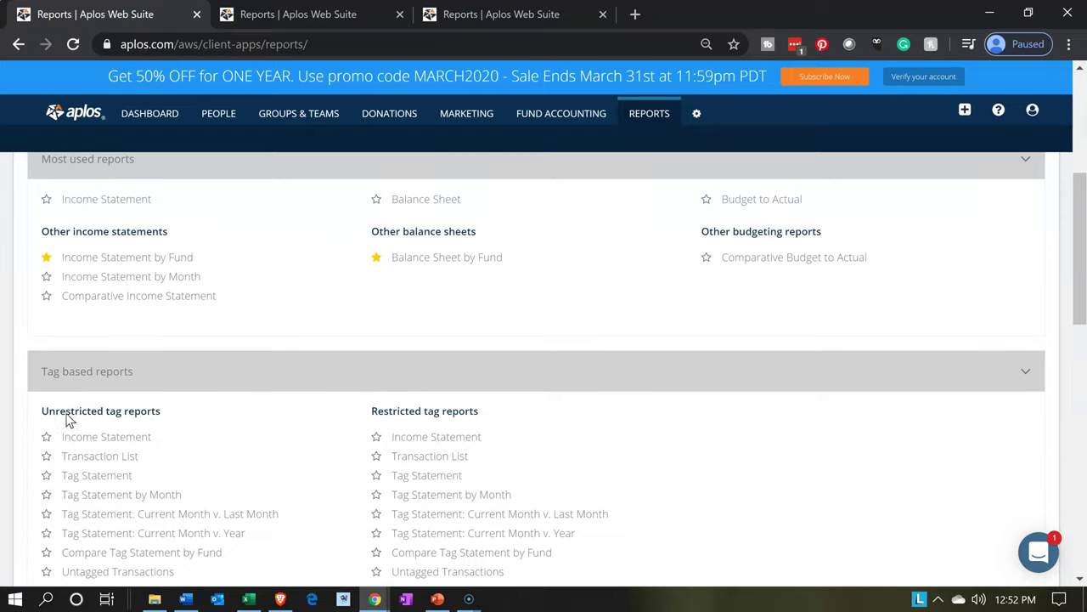
{"action": "scroll", "coordinate": [67, 413], "scroll_direction": "down", "scroll_amount": 2}
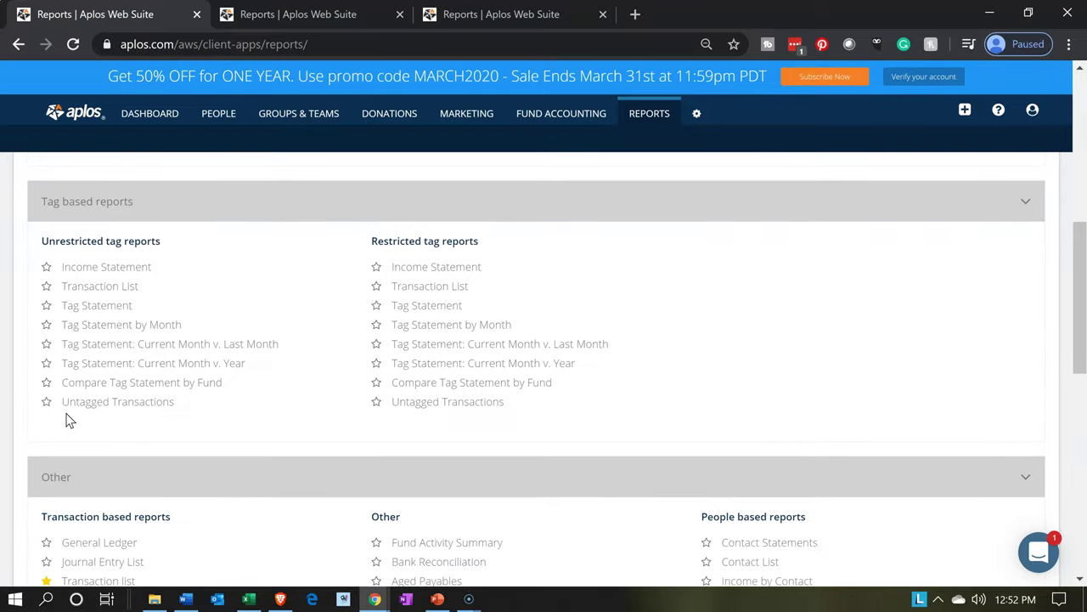
{"action": "left_click", "coordinate": [94, 227]}
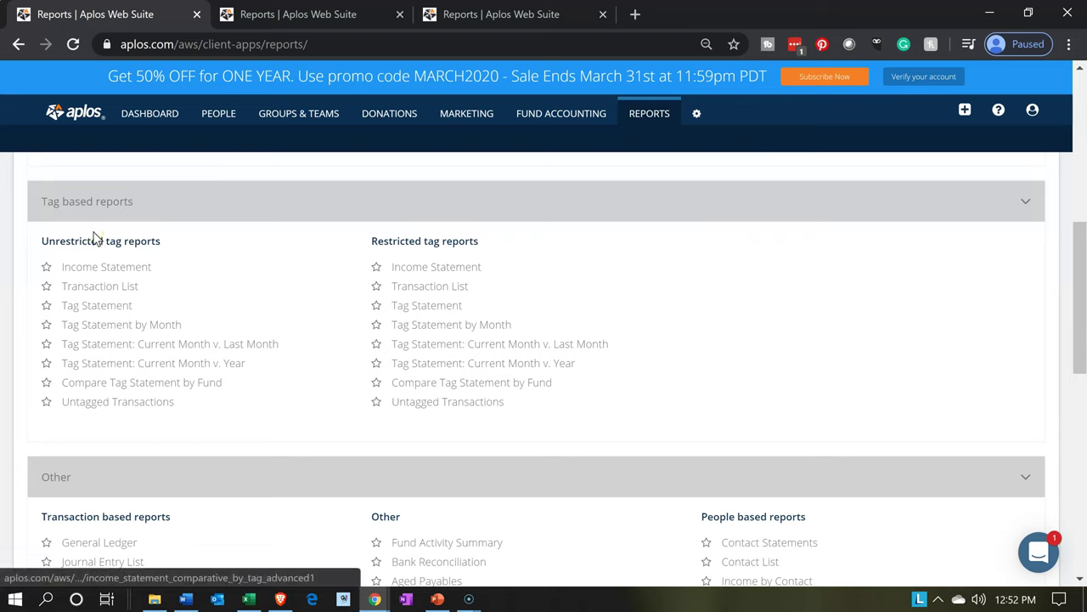
{"action": "left_click", "coordinate": [358, 255]}
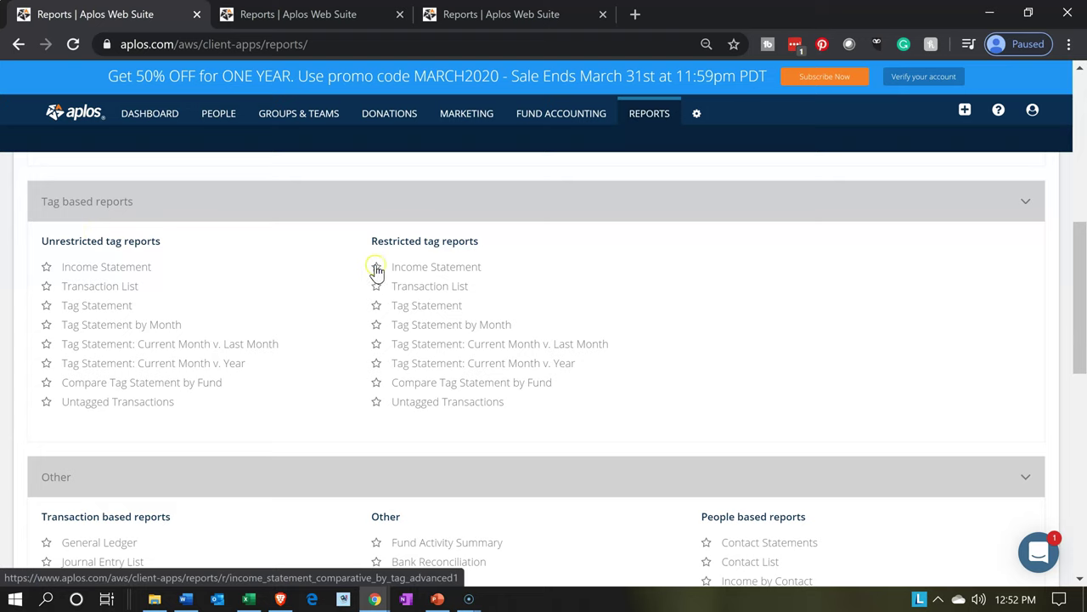
{"action": "left_click", "coordinate": [420, 269]}
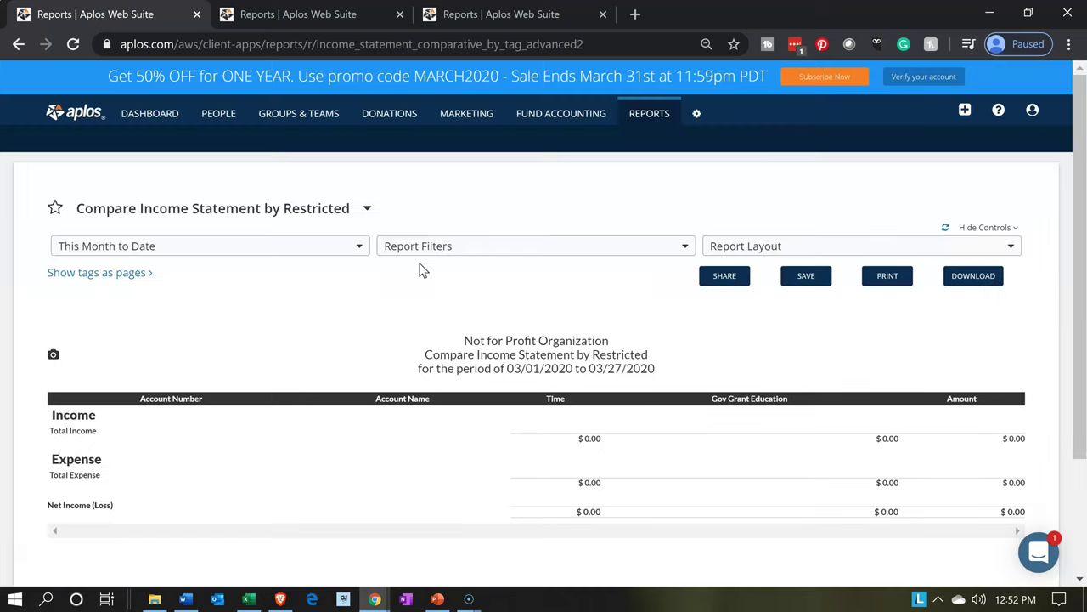
Set the period of the Compare Income Statement by Restricted report to This Year to Date.
{"action": "left_click", "coordinate": [296, 250]}
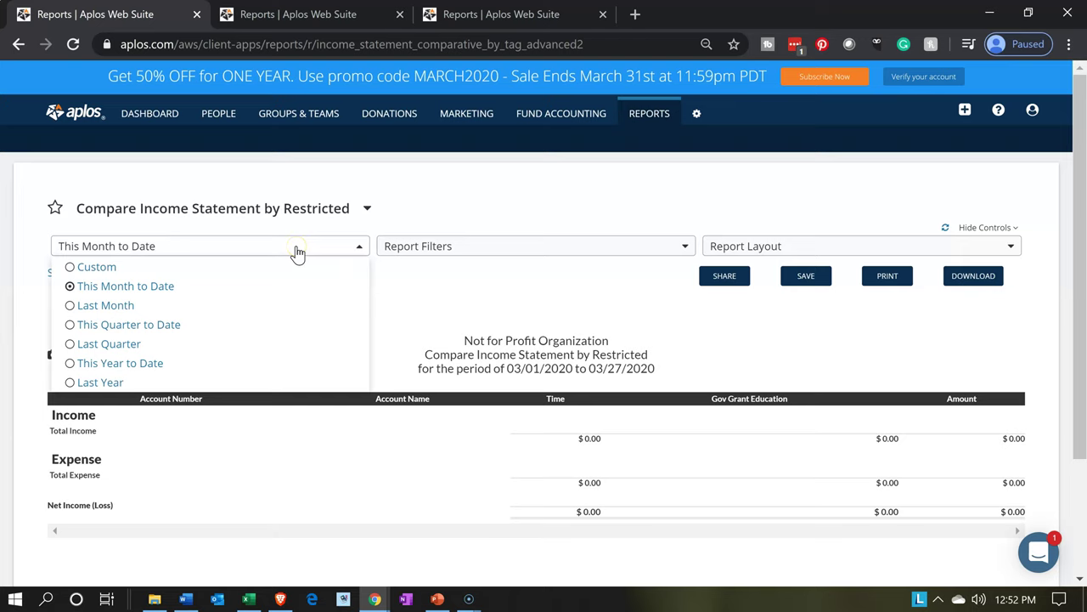
{"action": "left_click", "coordinate": [190, 326]}
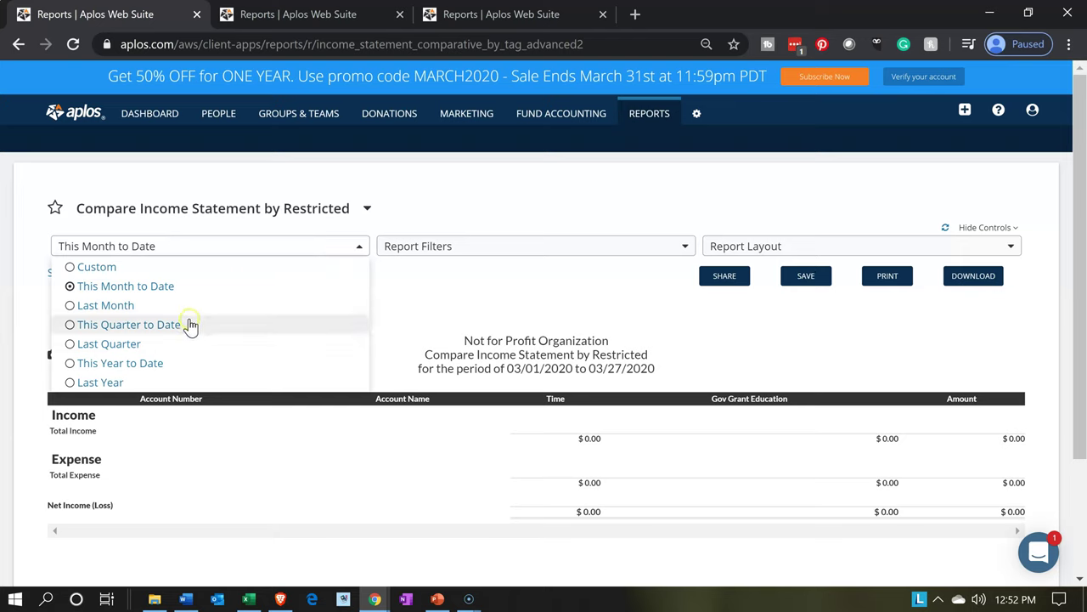
{"action": "left_click", "coordinate": [160, 366]}
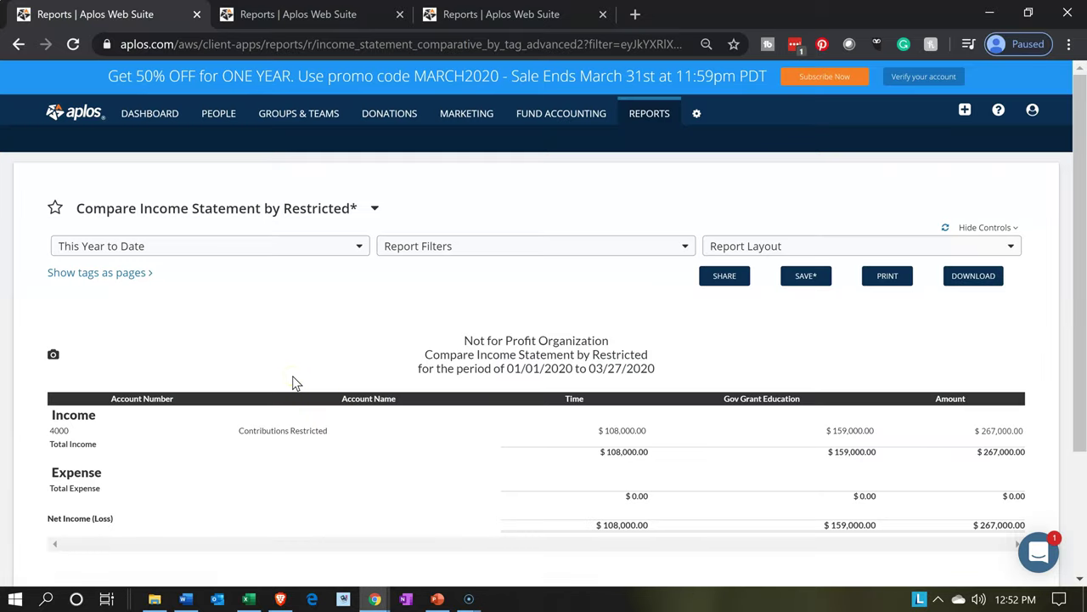
{"action": "scroll", "coordinate": [292, 380], "scroll_direction": "down", "scroll_amount": 1}
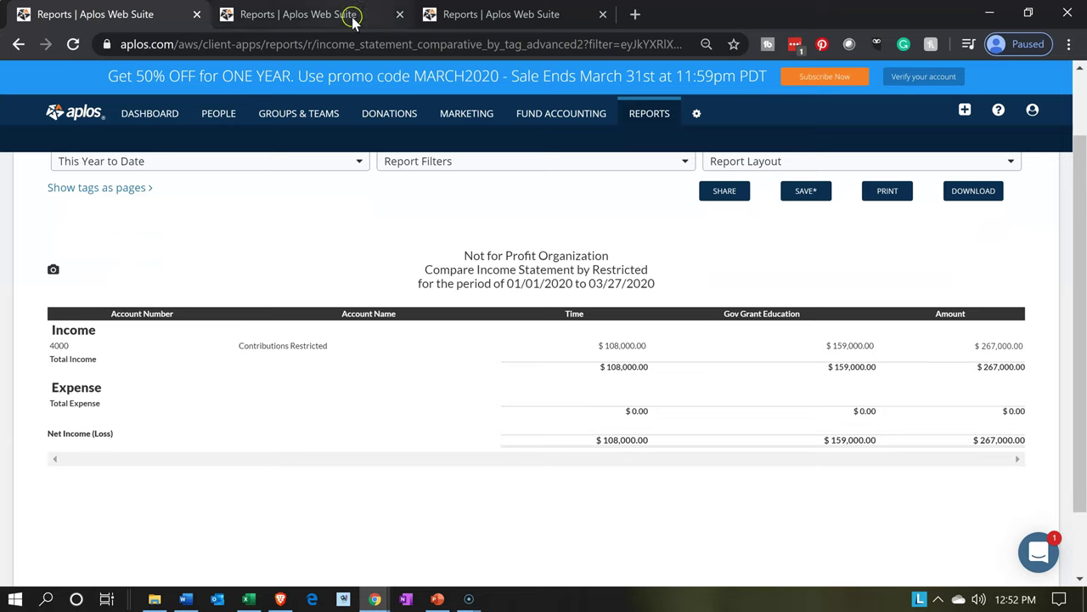
Return to the Balance Sheet by Fund report and review its restricted and unrestricted assets and equity.
{"action": "left_click", "coordinate": [489, 16]}
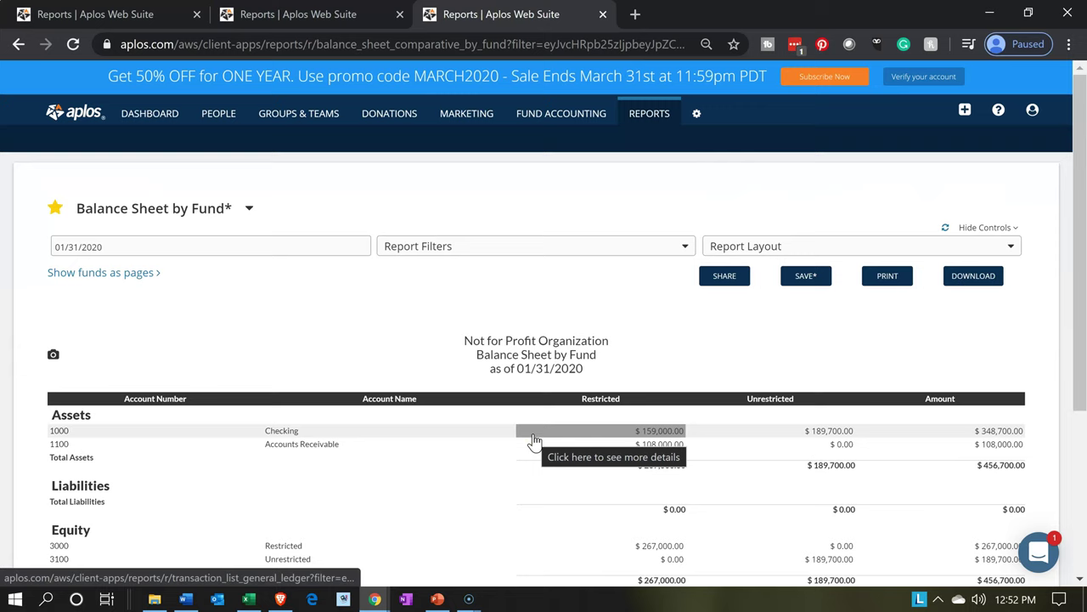
{"action": "left_click", "coordinate": [451, 483]}
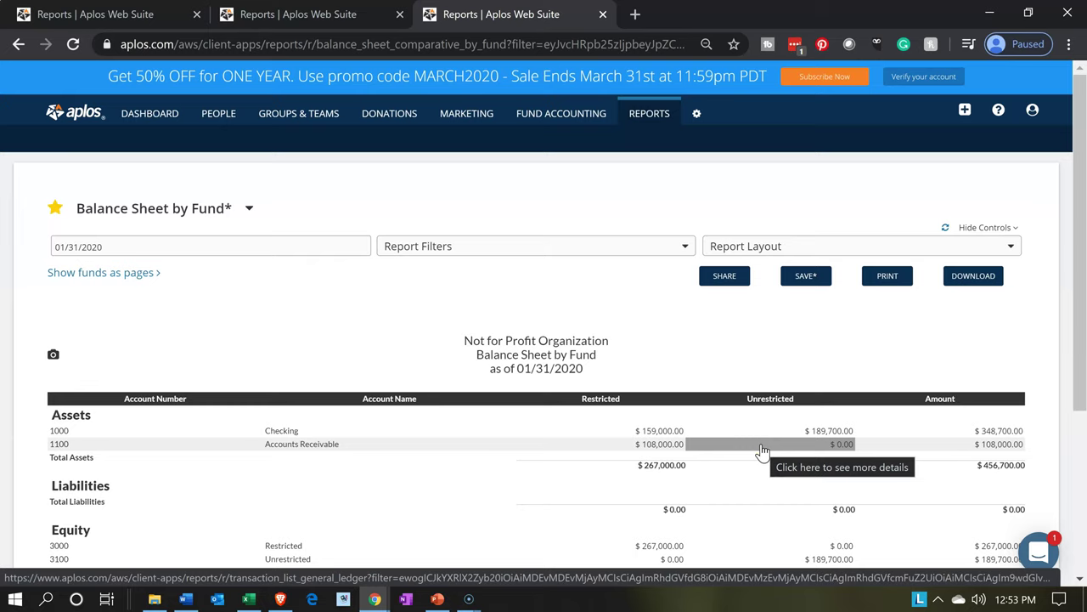
{"action": "scroll", "coordinate": [762, 450], "scroll_direction": "down", "scroll_amount": 2}
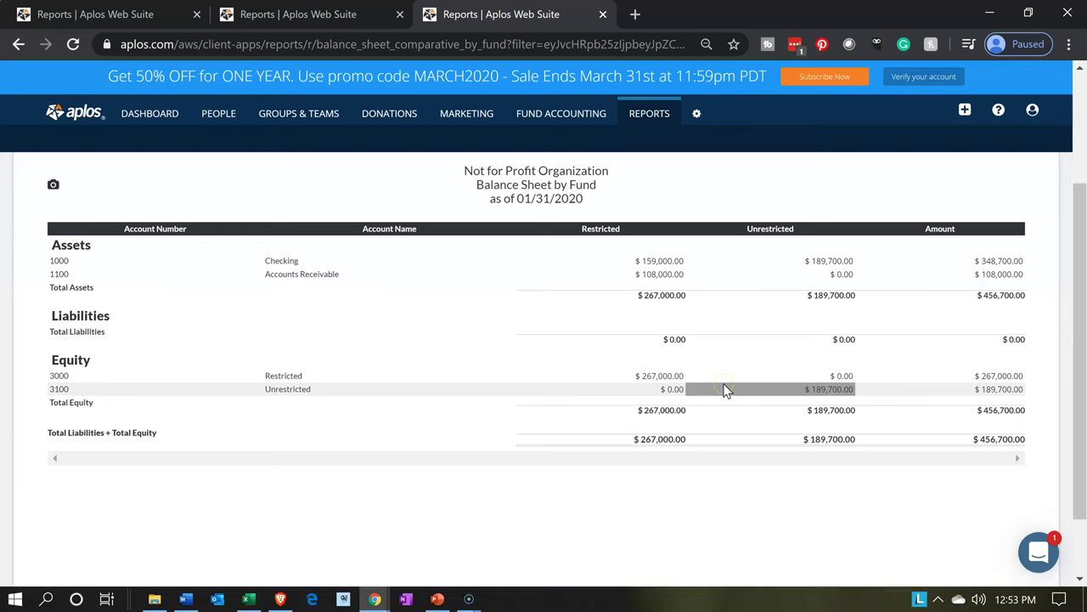
{"action": "scroll", "coordinate": [725, 390], "scroll_direction": "up", "scroll_amount": 2}
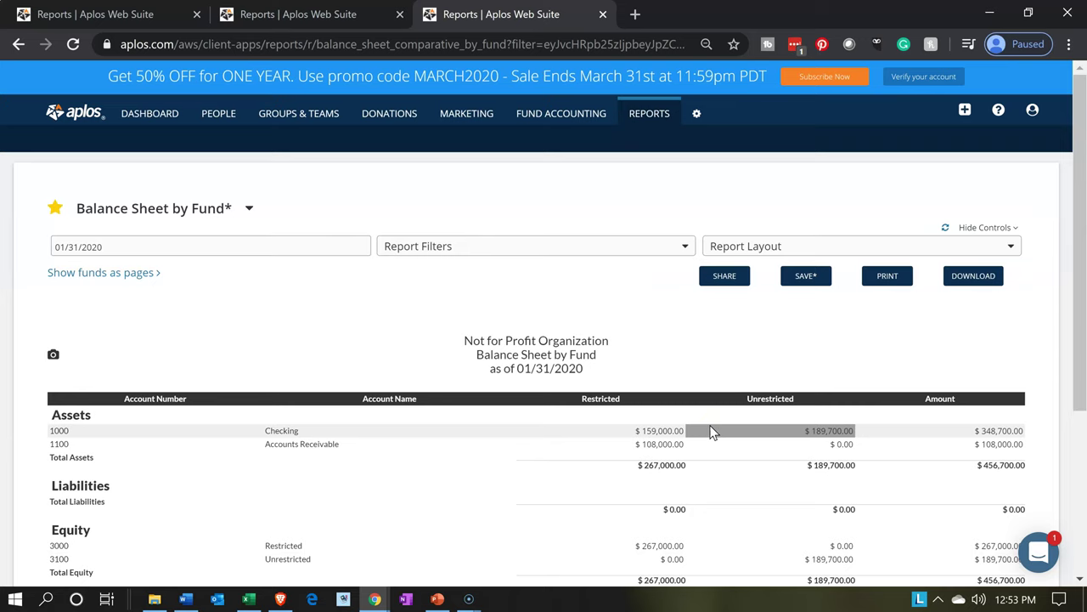
Check the liabilities and equity totals at the end of the Balance Sheet by Fund against total assets.
{"action": "left_click", "coordinate": [713, 427]}
{"action": "scroll", "coordinate": [714, 427], "scroll_direction": "down", "scroll_amount": 2}
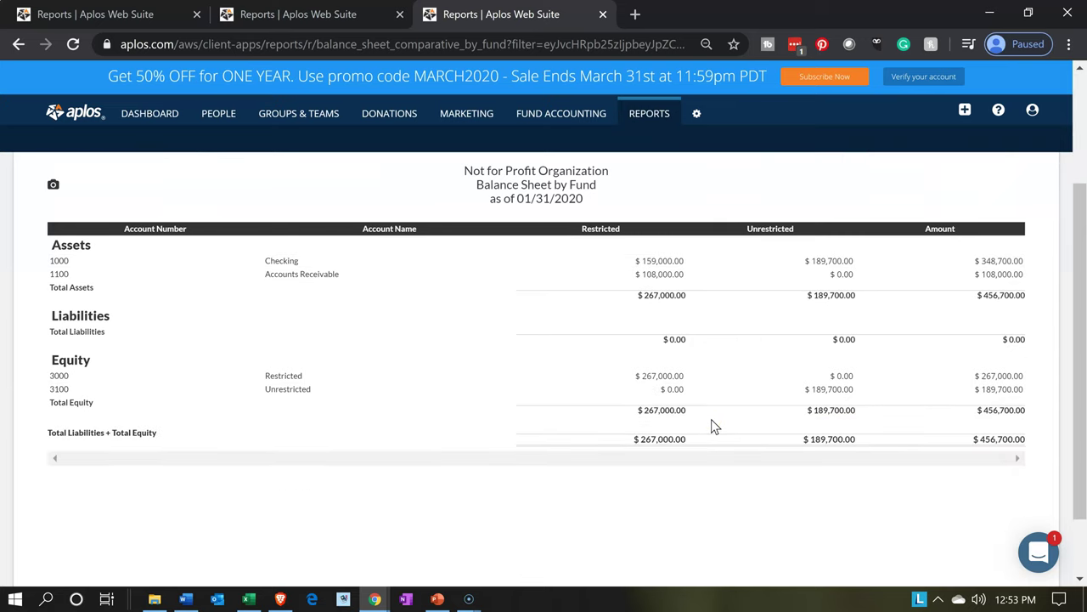
{"action": "scroll", "coordinate": [714, 426], "scroll_direction": "up", "scroll_amount": 1}
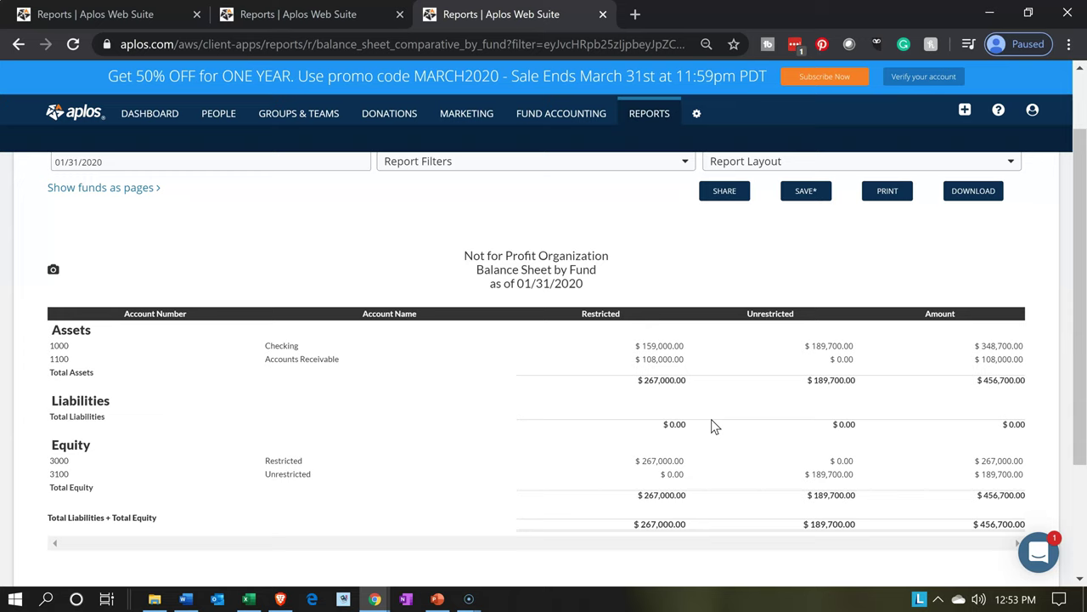
Add the Total column to the Income Statement by Fund report.
{"action": "left_click", "coordinate": [346, 20]}
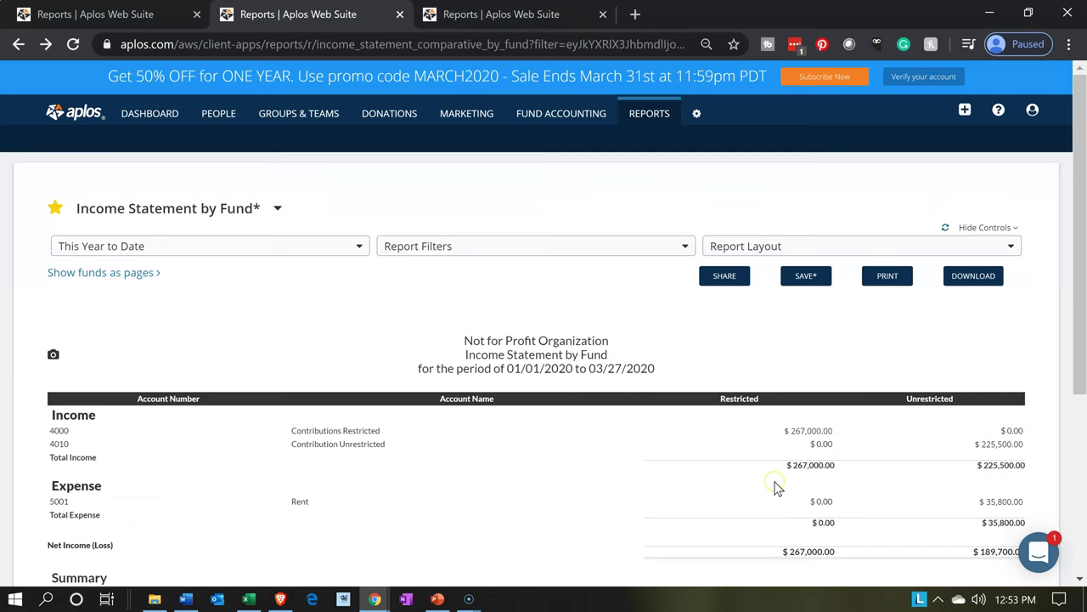
{"action": "left_click", "coordinate": [843, 483]}
{"action": "left_click", "coordinate": [852, 483]}
{"action": "left_click", "coordinate": [879, 248]}
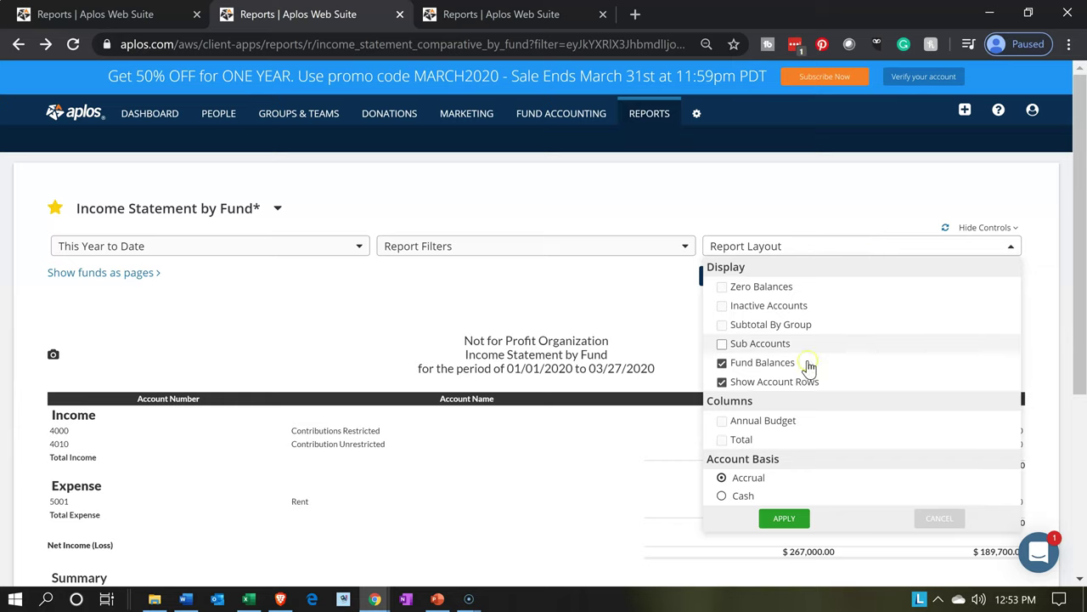
{"action": "left_click", "coordinate": [737, 441]}
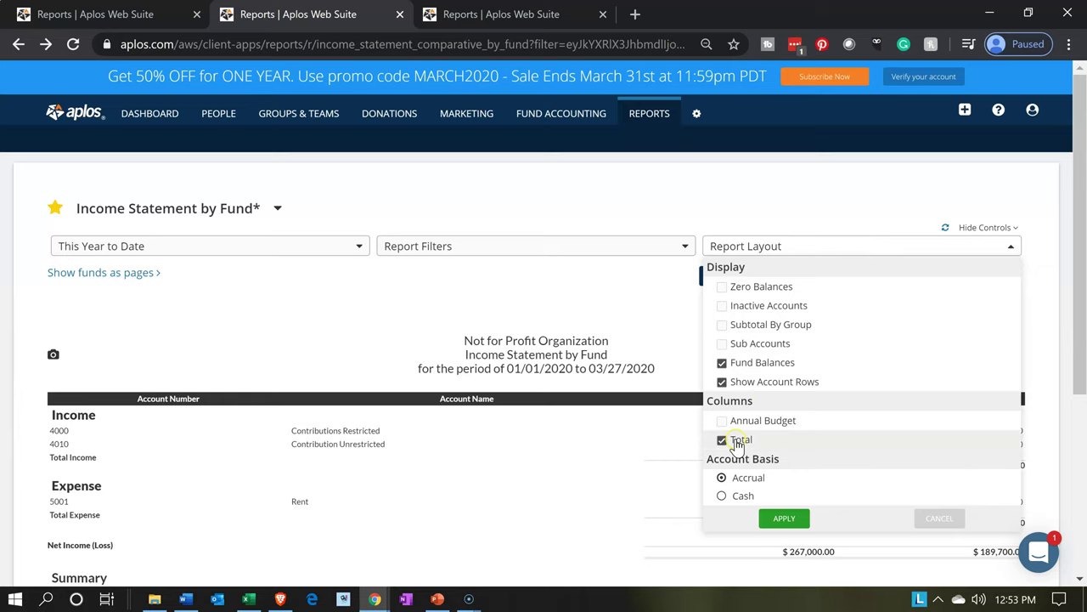
{"action": "left_click", "coordinate": [773, 518]}
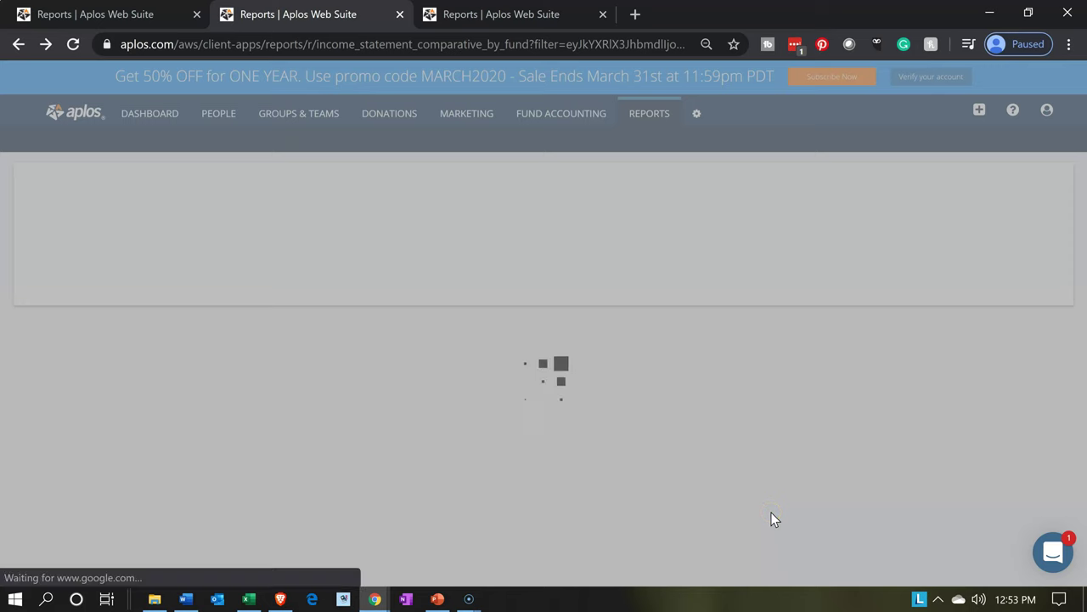
Review restricted, unrestricted and combined income, expense and ending fund balance in the Income Statement by Fund.
{"action": "scroll", "coordinate": [773, 520], "scroll_direction": "down", "scroll_amount": 1}
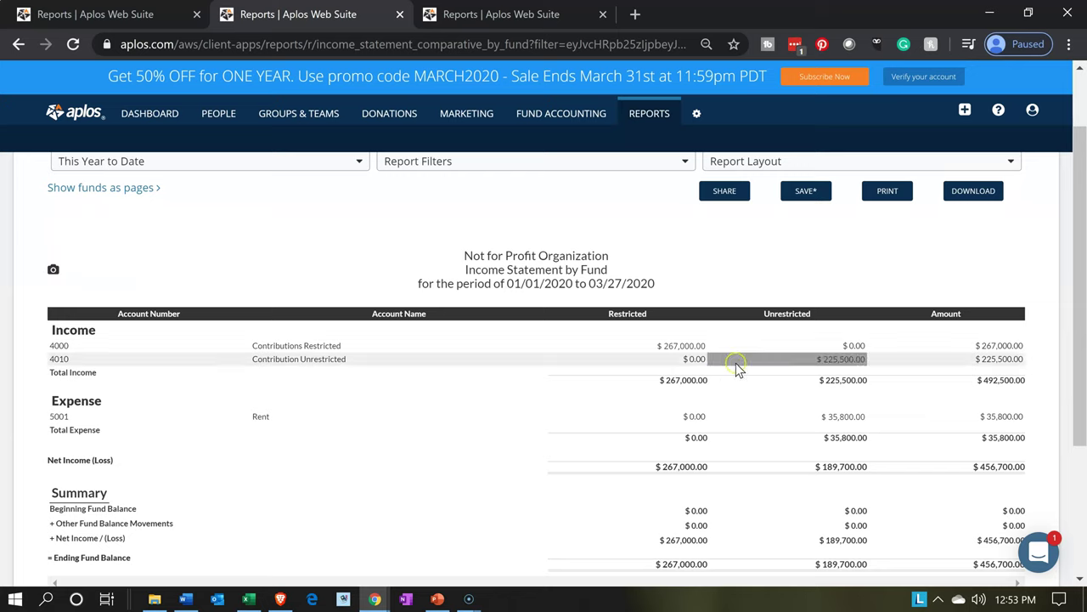
{"action": "left_click", "coordinate": [837, 359]}
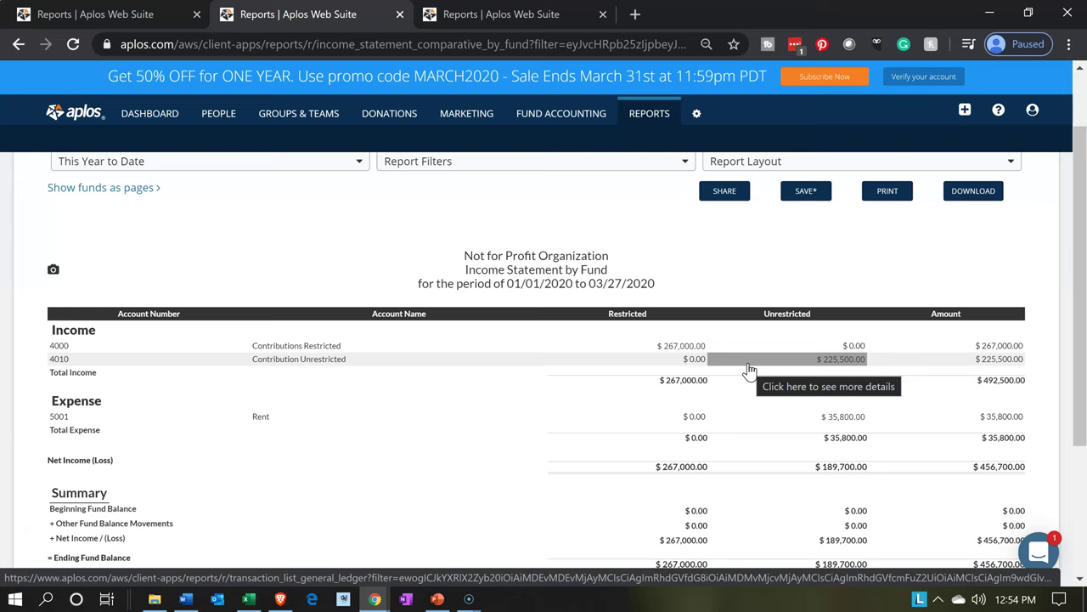
{"action": "scroll", "coordinate": [711, 417], "scroll_direction": "down", "scroll_amount": 1}
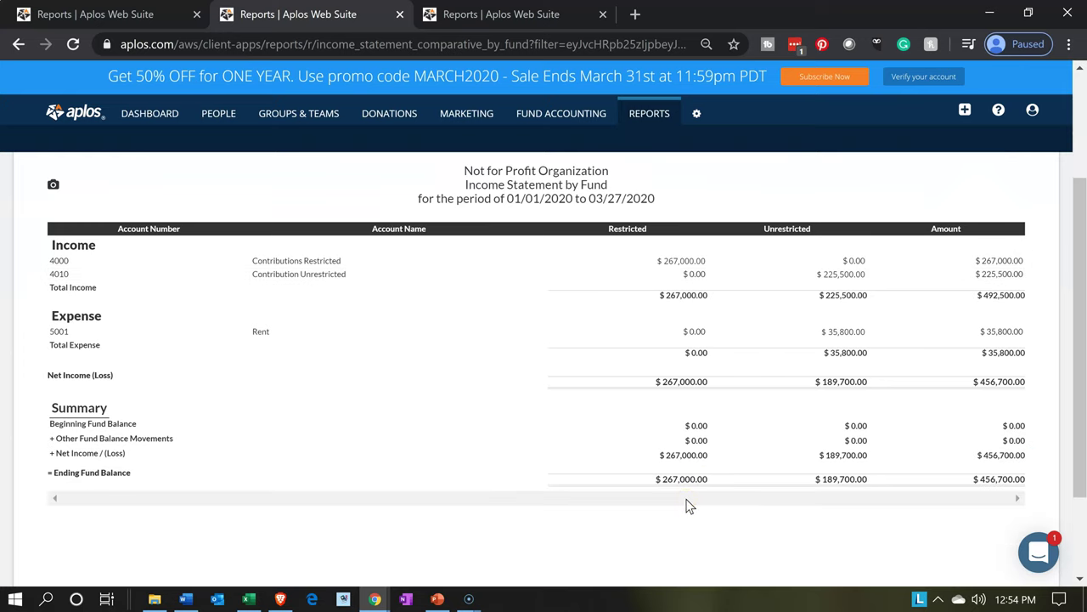
Return to the Compare Income Statement by Restricted report and review the Time, Gov Grant Education and total amounts.
{"action": "left_click", "coordinate": [141, 16]}
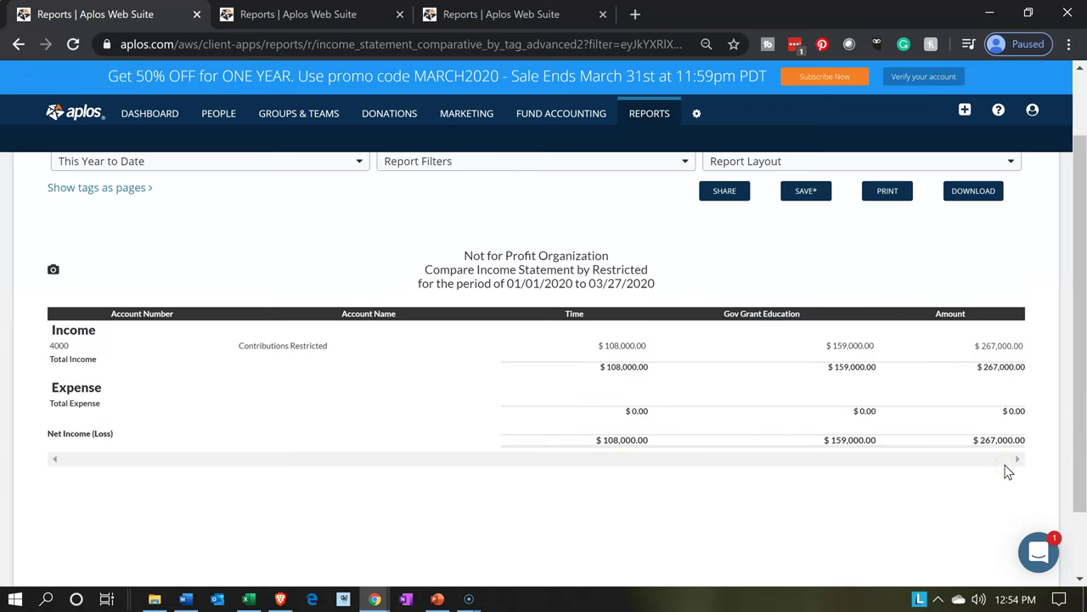
{"action": "left_click", "coordinate": [616, 342]}
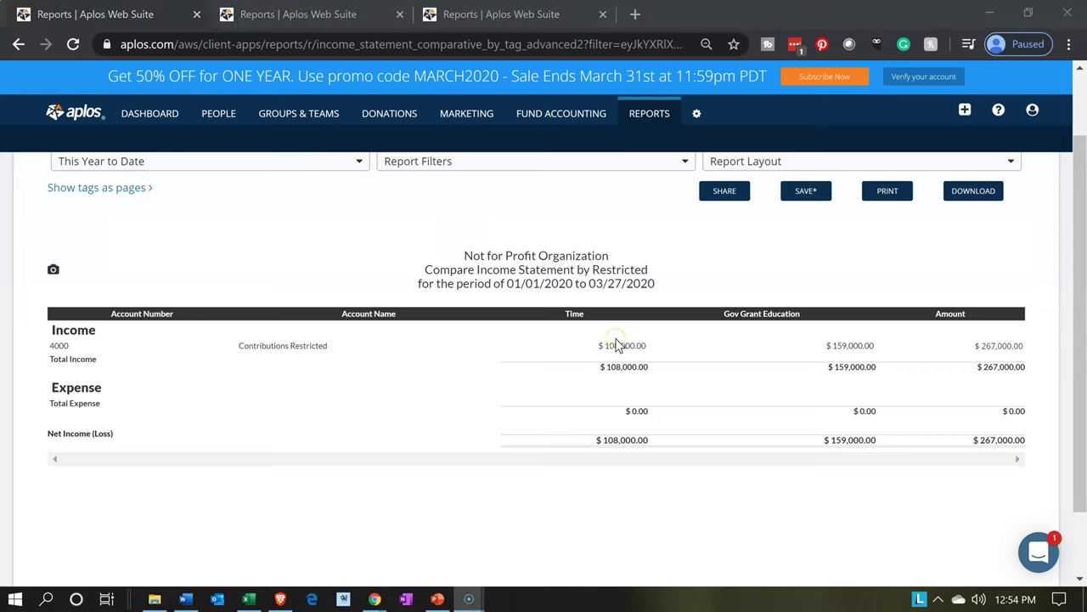
{"action": "left_click", "coordinate": [757, 338]}
{"action": "left_click", "coordinate": [962, 442]}
{"action": "left_click", "coordinate": [752, 504]}
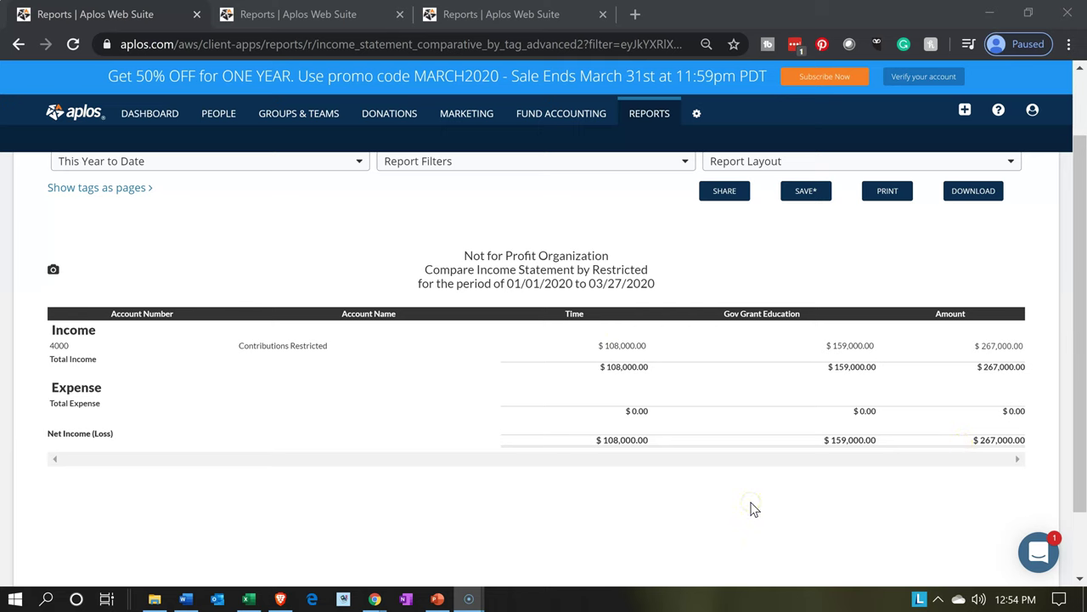